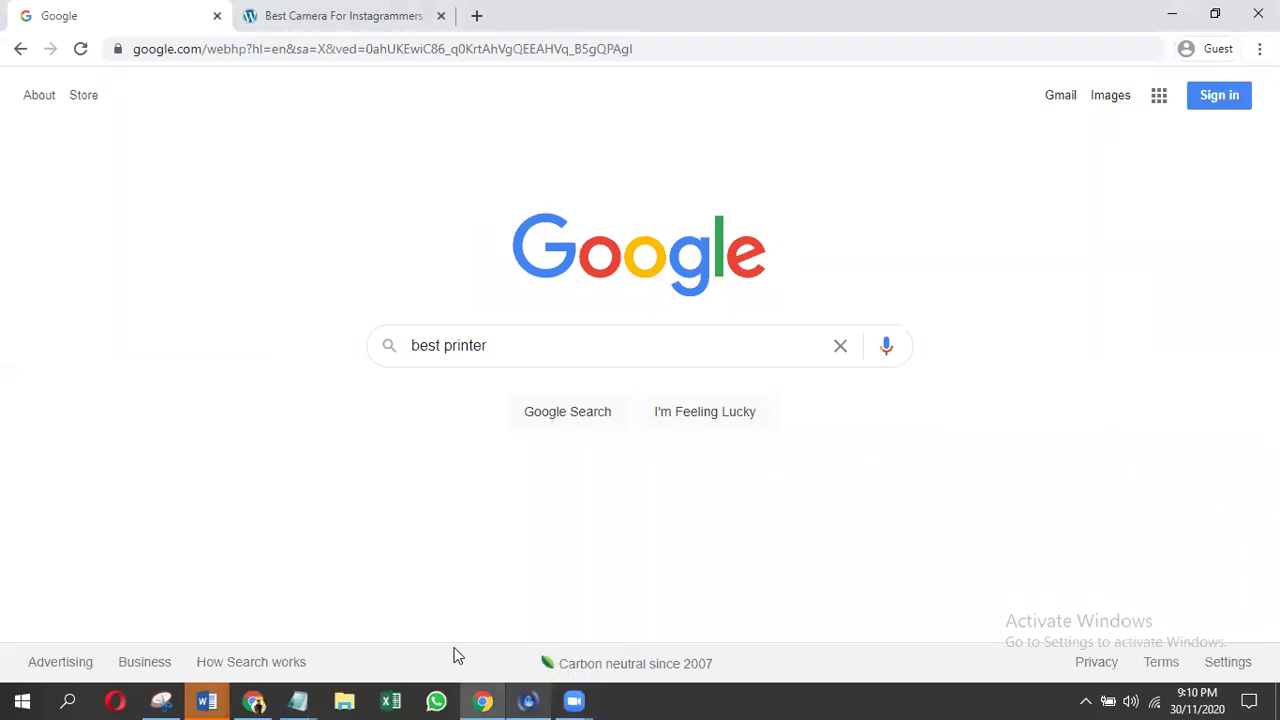
- Replace the Google query with "best printer for a" to list autocomplete keyword suggestions
click(446, 354)
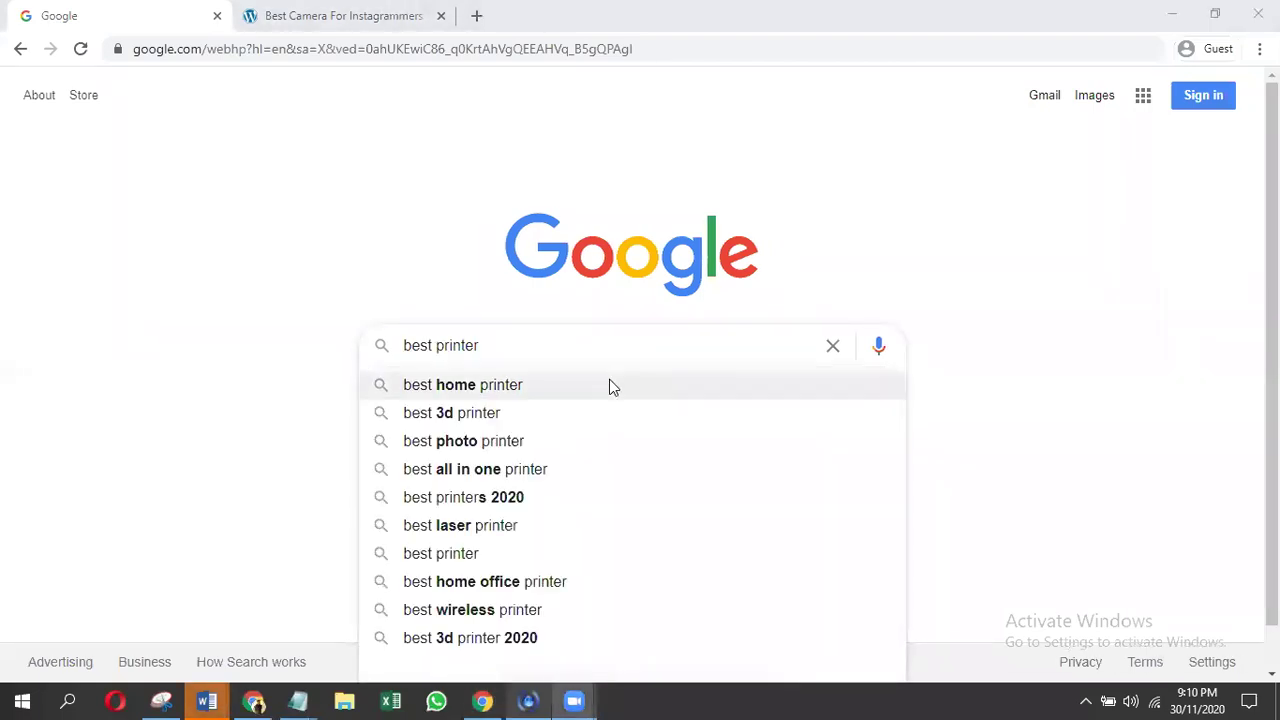
triple_click(389, 349)
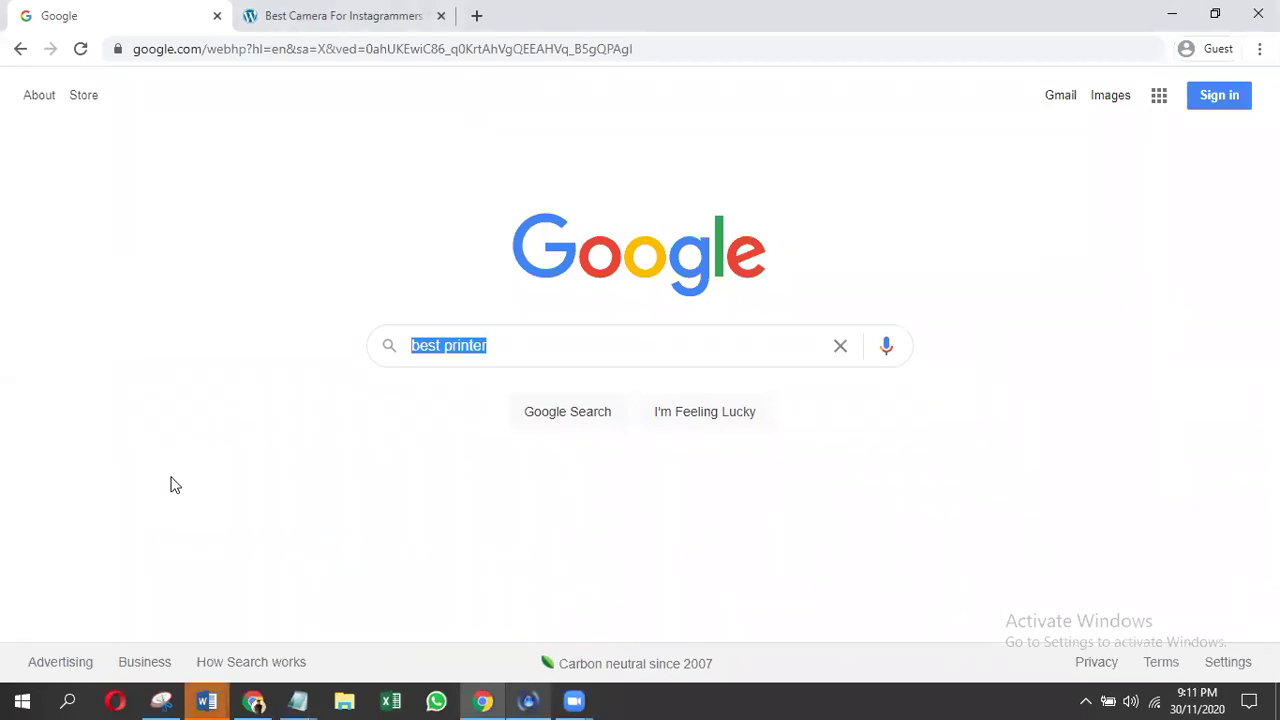
text(best printer for)
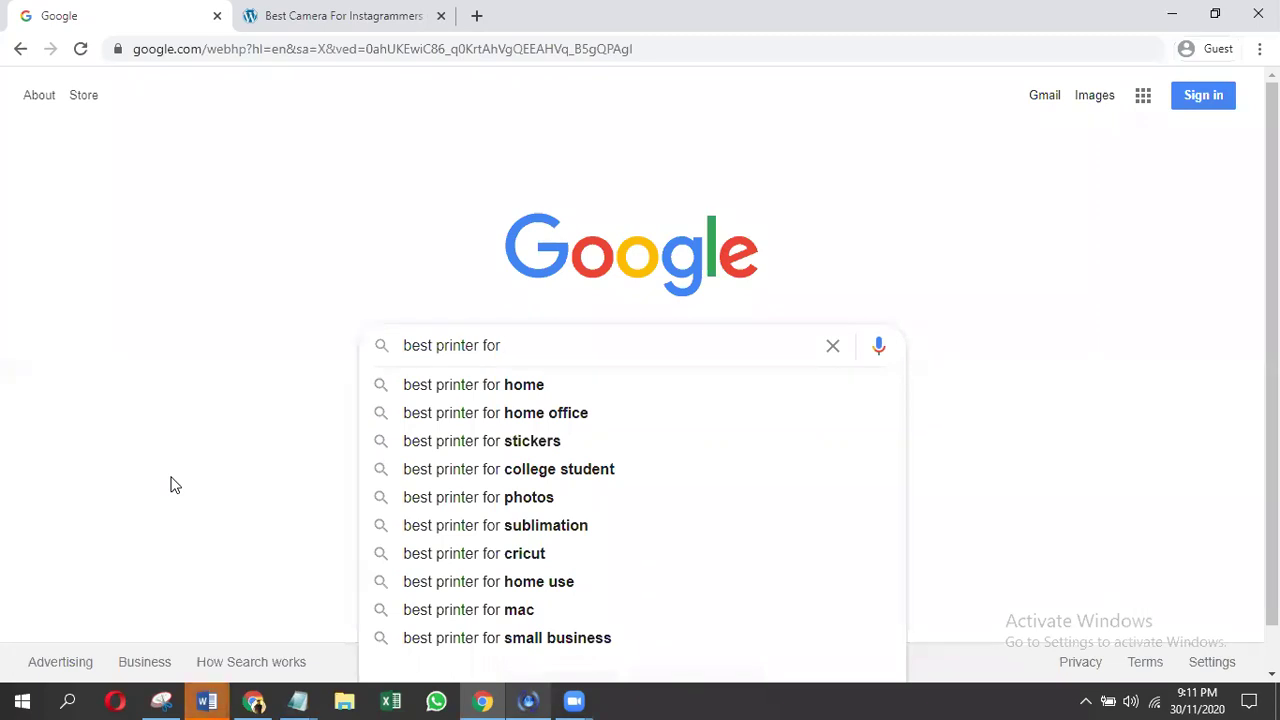
double_click(583, 343)
click(583, 343)
text(a)
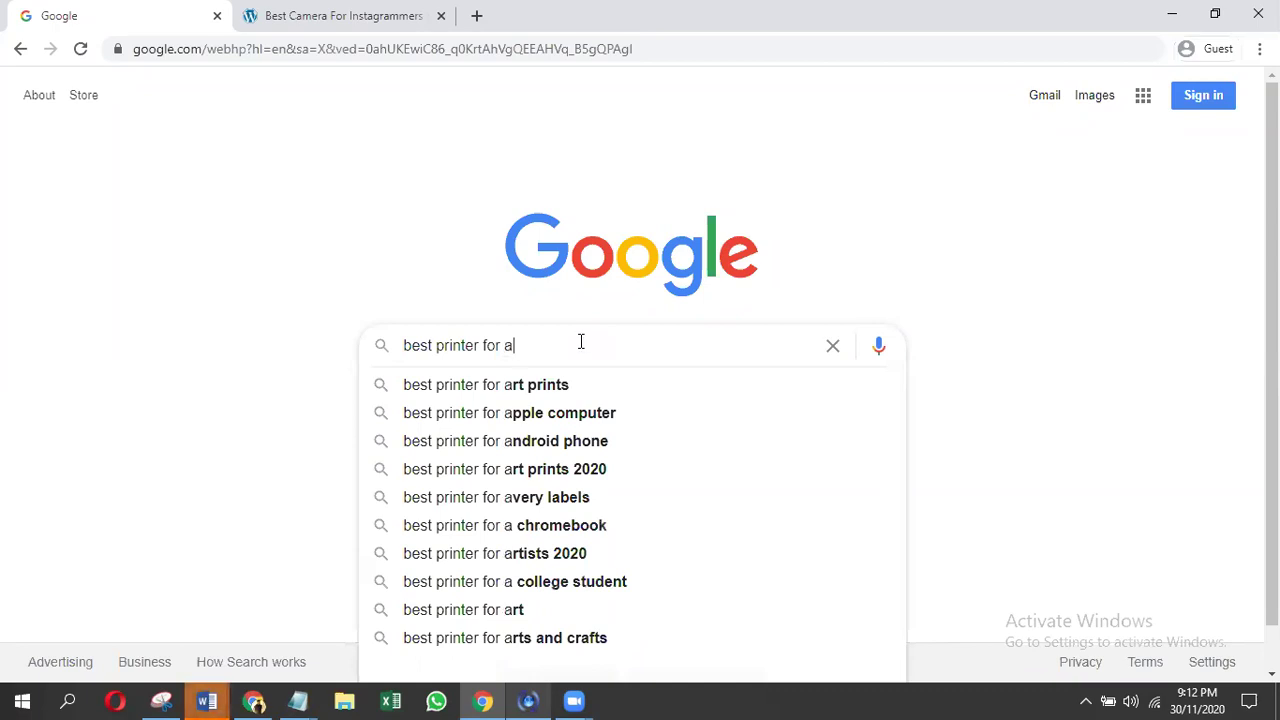
- Copy the suggestion "best printer for art prints" and search Google for it in a new tab of the other Chrome window
key(Down)
key(ctrl+c)
click(262, 700)
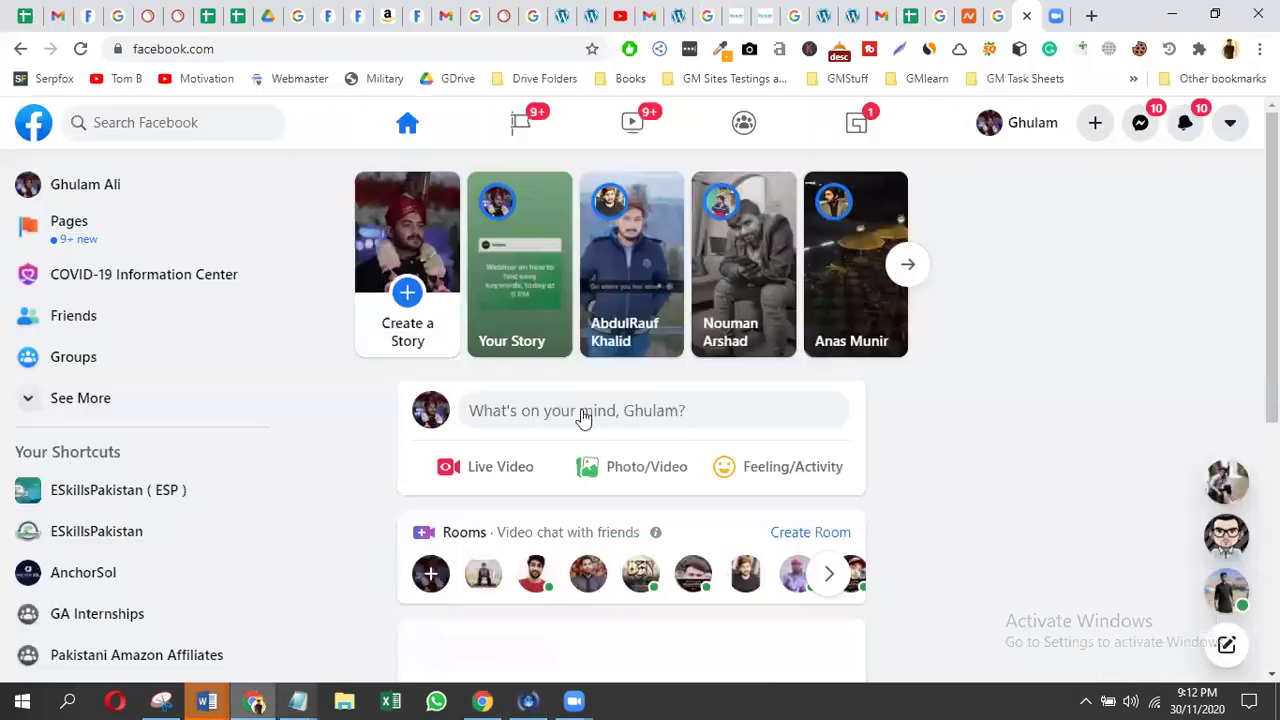
click(1093, 16)
text(goo)
key(Return)
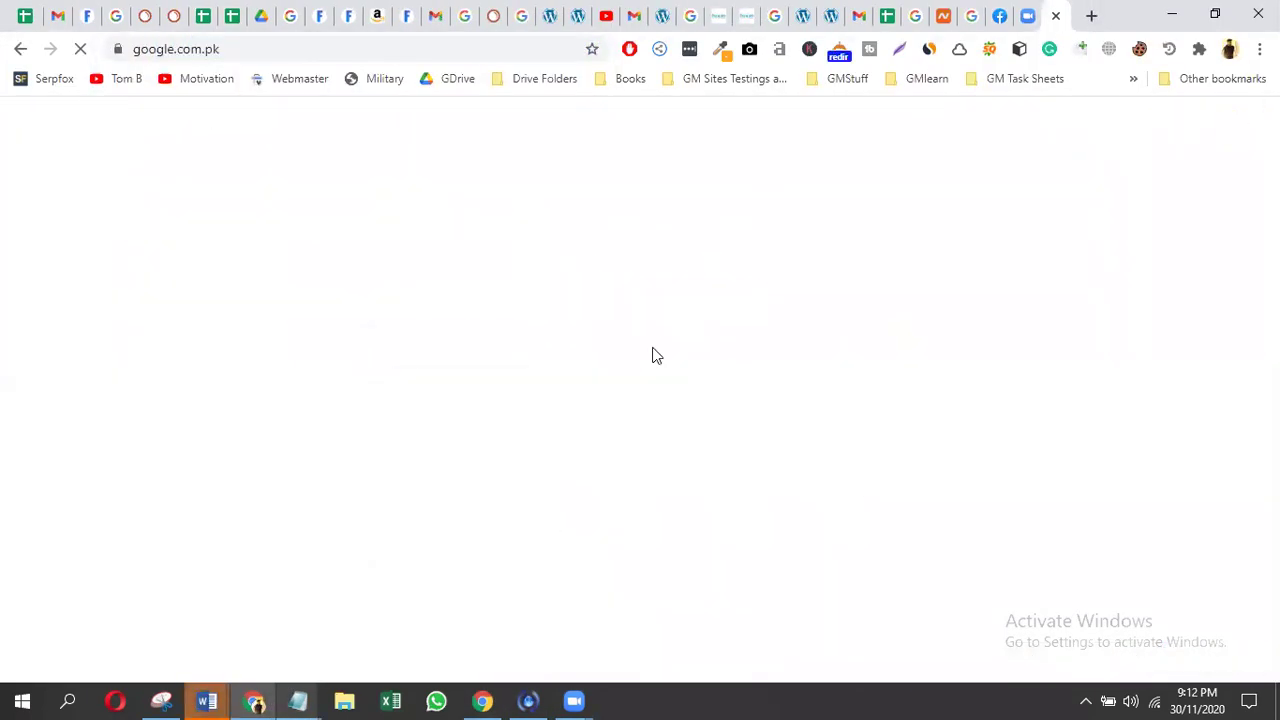
key(ctrl+v)
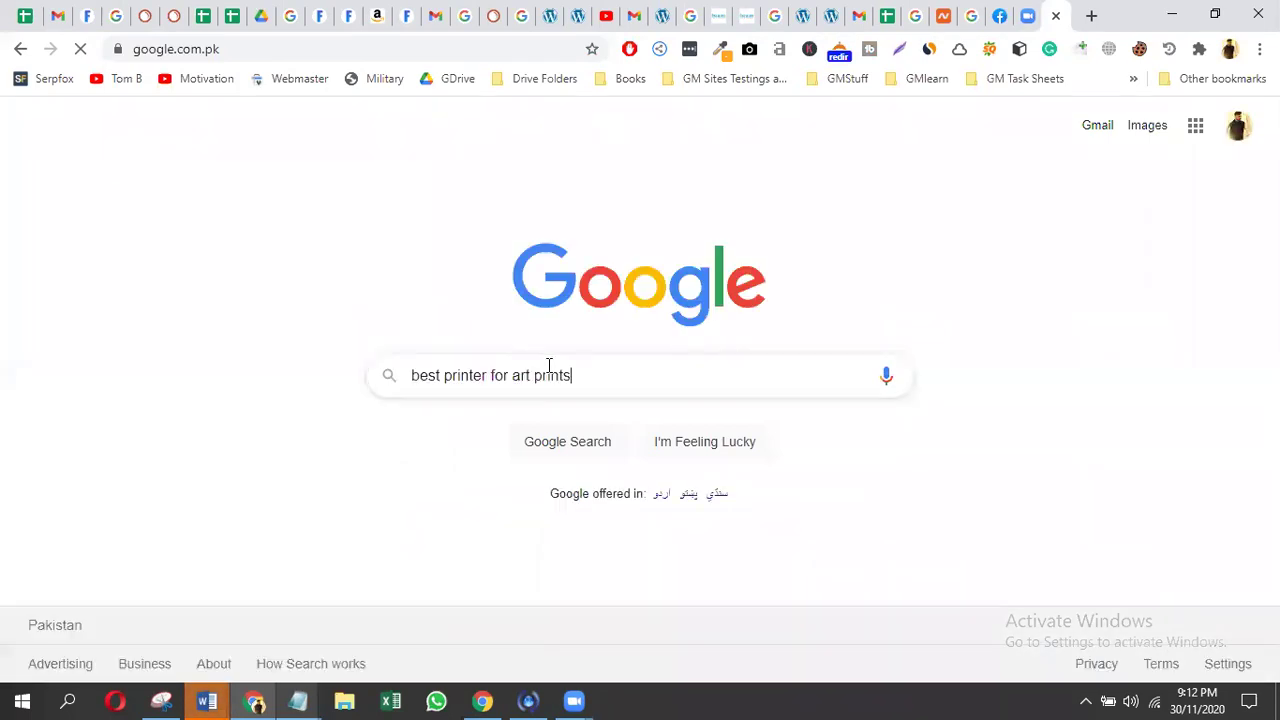
key(Return)
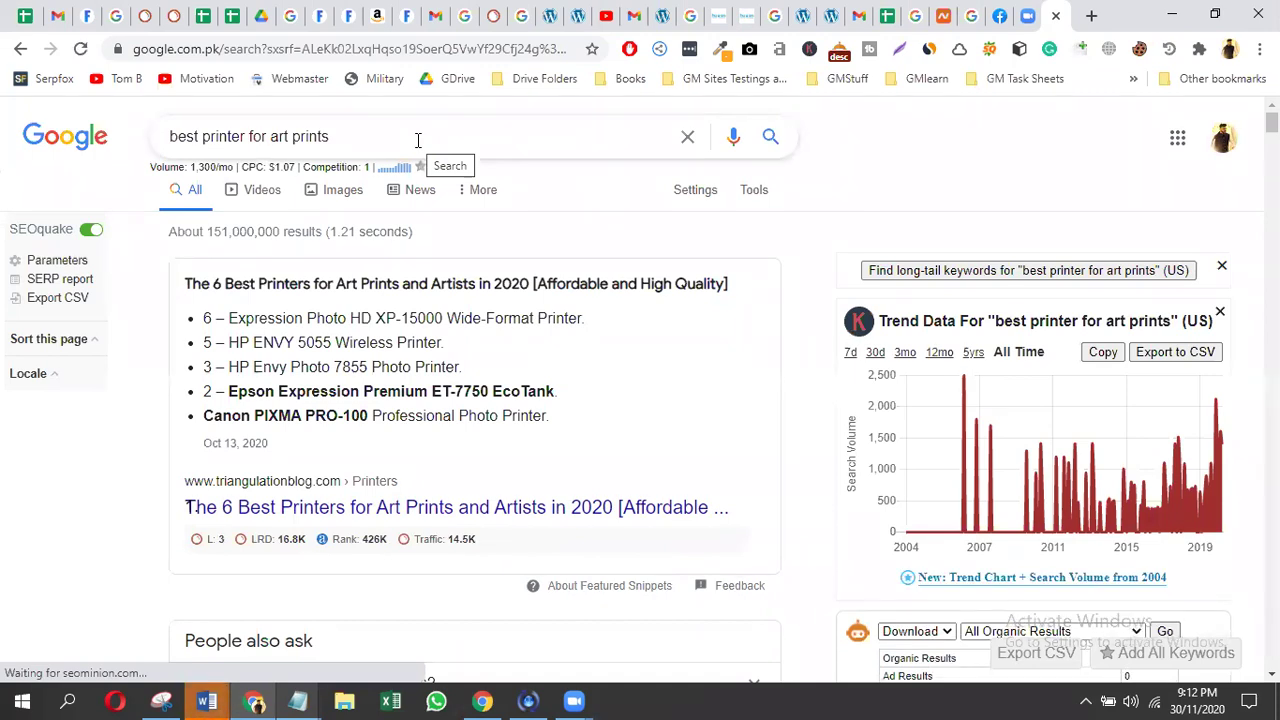
- Shorten the query to "best printer for a" to list suggestions with their search volumes
click(418, 140)
key(ctrl+shift+Left)
key(ctrl+shift+Left)
key(BackSpace)
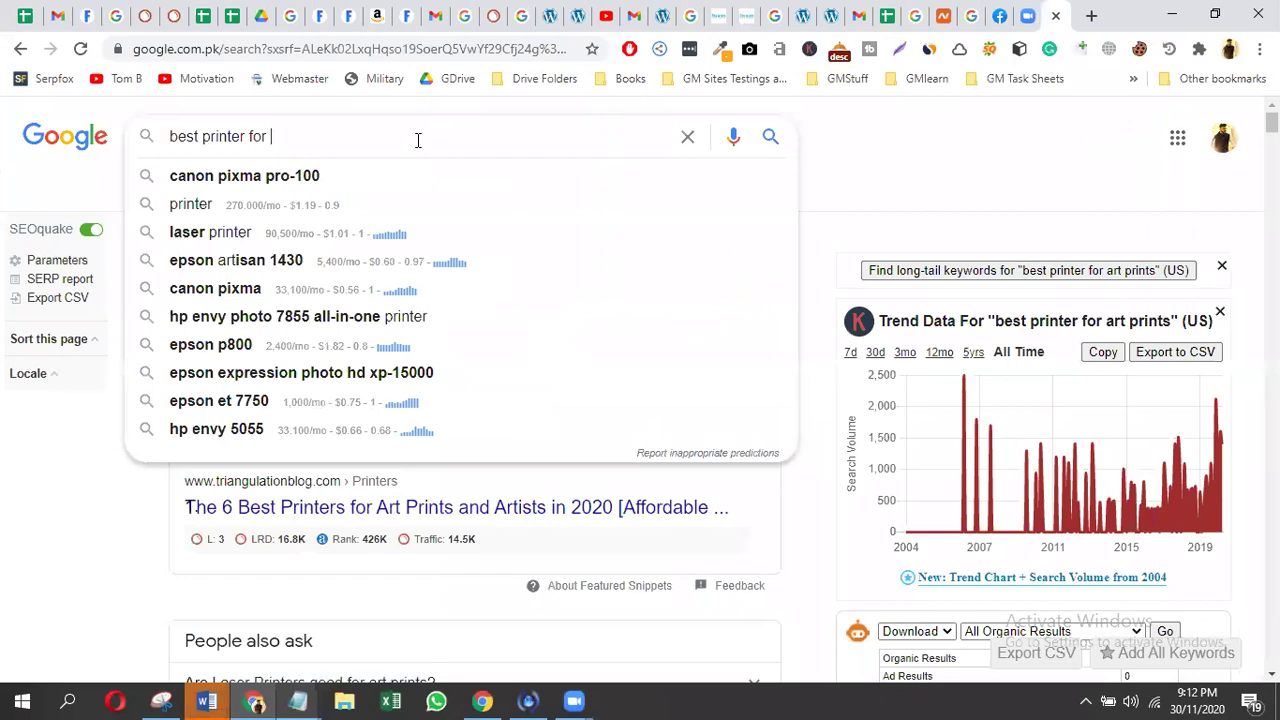
text(a)
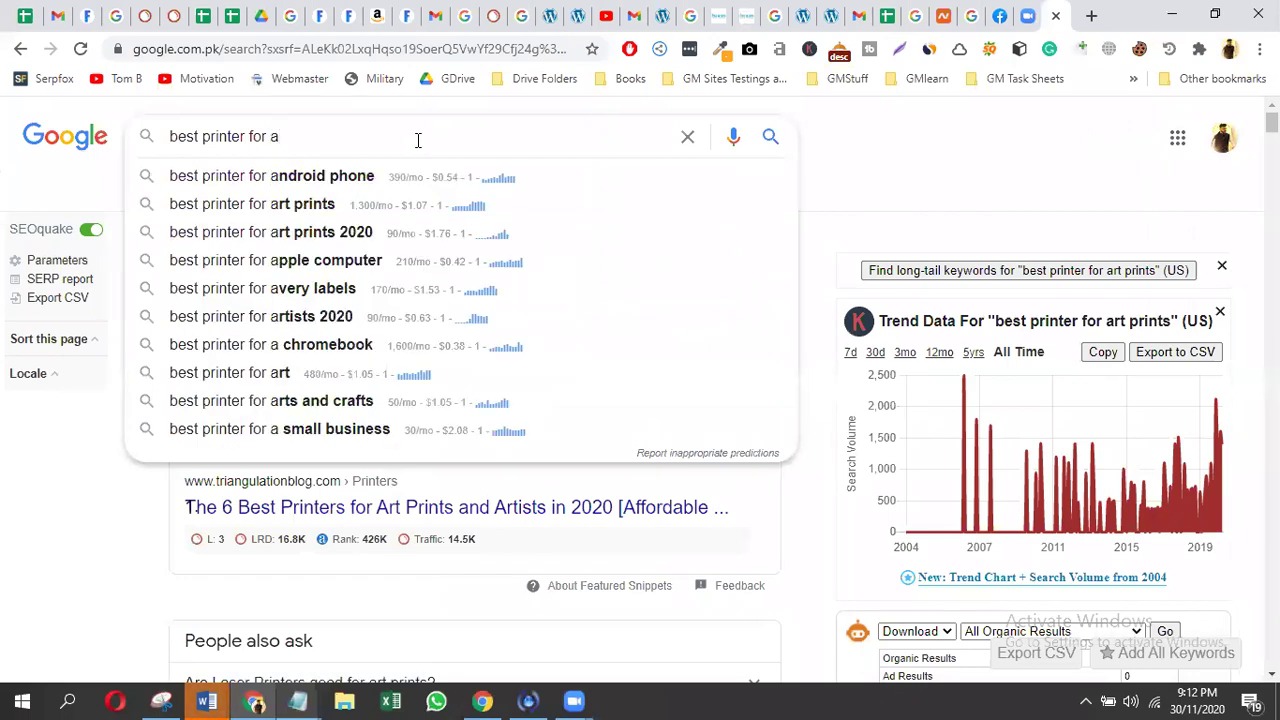
key(ctrl+shift+Left)
key(BackSpace)
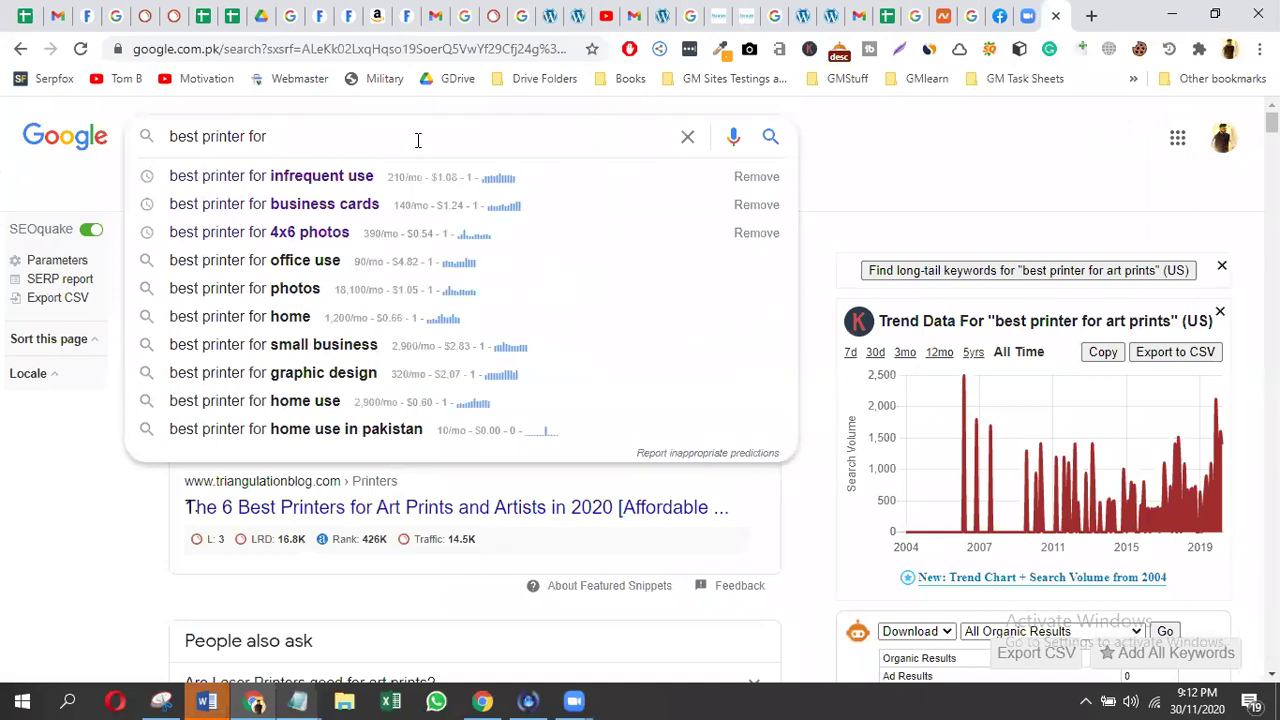
text(a)
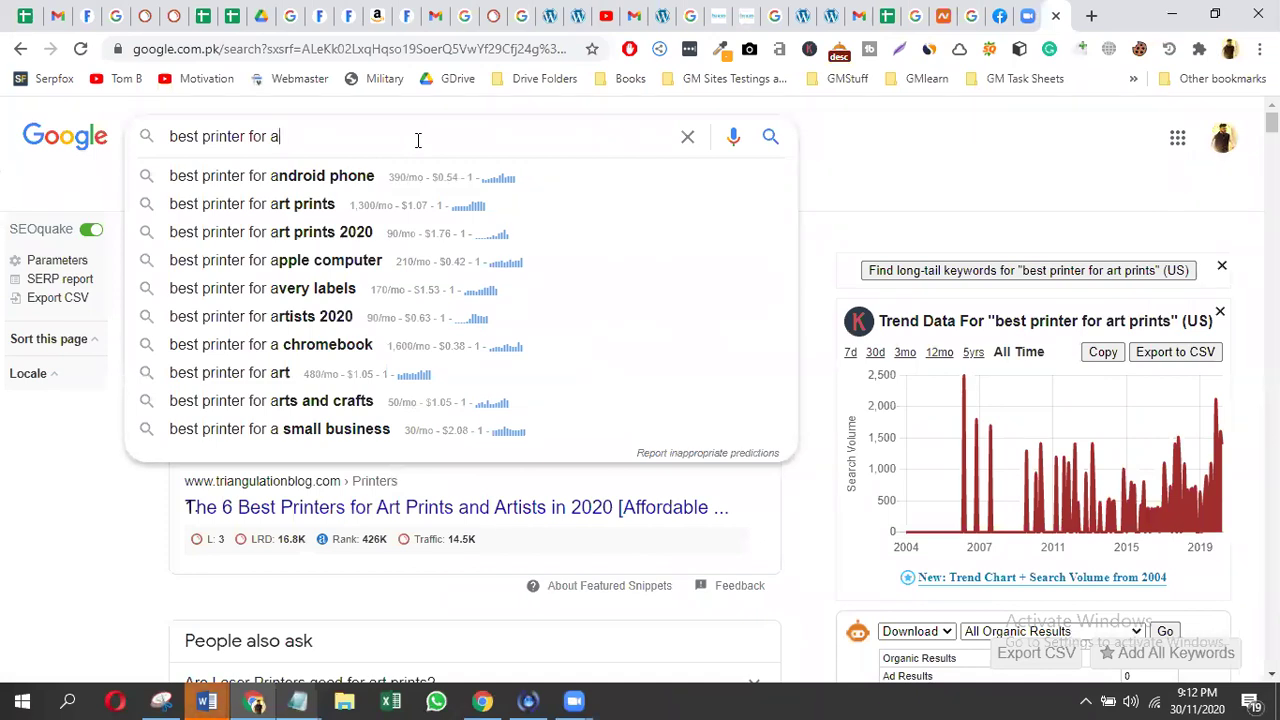
- Copy the suggestion "best printer for avery labels" and search "allintitle:best printer for avery labels" in the guest Chrome window
key(Down)
key(Down)
key(Down)
key(Down)
key(Down)
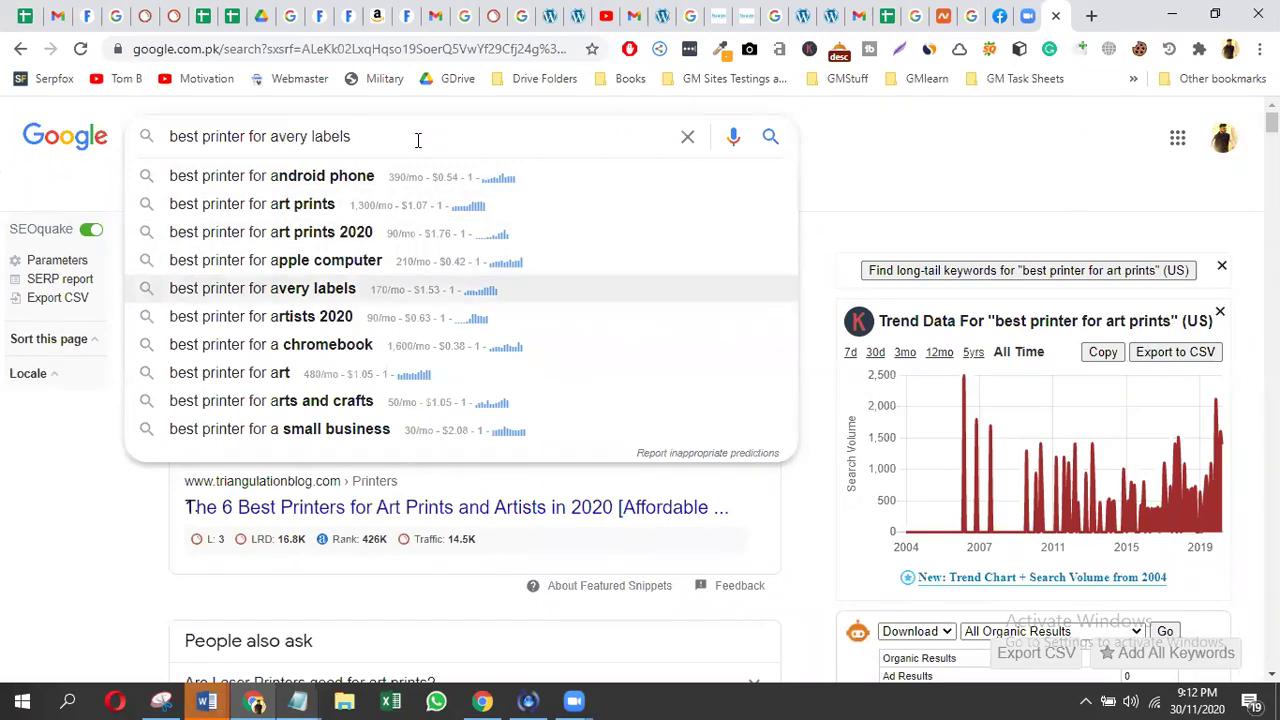
key(ctrl+a)
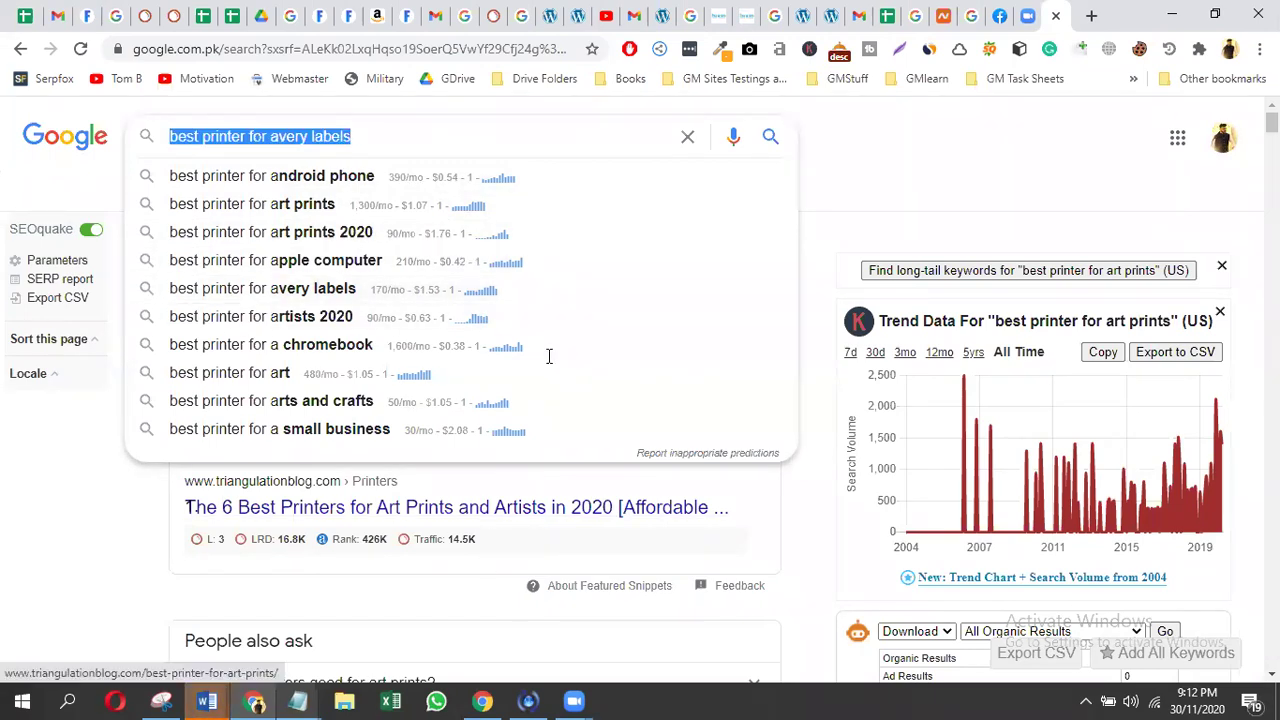
key(alt+Tab)
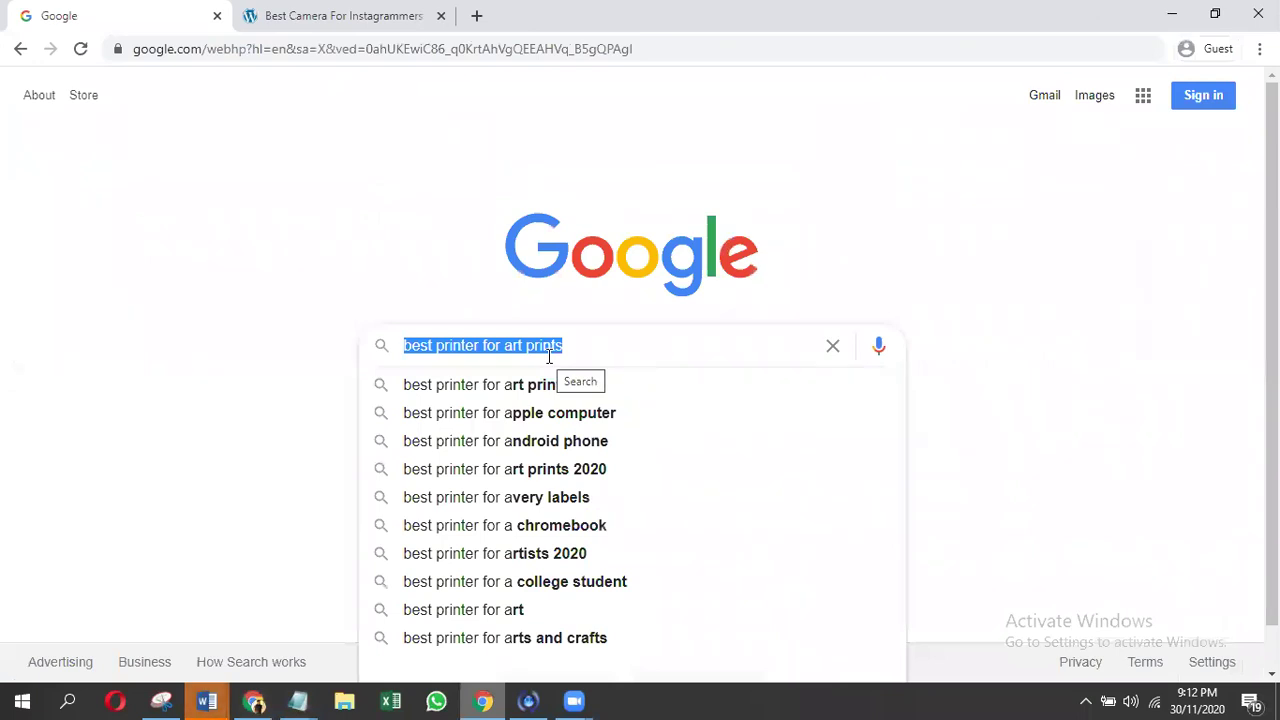
text(allintitle:)
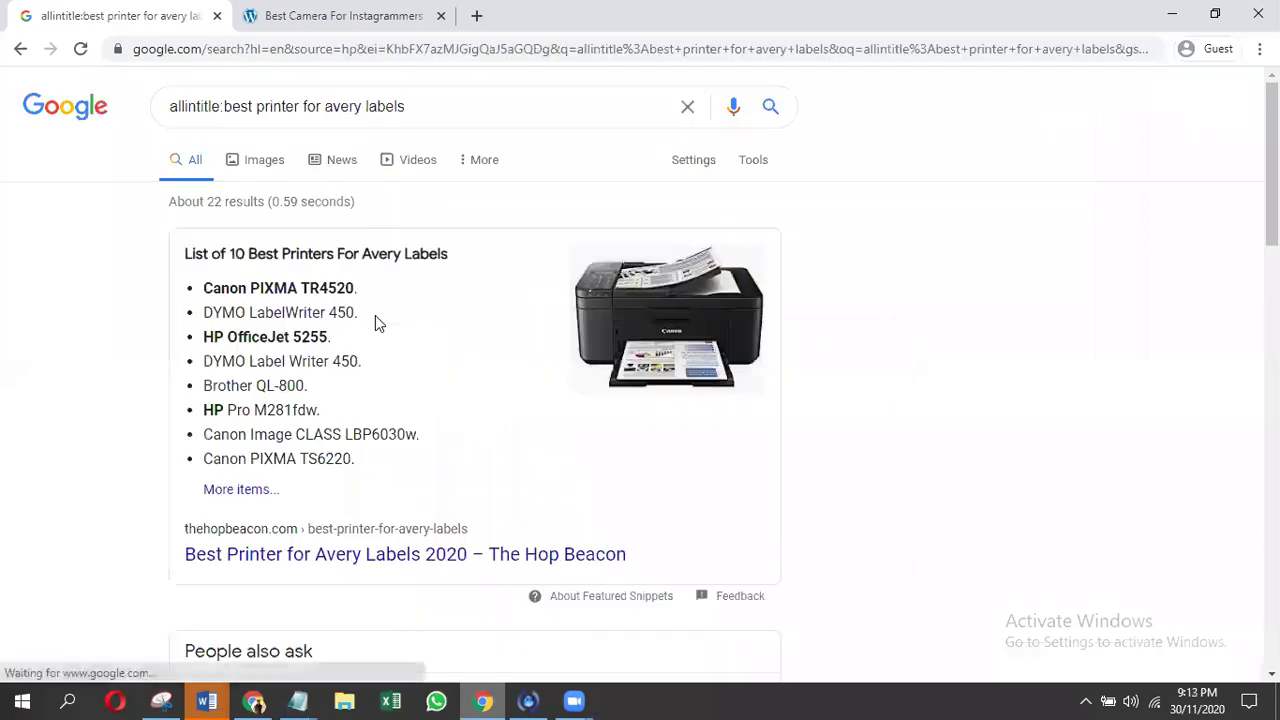
- Examine the allintitle results for the avery labels keyword, including the number of results and pages
drag(224, 106, 420, 117)
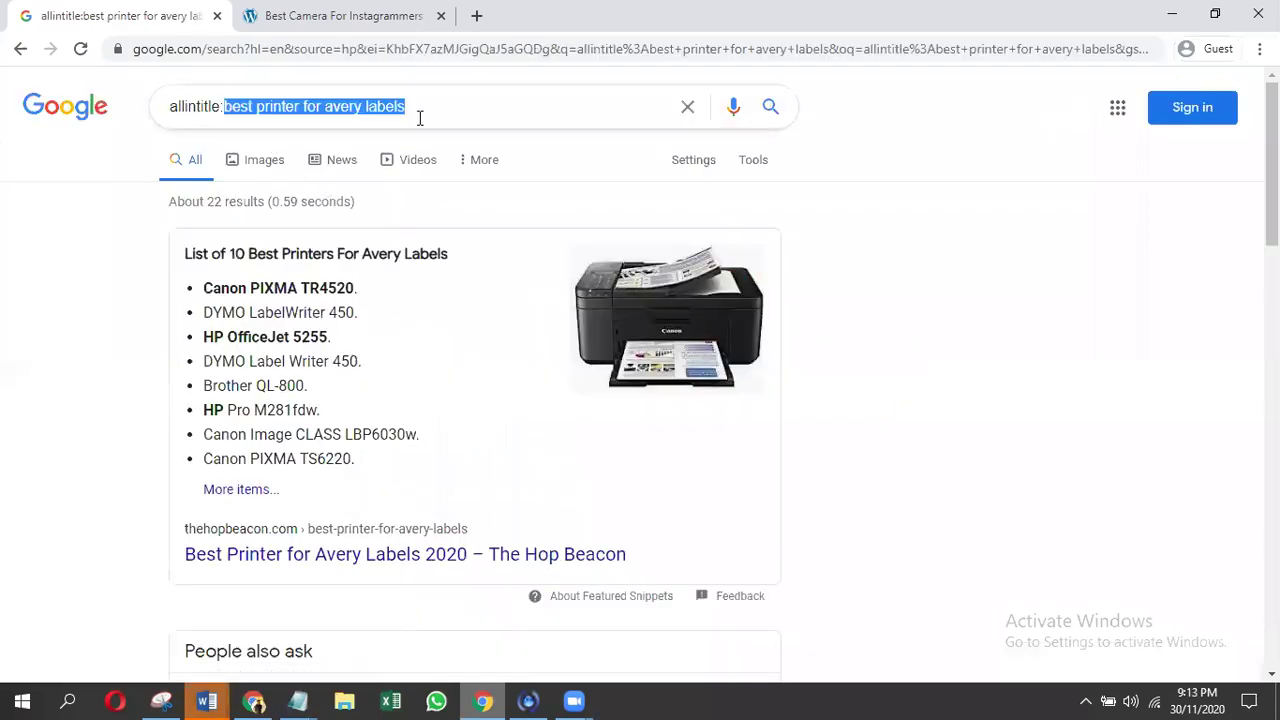
click(43, 443)
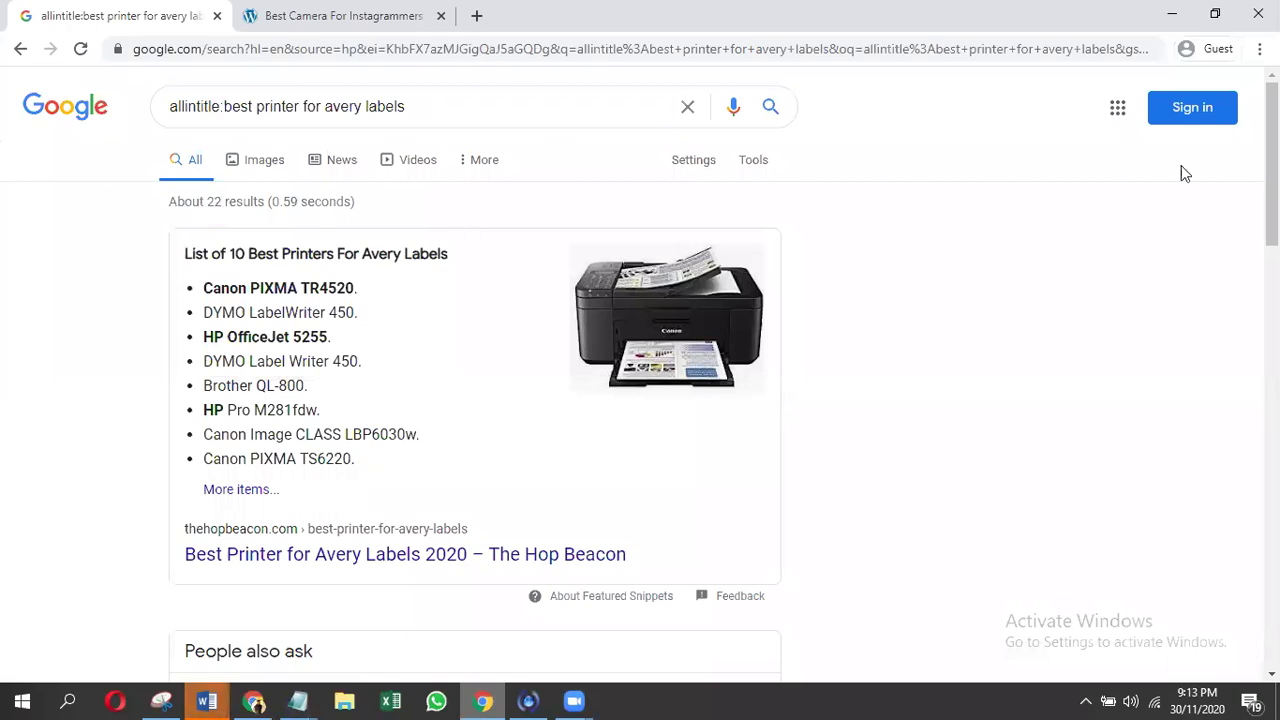
scroll(1271, 200, down, 5)
scroll(640, 400, down, 10)
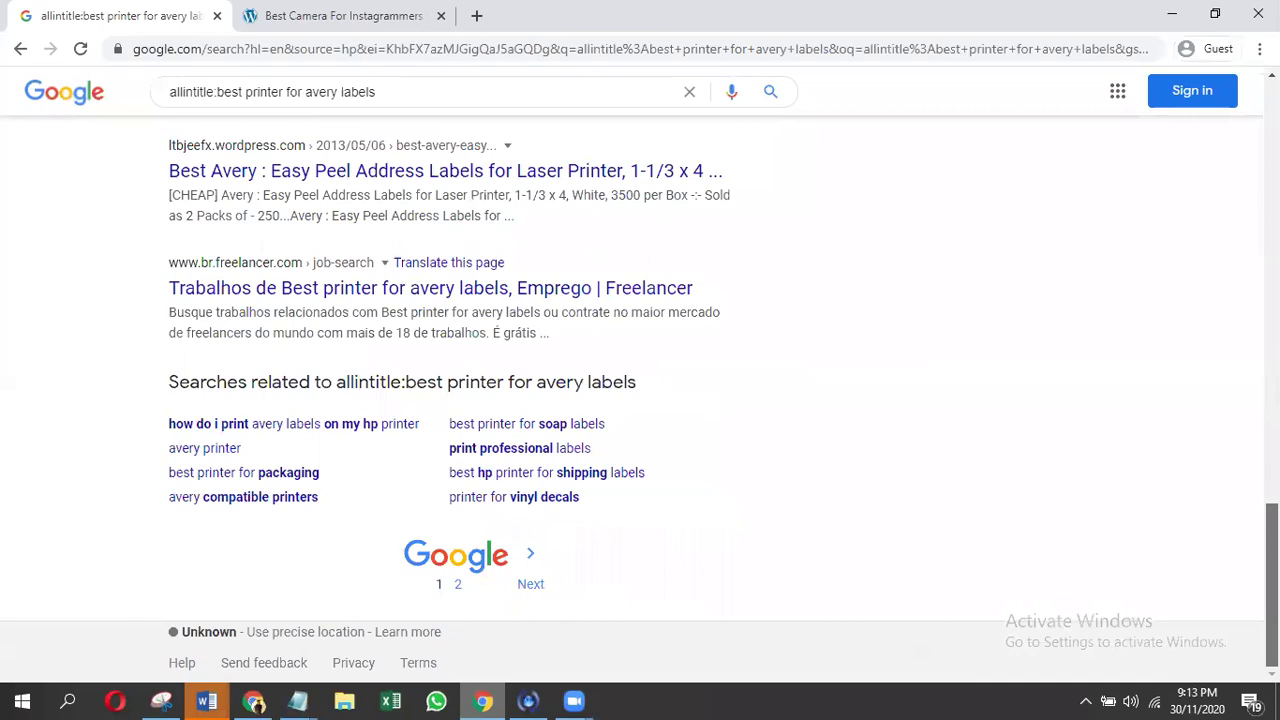
scroll(640, 400, up, 10)
scroll(648, 200, up, 5)
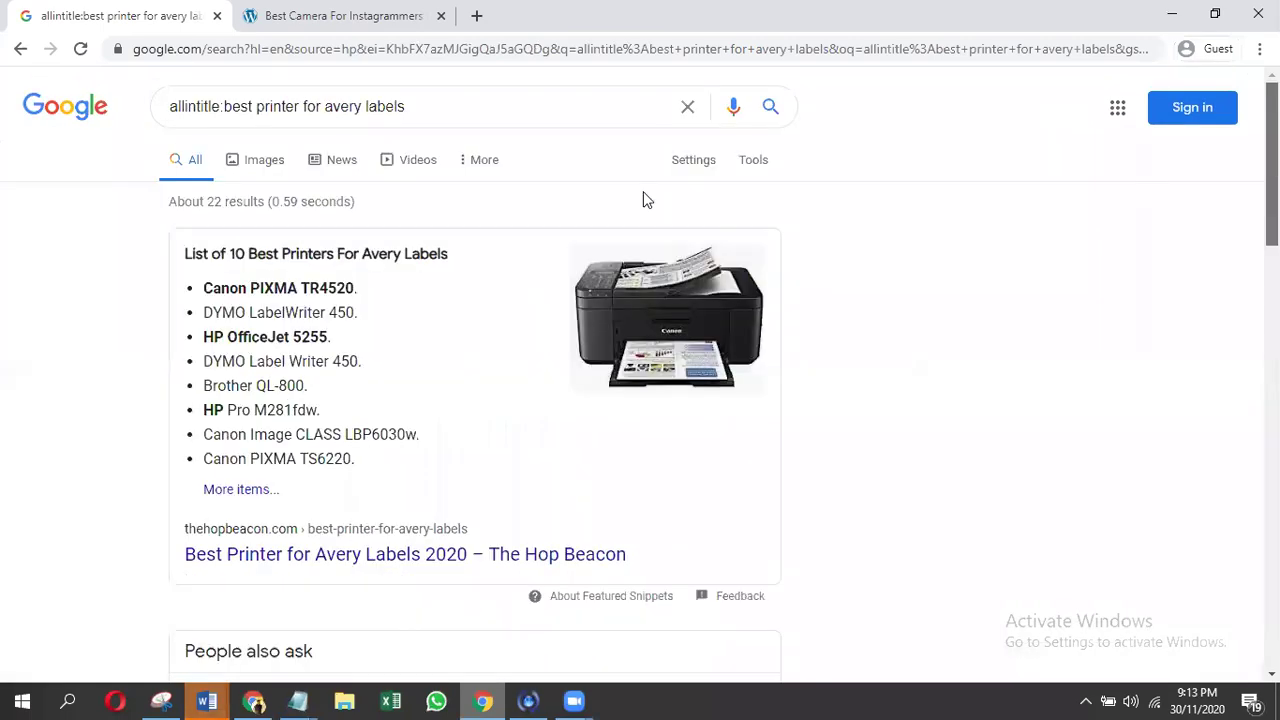
drag(226, 111, 440, 118)
click(197, 227)
drag(207, 203, 214, 203)
click(210, 208)
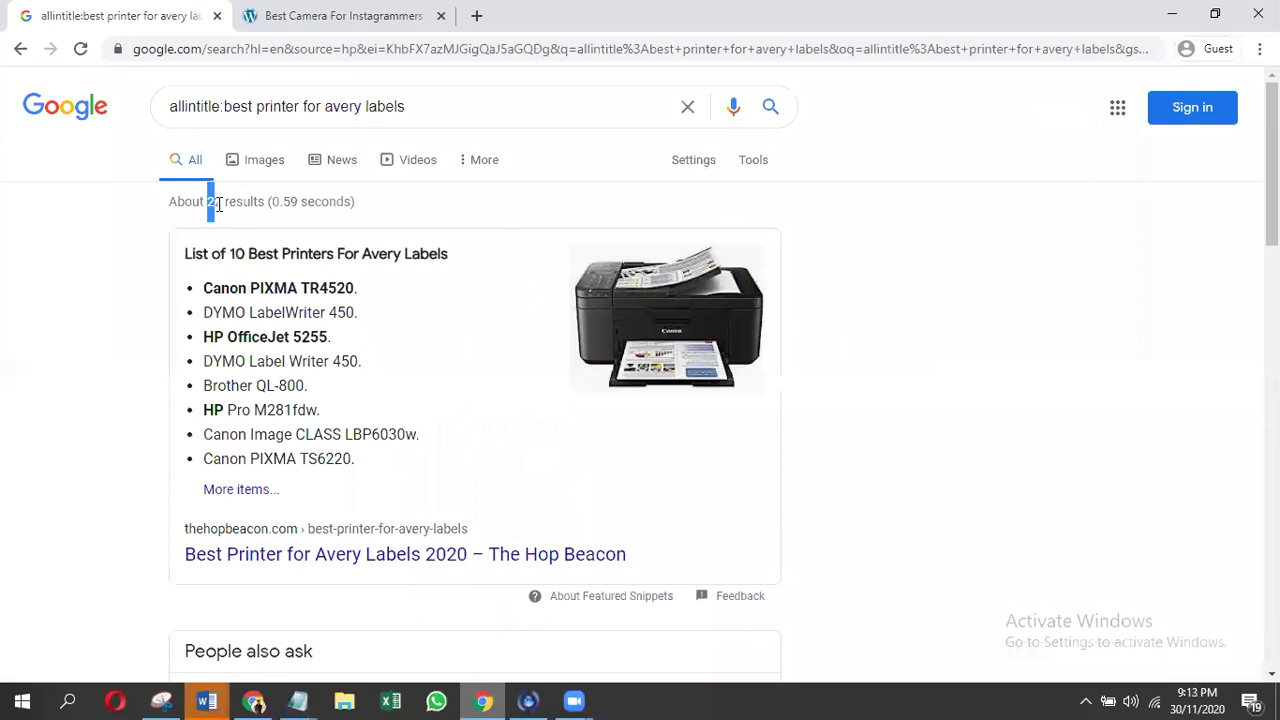
click(221, 204)
- Remove the allintitle operator, search for "best printer for avery labels" and review the ranking pages
drag(224, 106, 168, 106)
key(BackSpace)
key(Return)
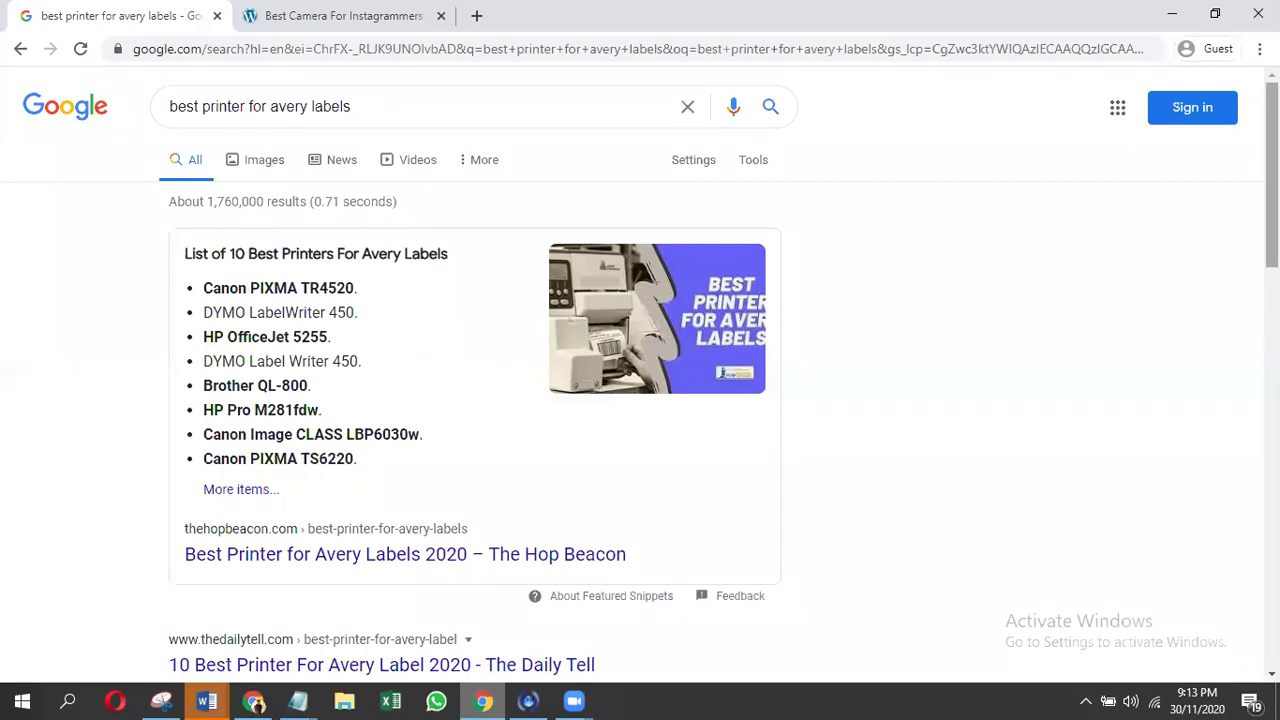
scroll(640, 400, down, 2)
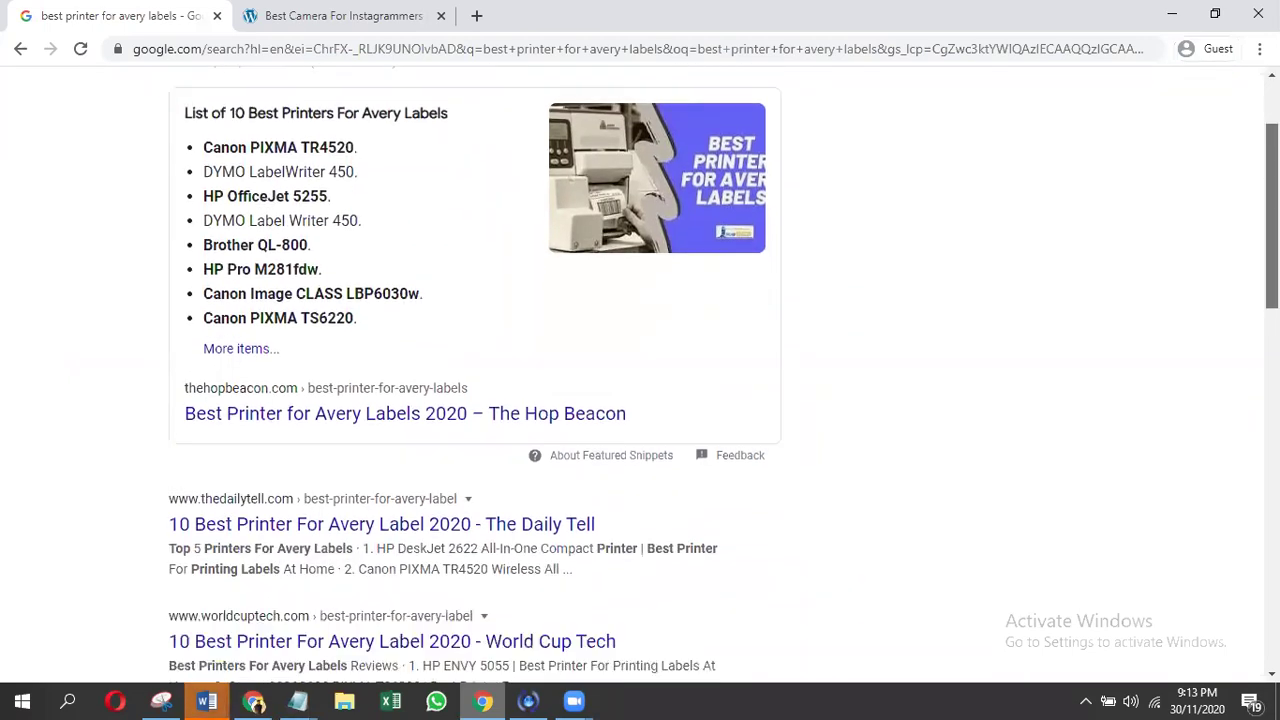
scroll(640, 400, down, 2)
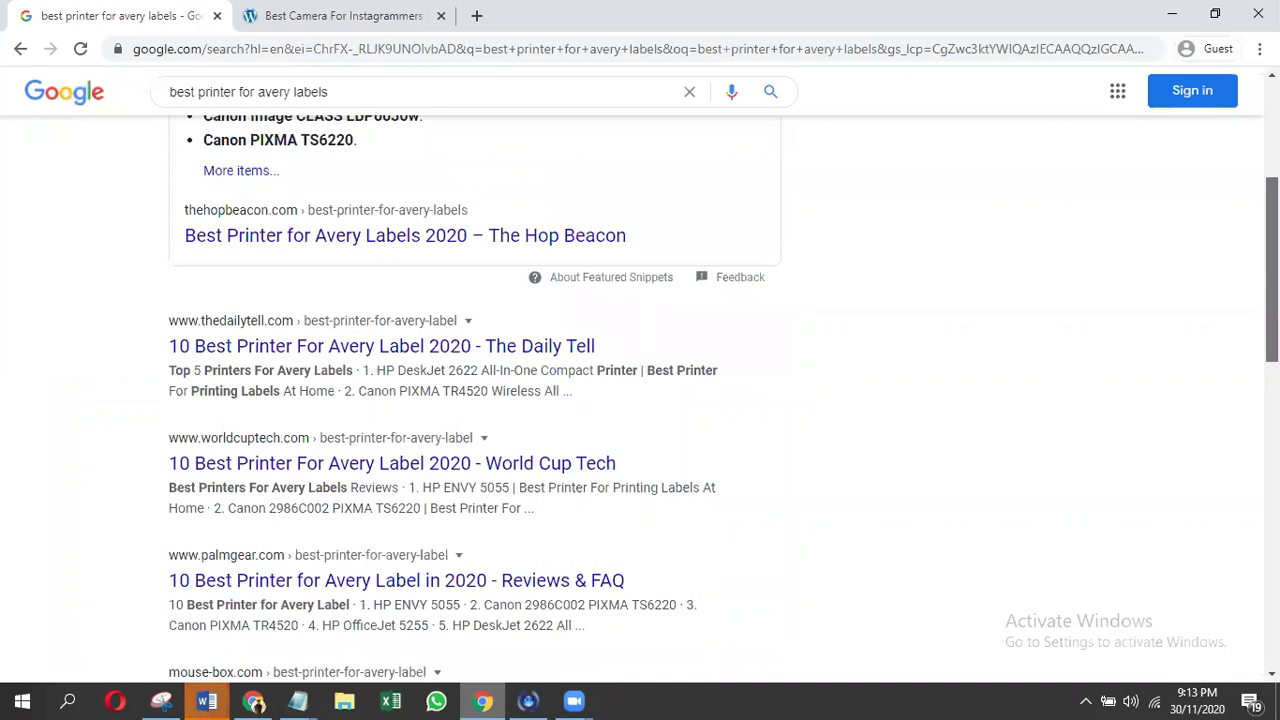
scroll(640, 400, down, 3)
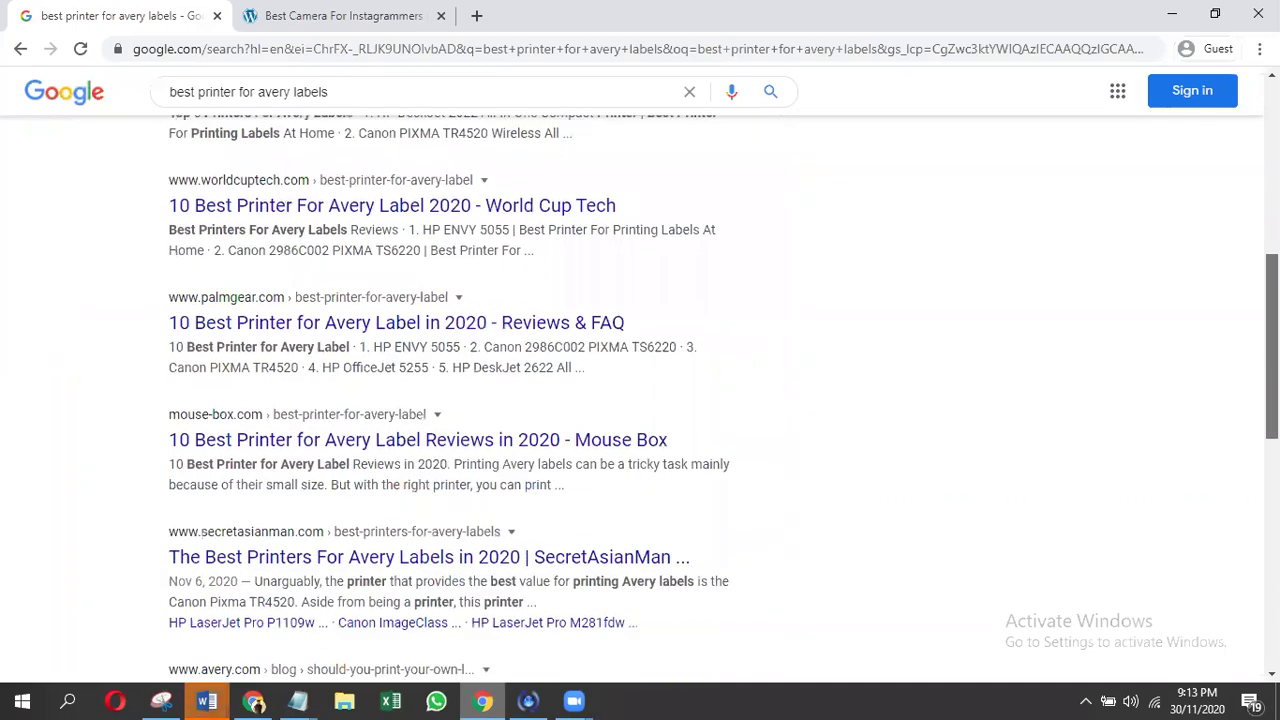
scroll(640, 400, down, 1)
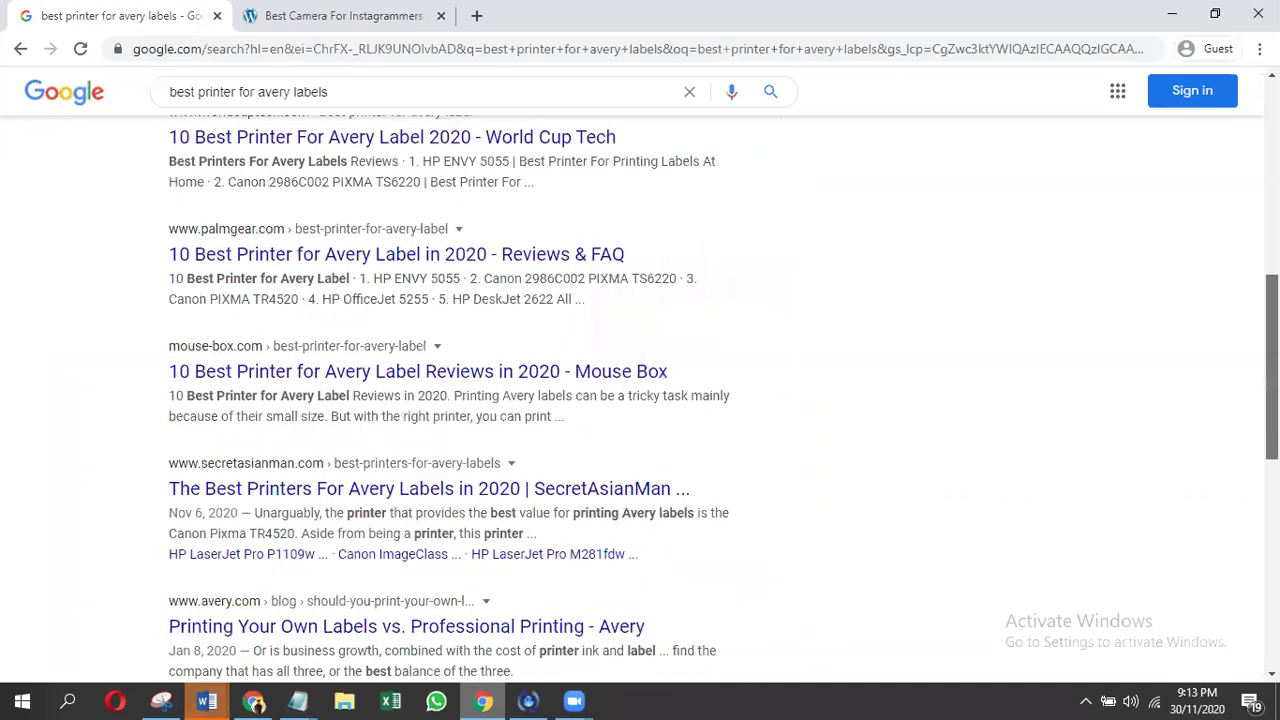
scroll(709, 500, down, 5)
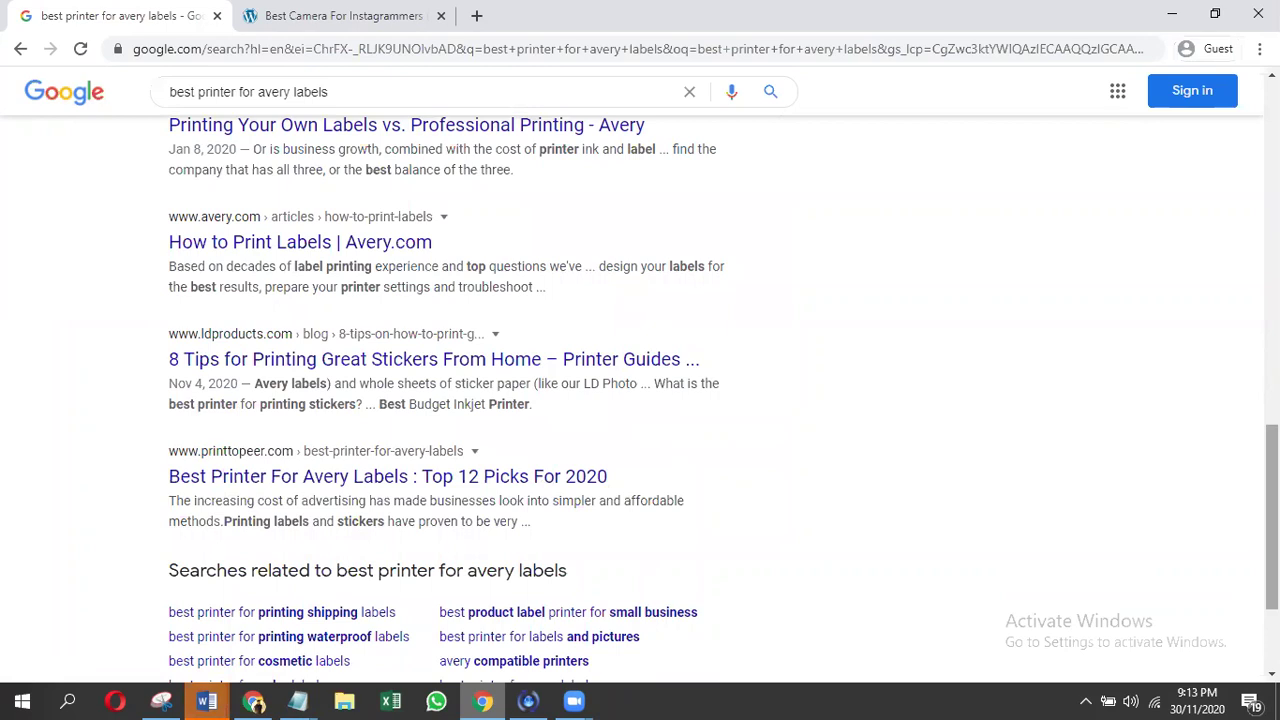
scroll(1000, 350, up, 12)
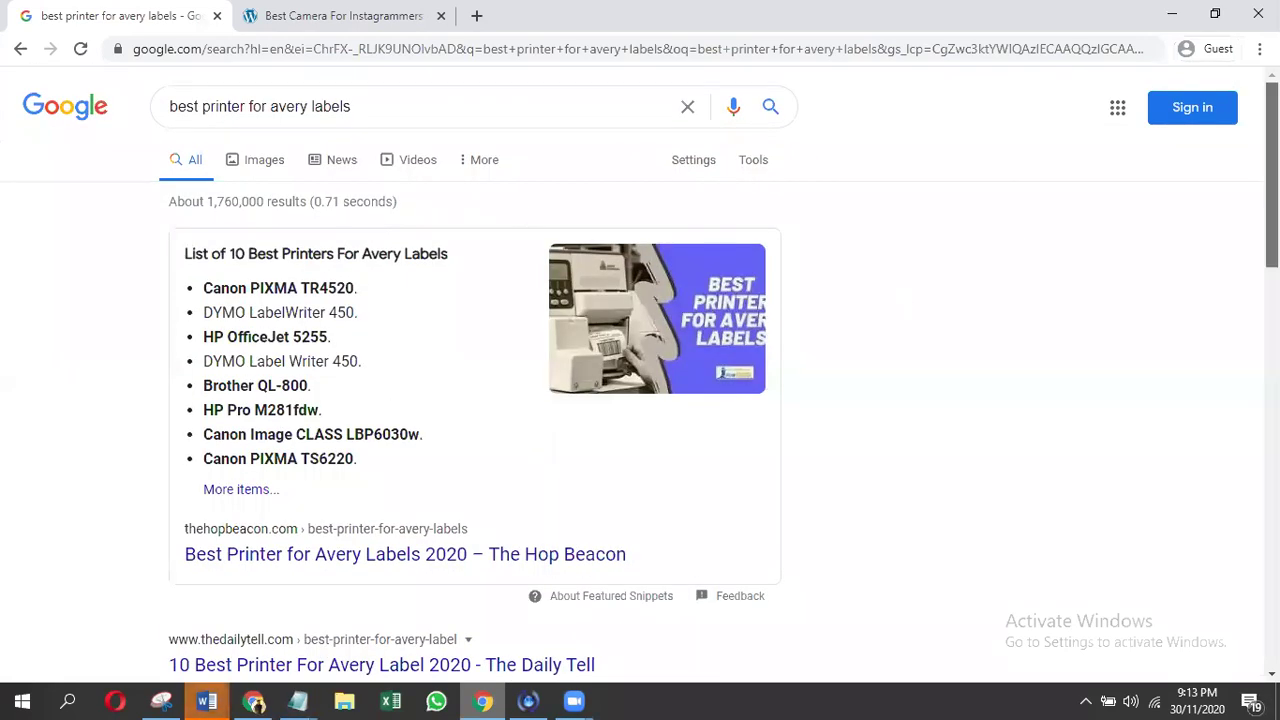
- Take the suggestion "best printer for arts and crafts" from the other window and search "allintitle:best printer for arts and crafts" in the guest window
key(alt+Tab)
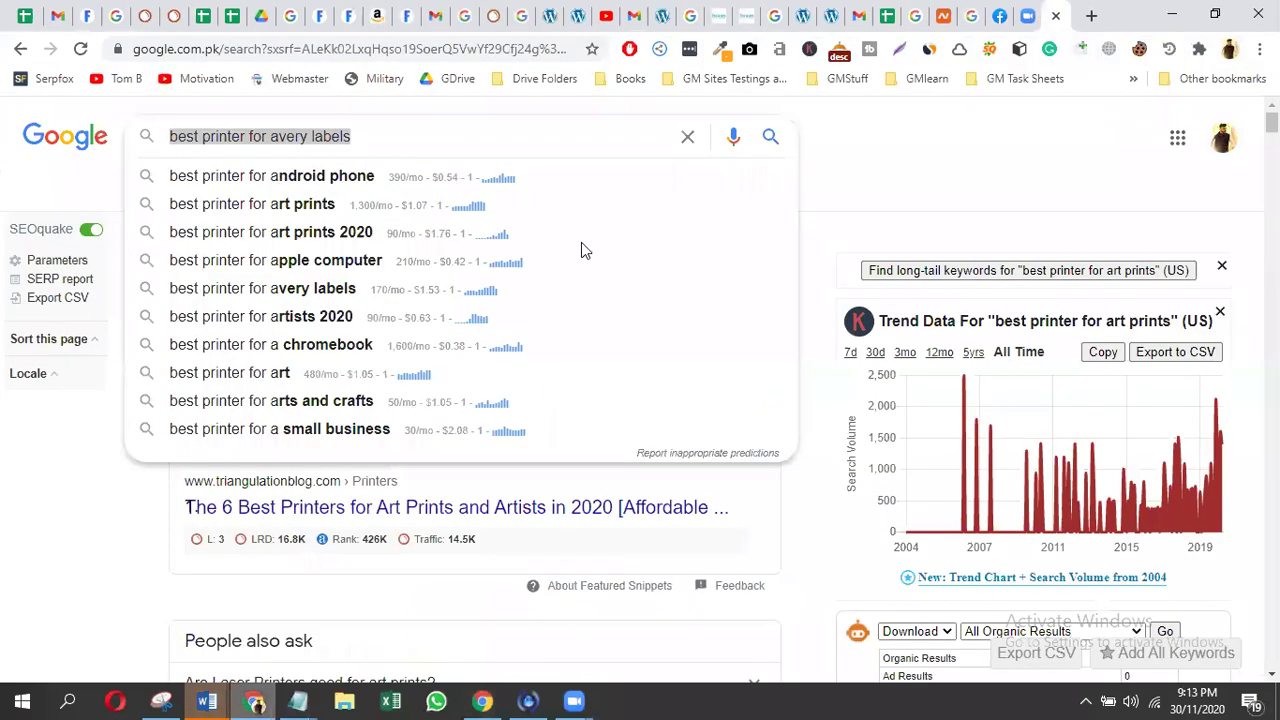
key(Up)
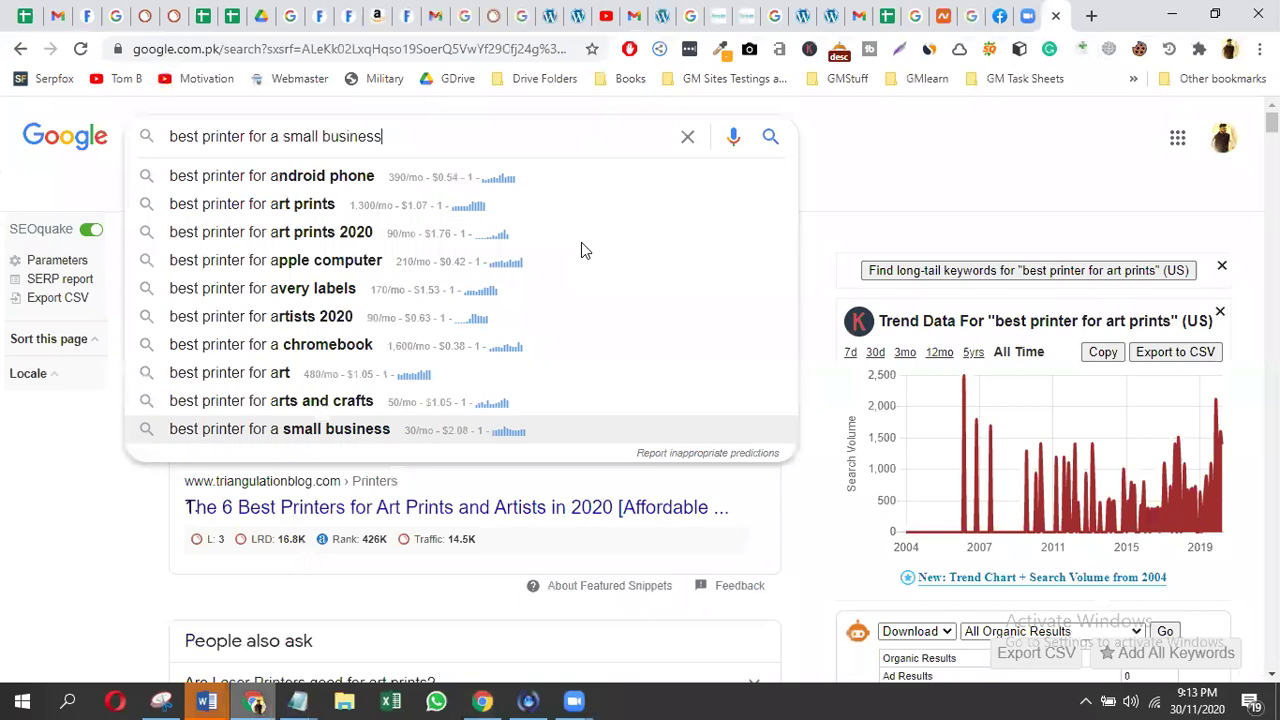
key(Up)
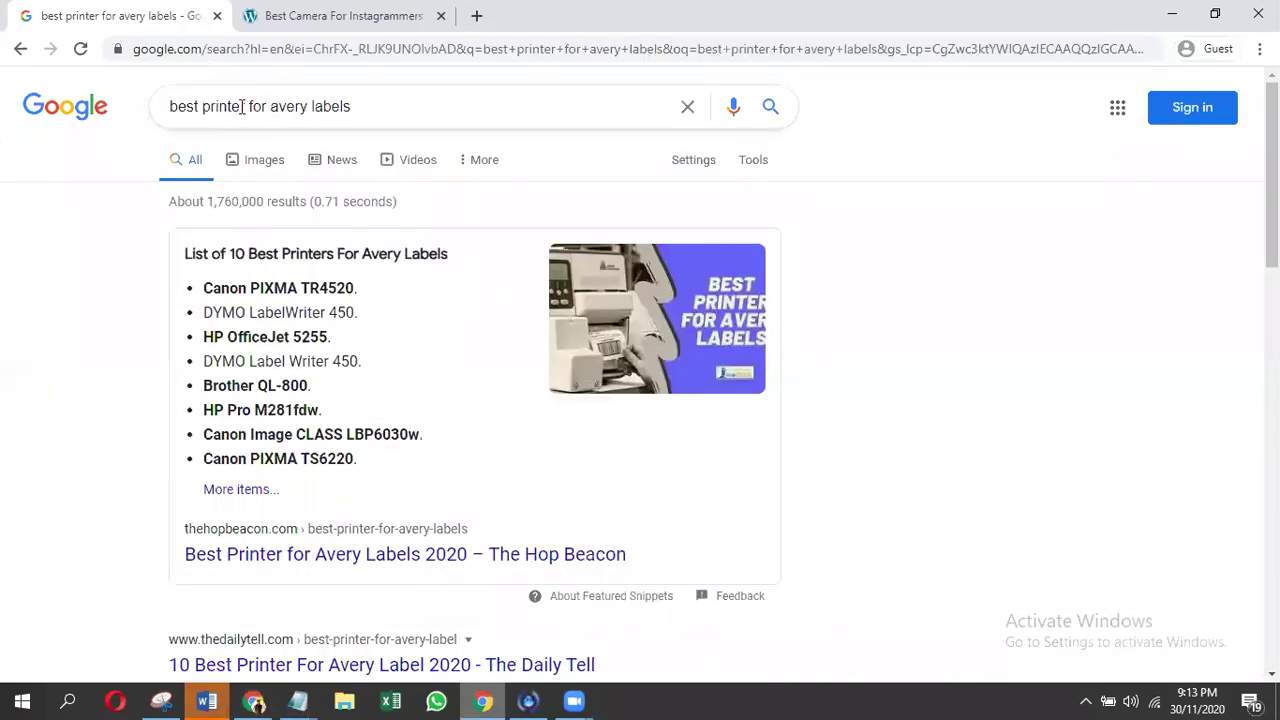
triple_click(249, 107)
text(al)
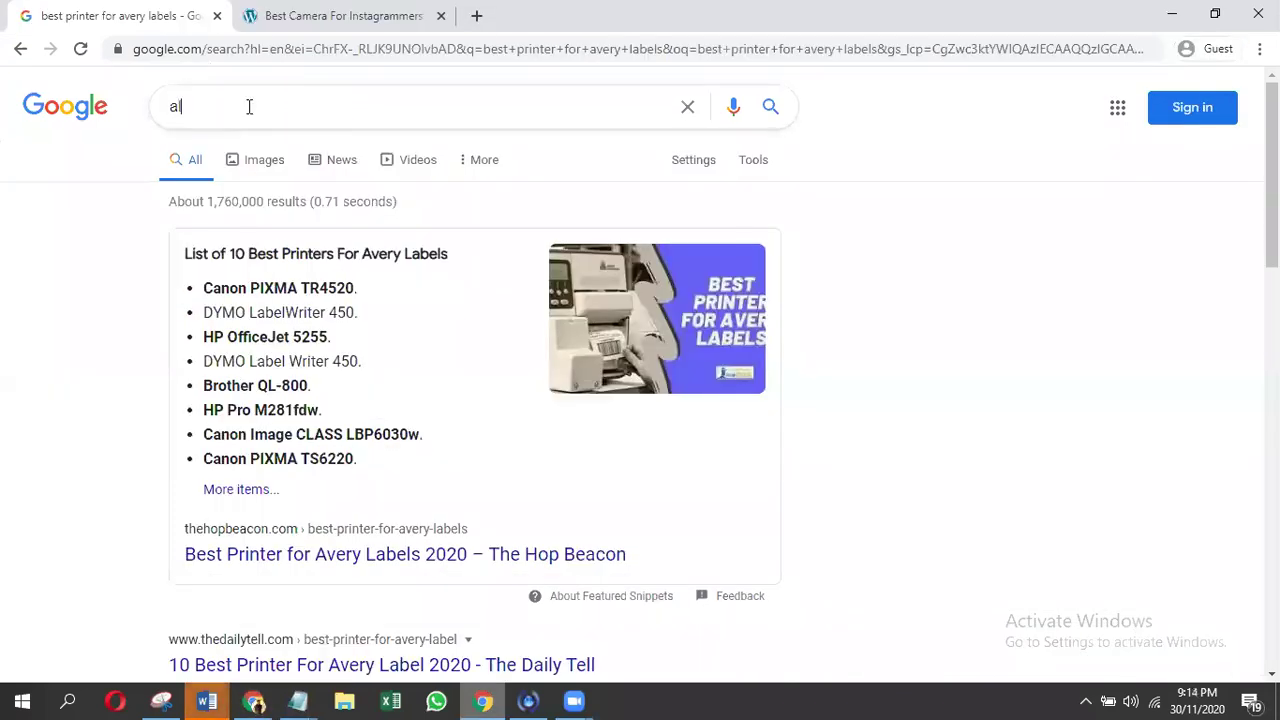
text(lintitle:)
text(best printer for arts and crafts)
key(Return)
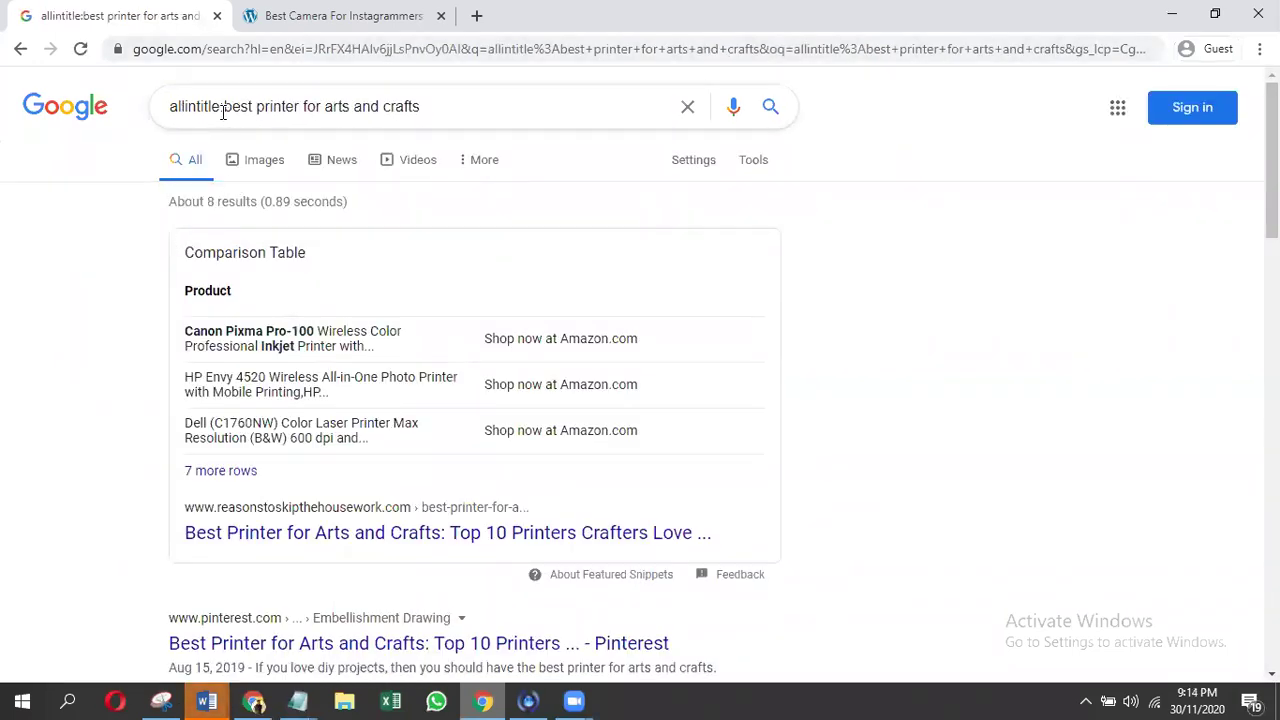
- Copy the keyword "best printer for arts and crafts" from the allintitle query, leaving out the operator
key(alt+Tab)
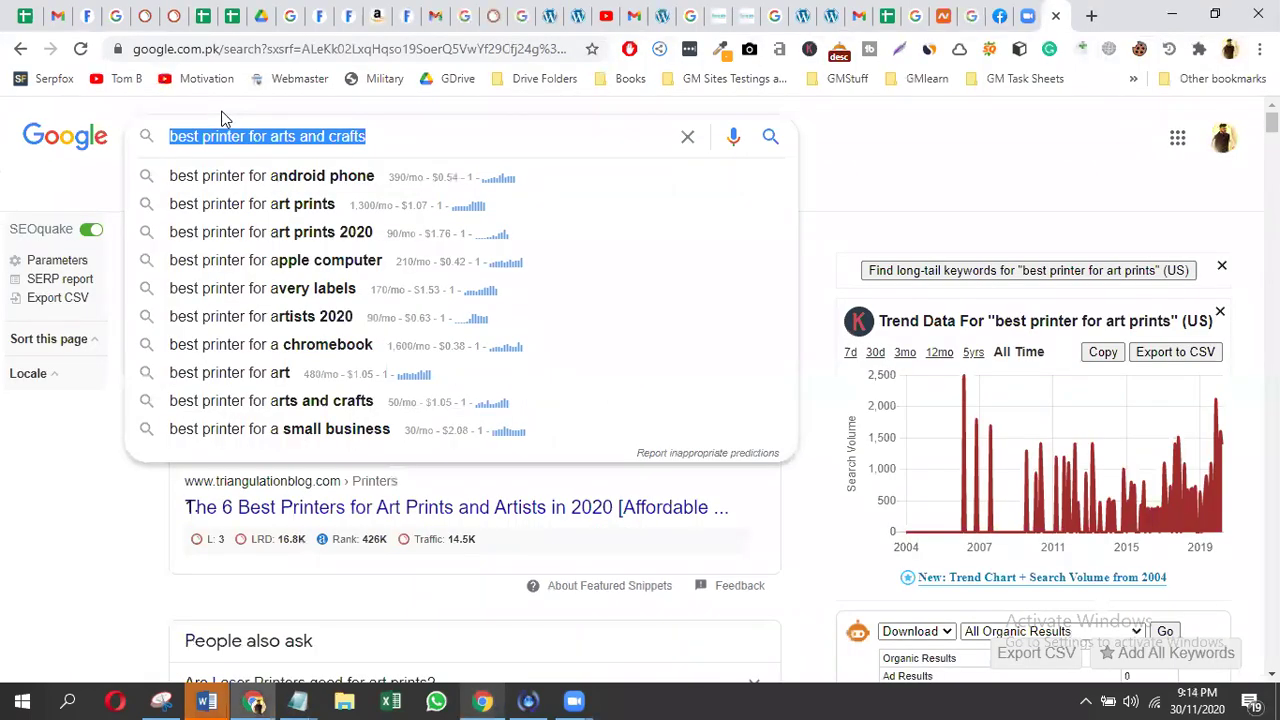
key(alt+Tab)
drag(224, 106, 500, 105)
key(ctrl+c)
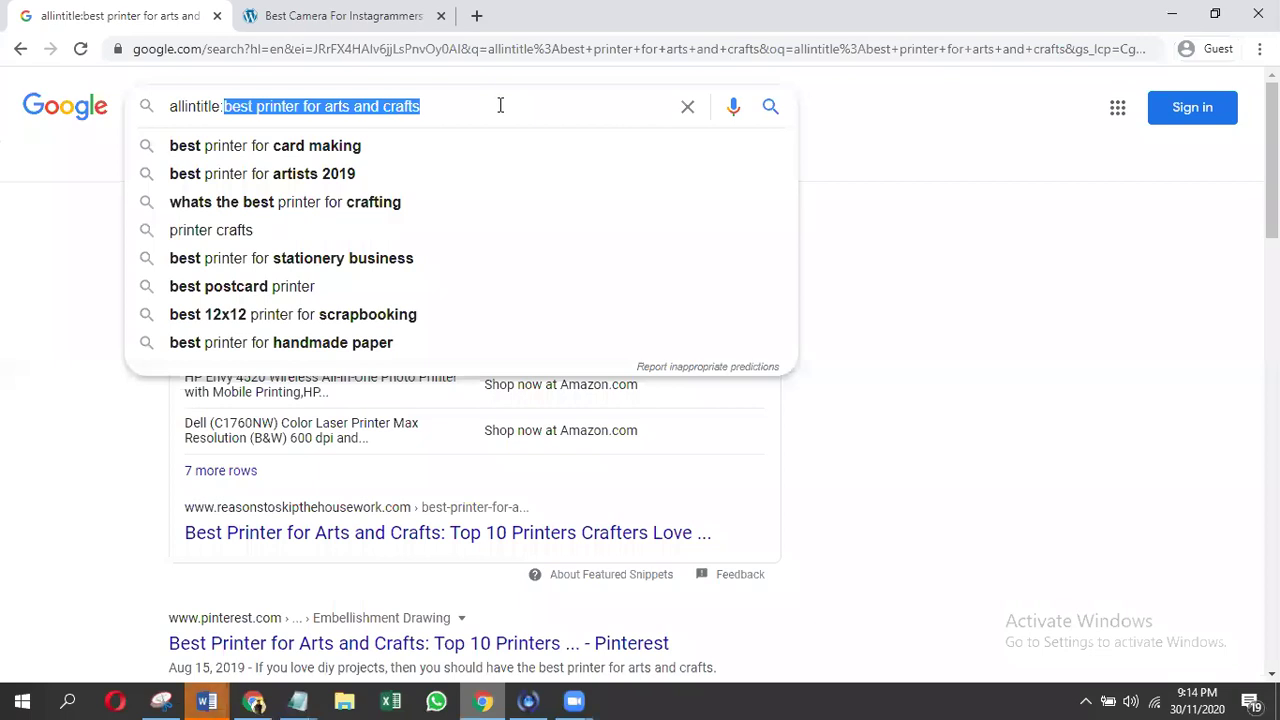
- Remove the allintitle operator, search for "best printer for arts and crafts" and review the ranking pages
key(ctrl+a)
key(ctrl+v)
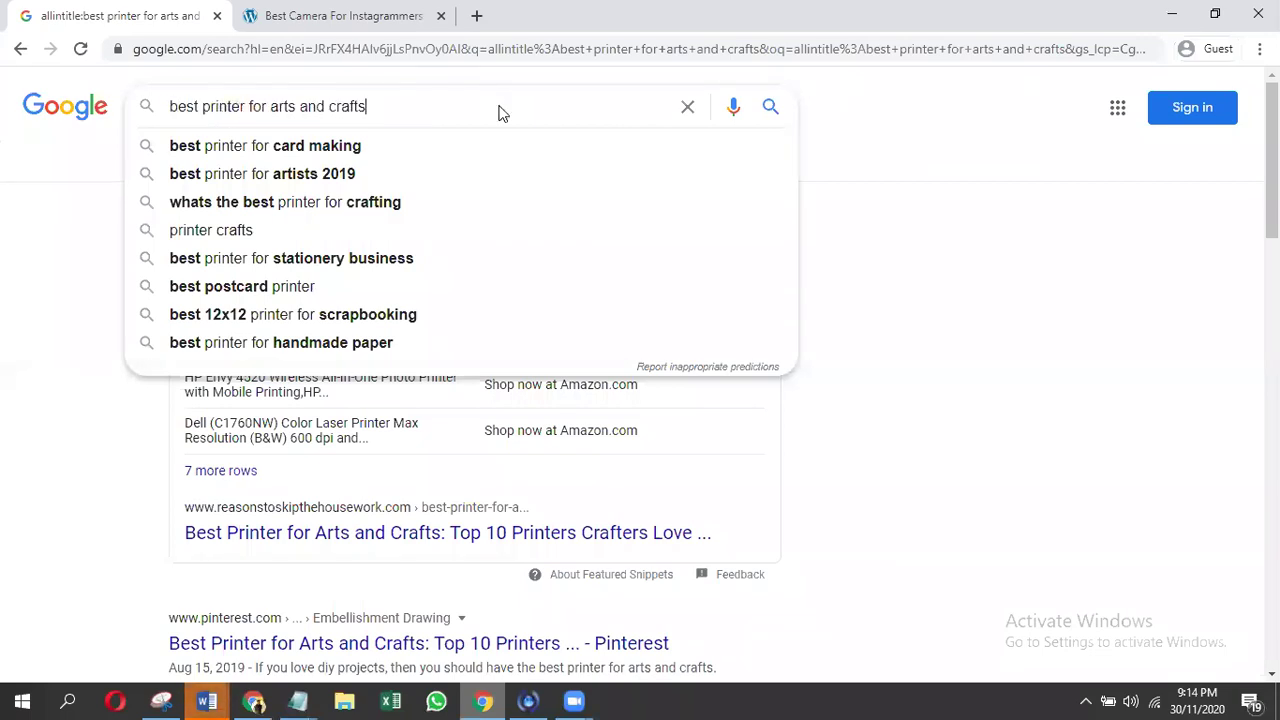
key(Return)
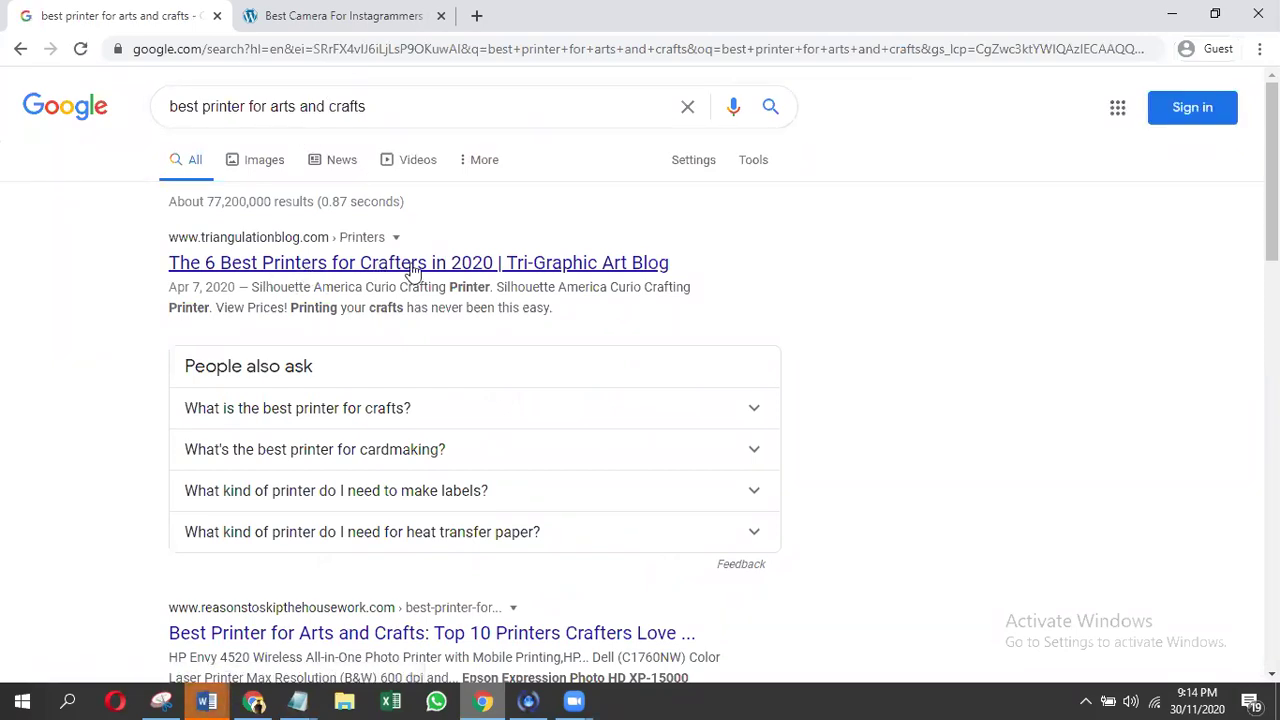
scroll(413, 270, down, 3)
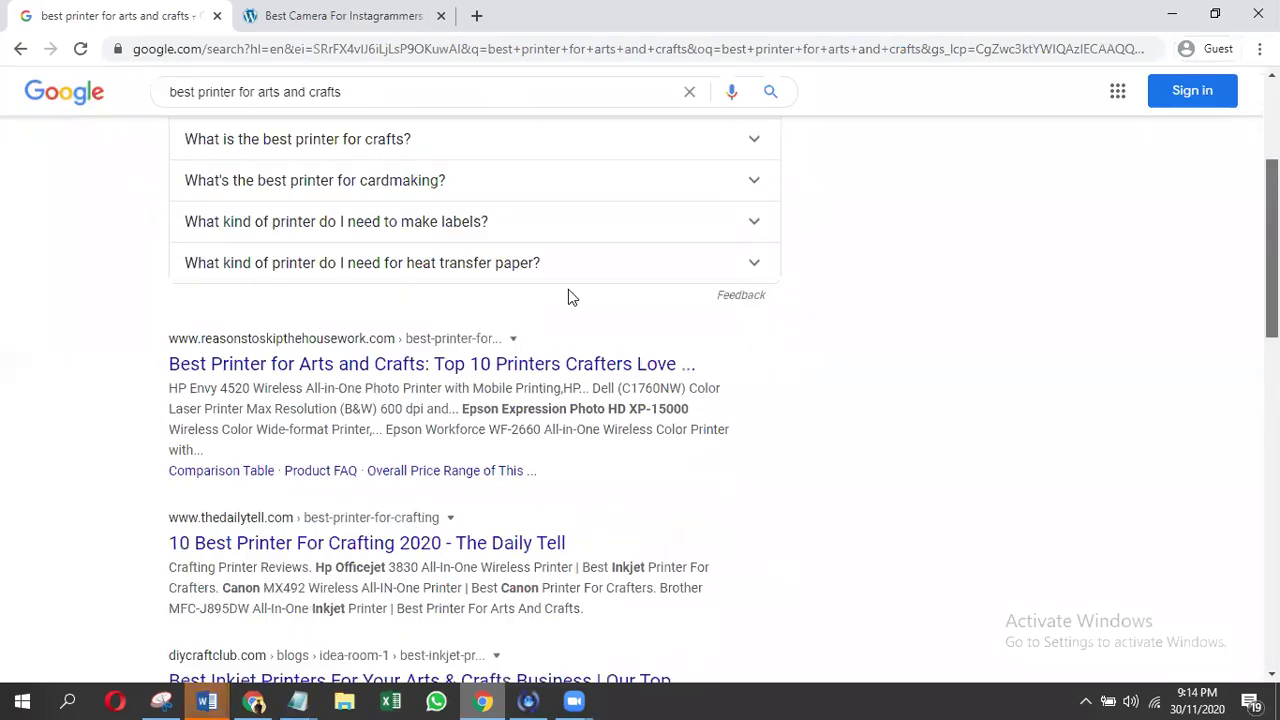
scroll(400, 320, down, 1)
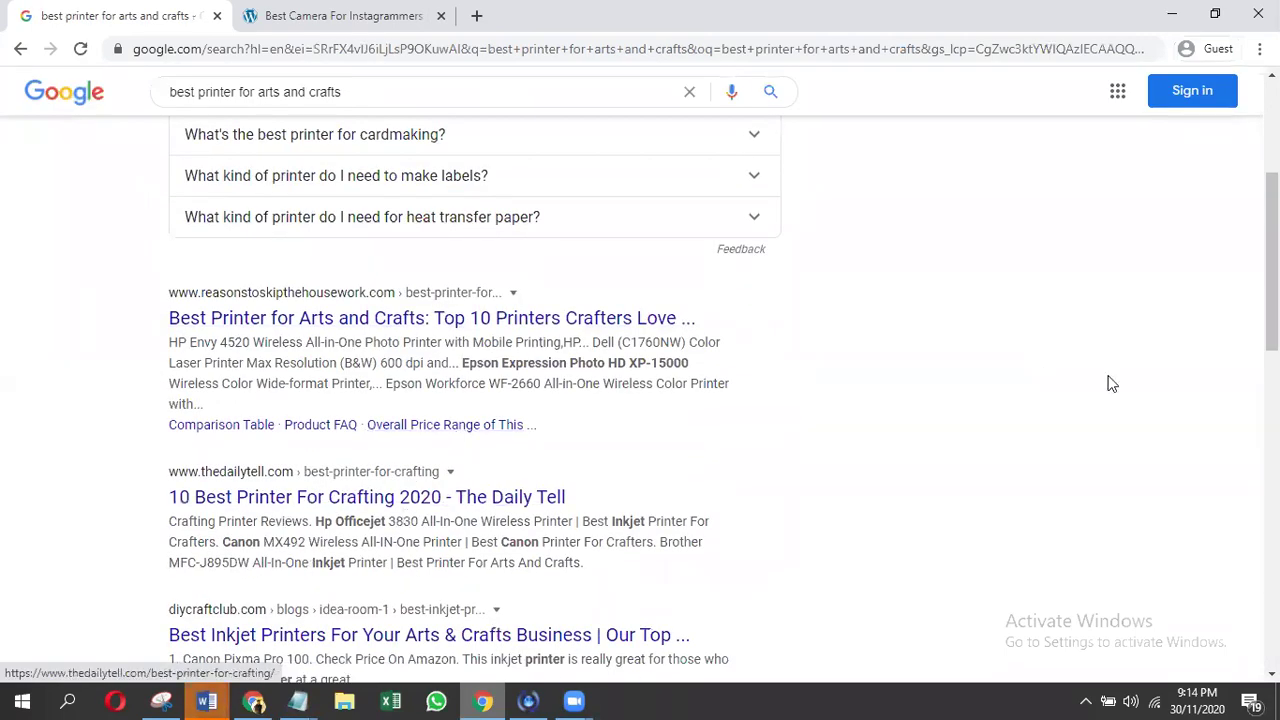
scroll(806, 398, down, 3)
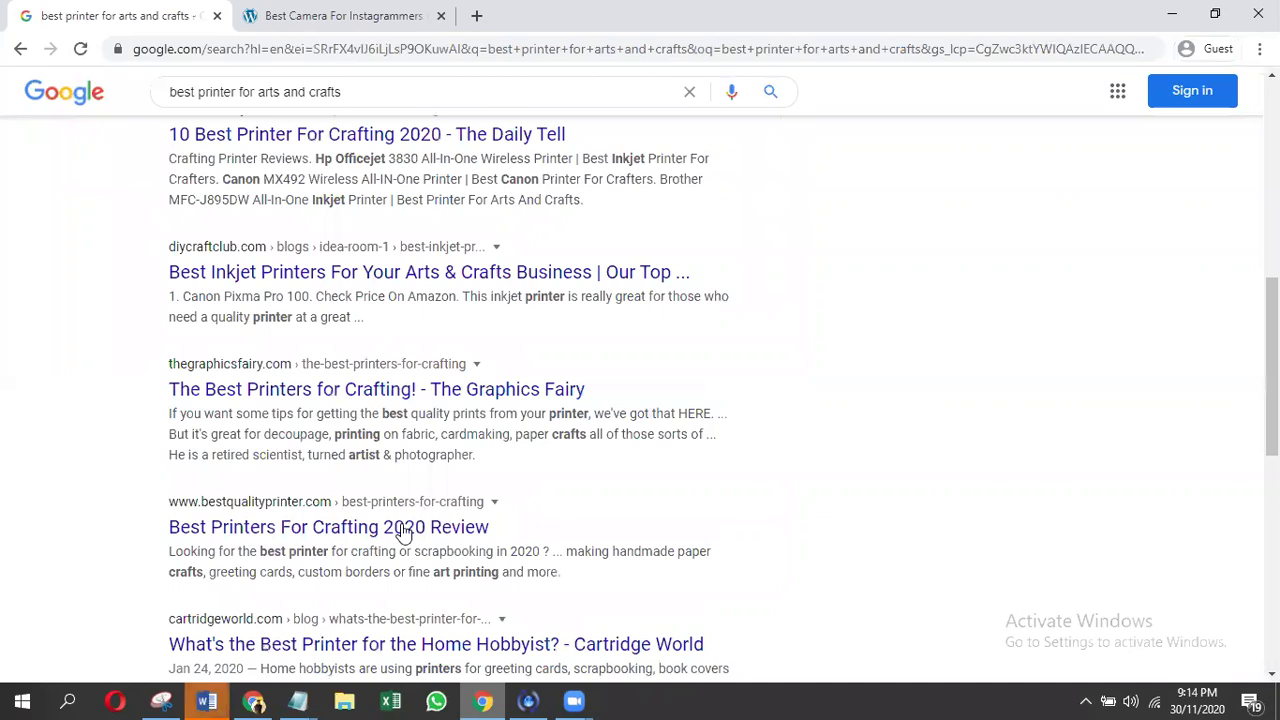
scroll(1194, 405, down, 2)
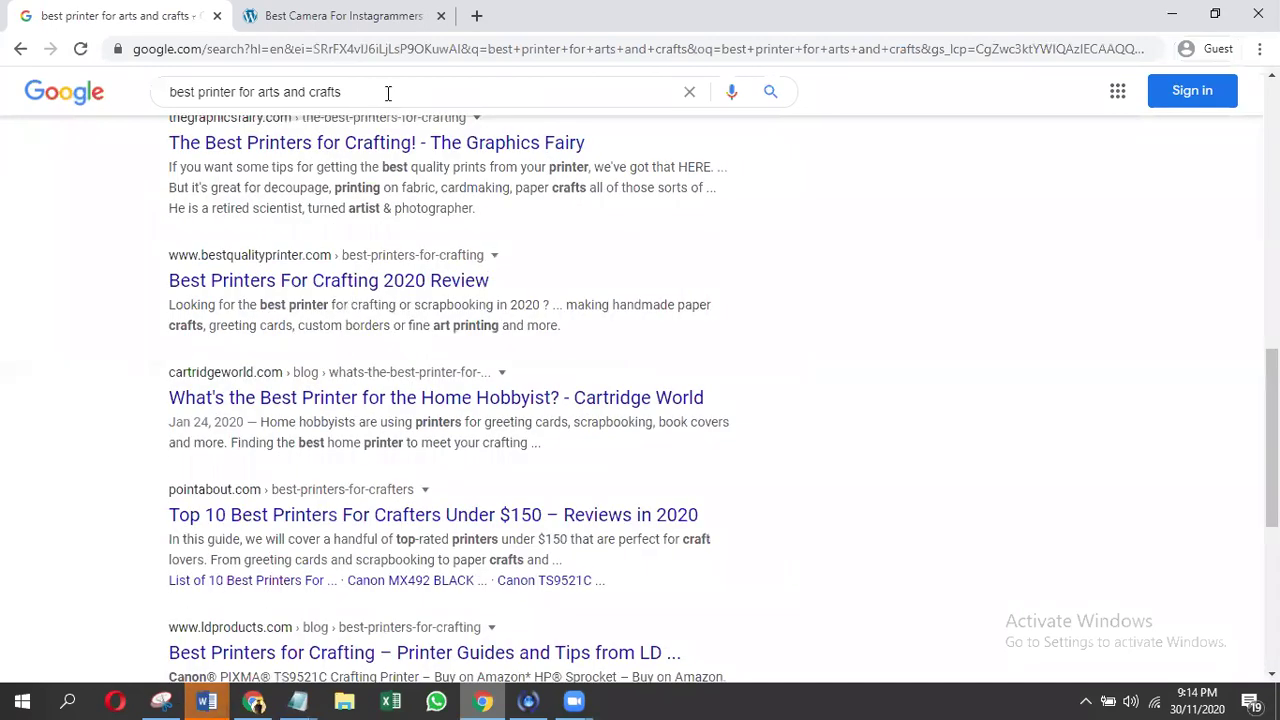
drag(406, 91, 137, 88)
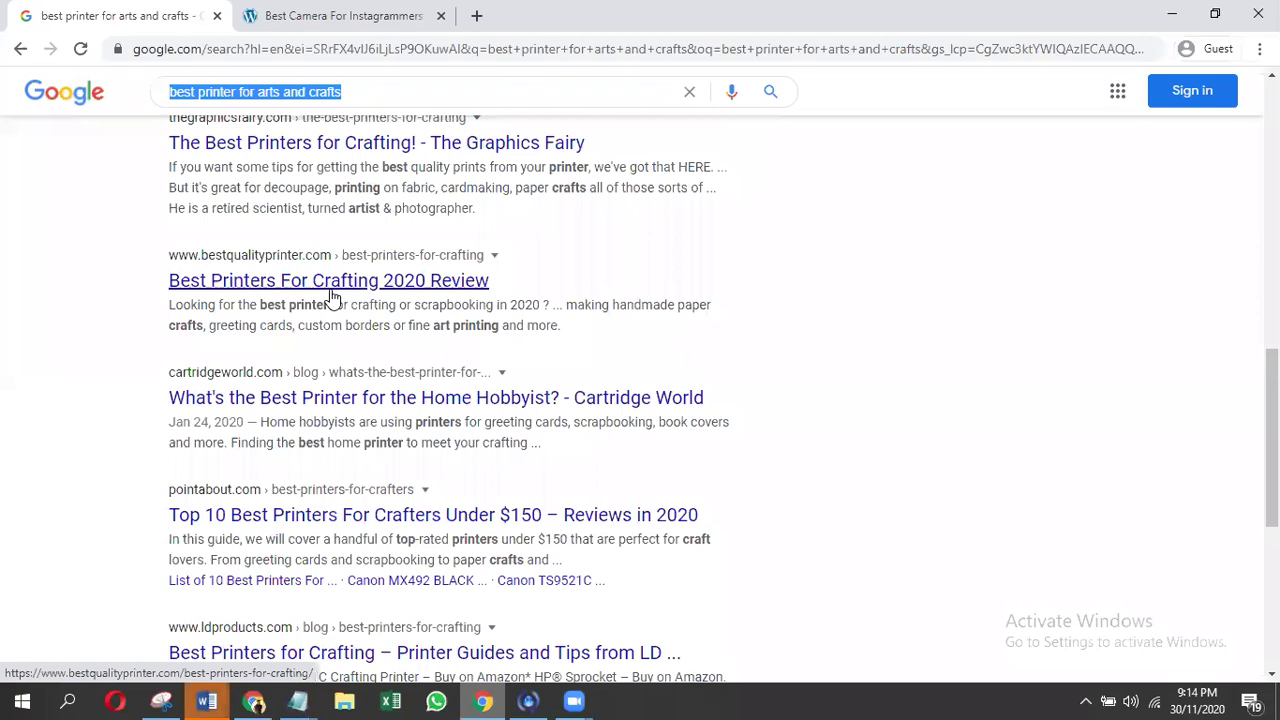
scroll(1246, 455, up, 5)
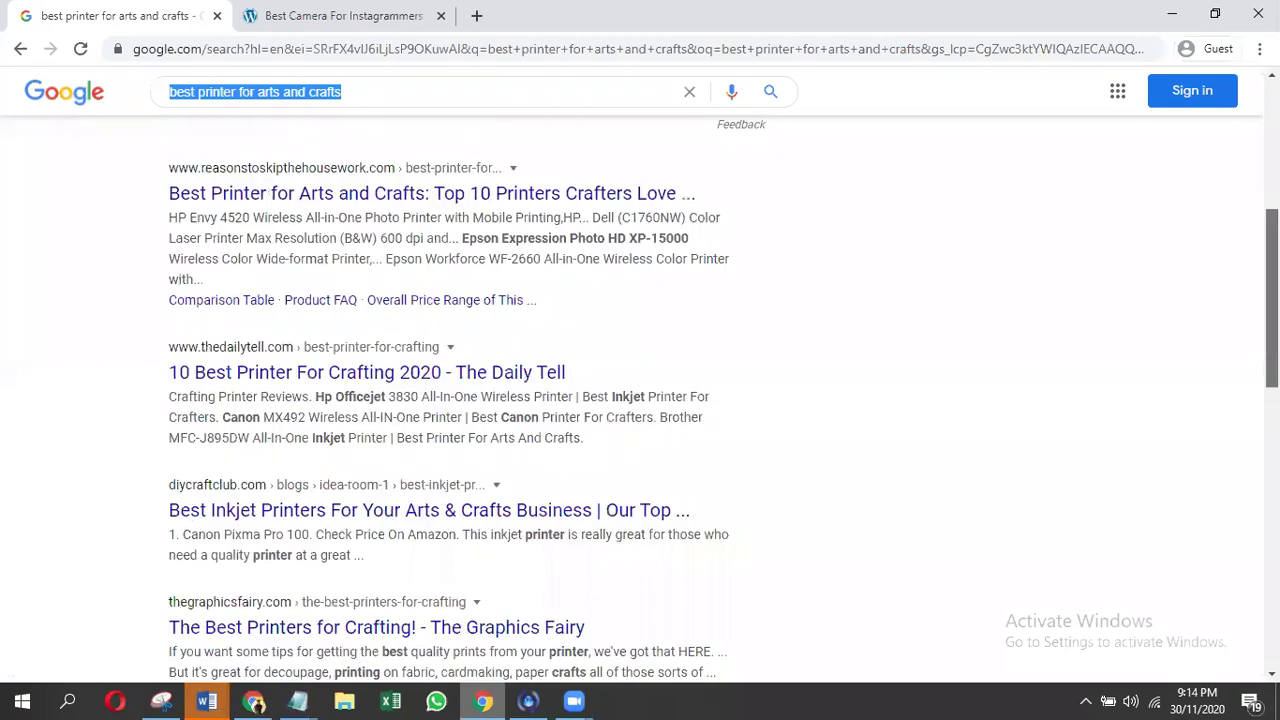
scroll(1010, 163, up, 4)
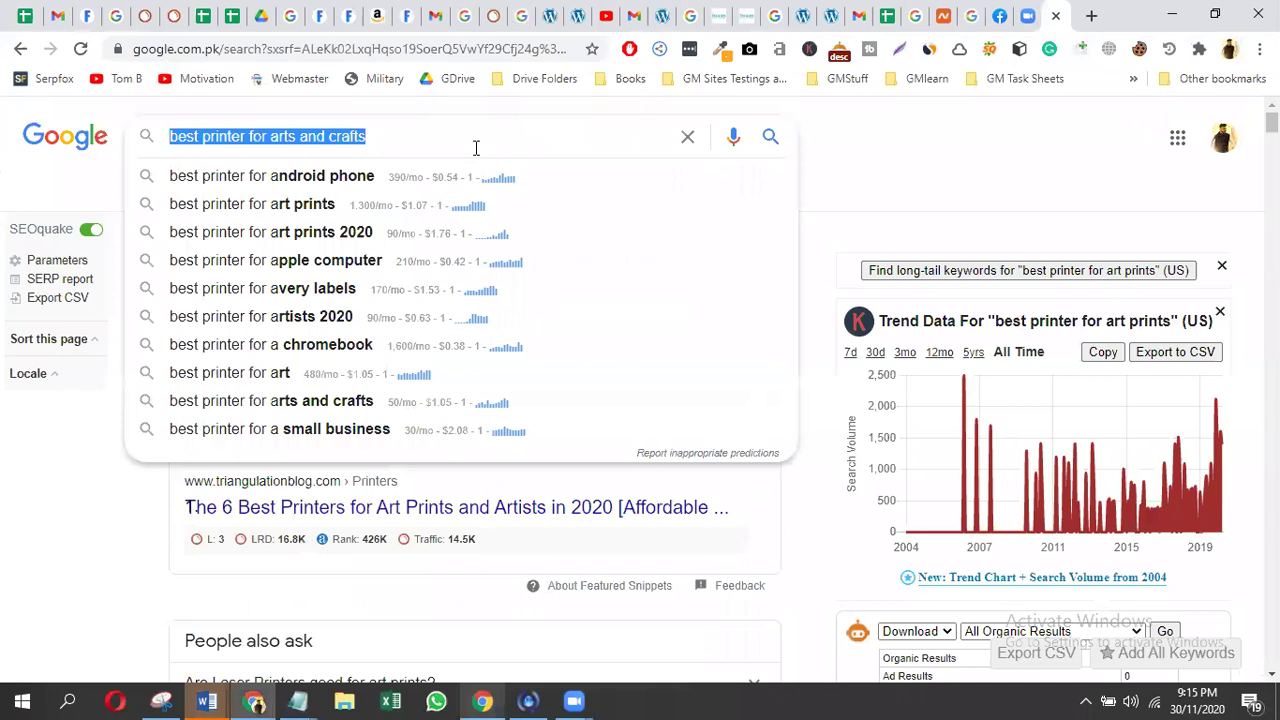
- In the other window, look up the autocomplete suggestions for "best printer for b", trying "ba" and "bc" as well
key(ctrl+shift+Right)
key(ctrl+shift+Right)
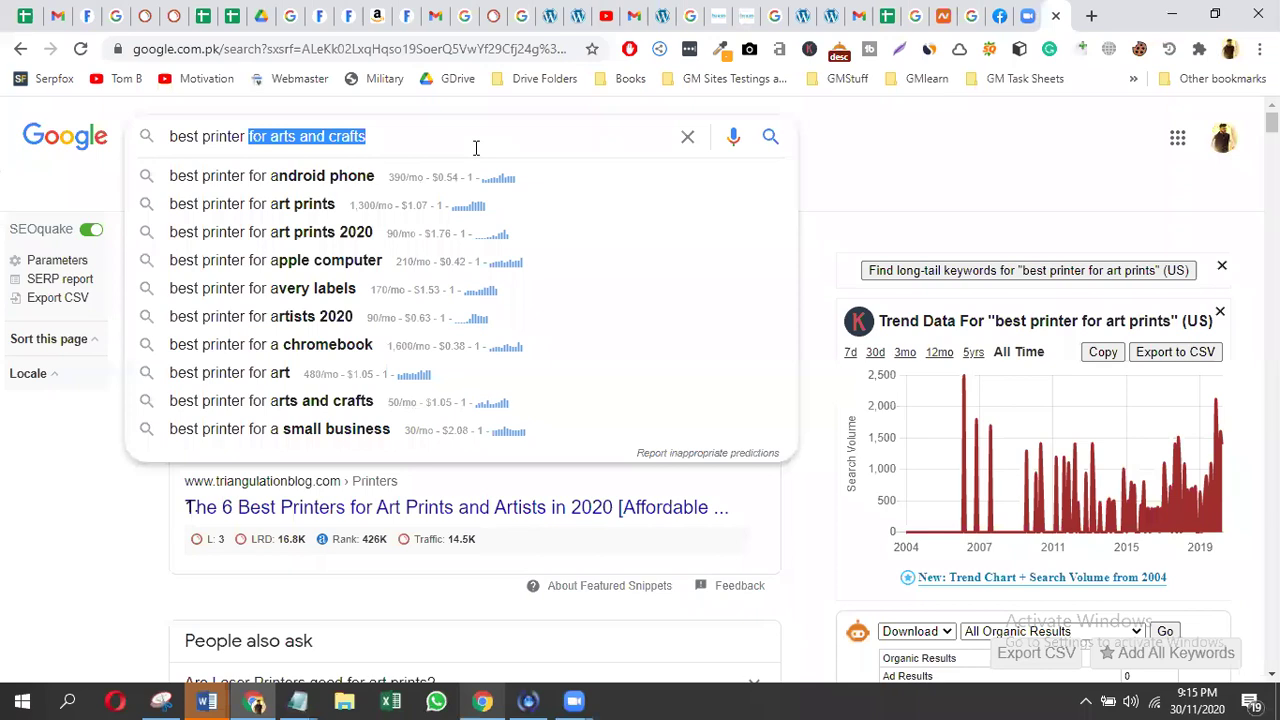
text(for b)
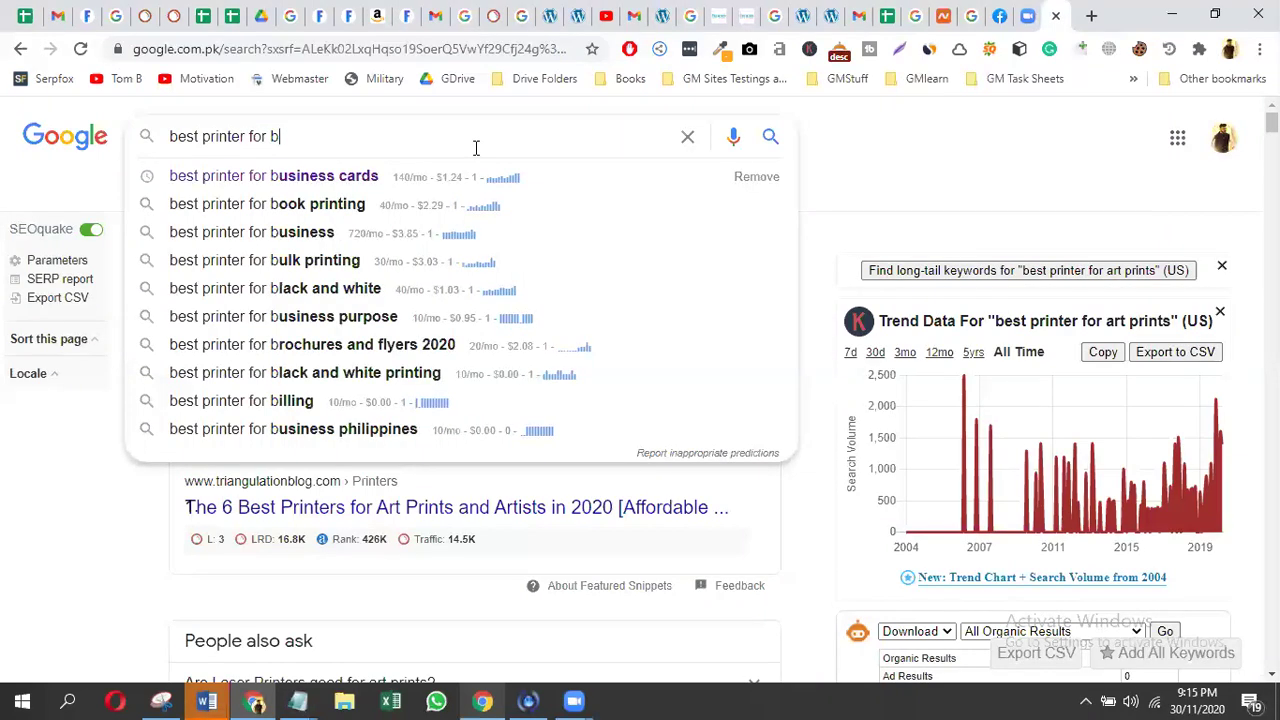
text(a)
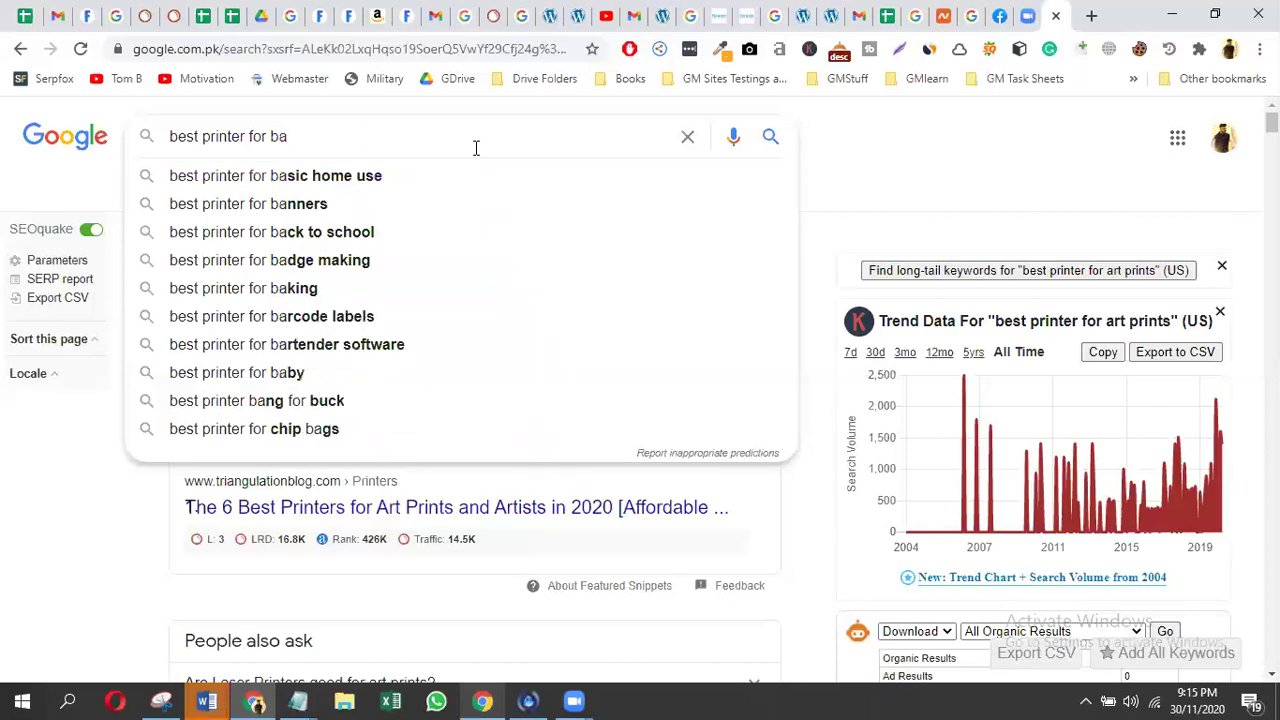
key(BackSpace)
text(c)
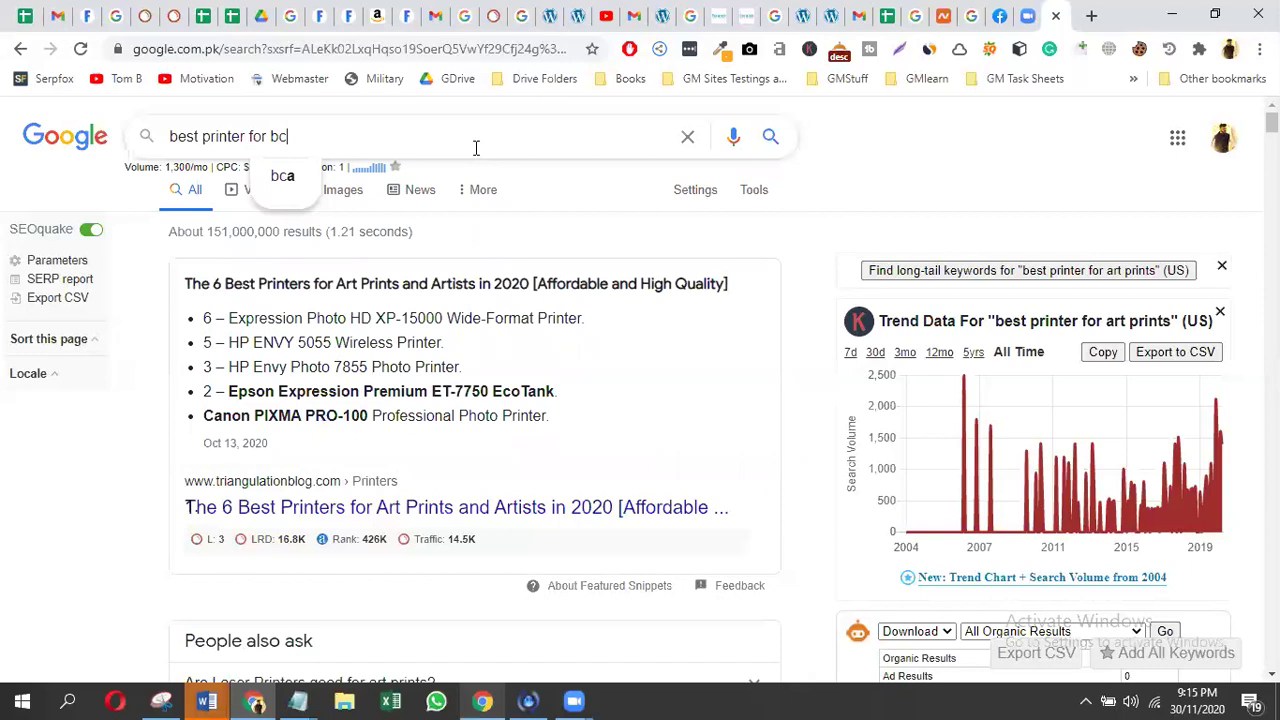
key(BackSpace)
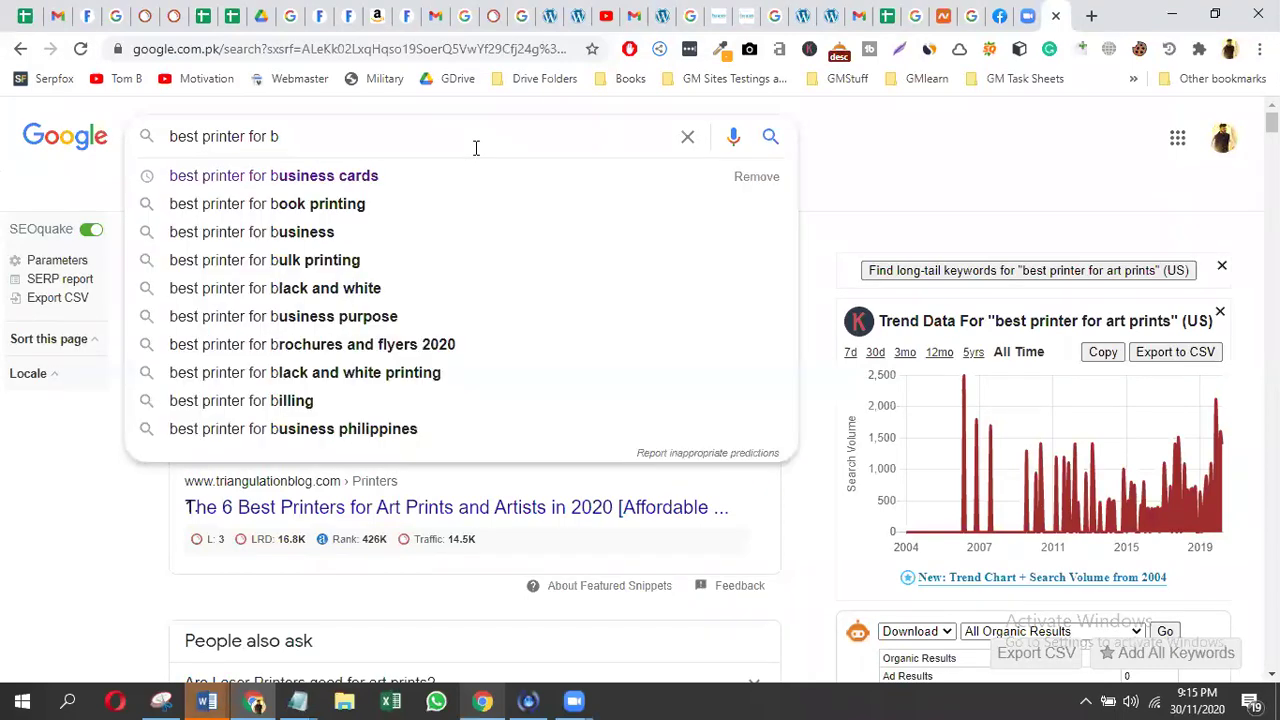
- Look up the suggestions for "best printer for be" and choose "best sublimation printer for beginners"
text(e)
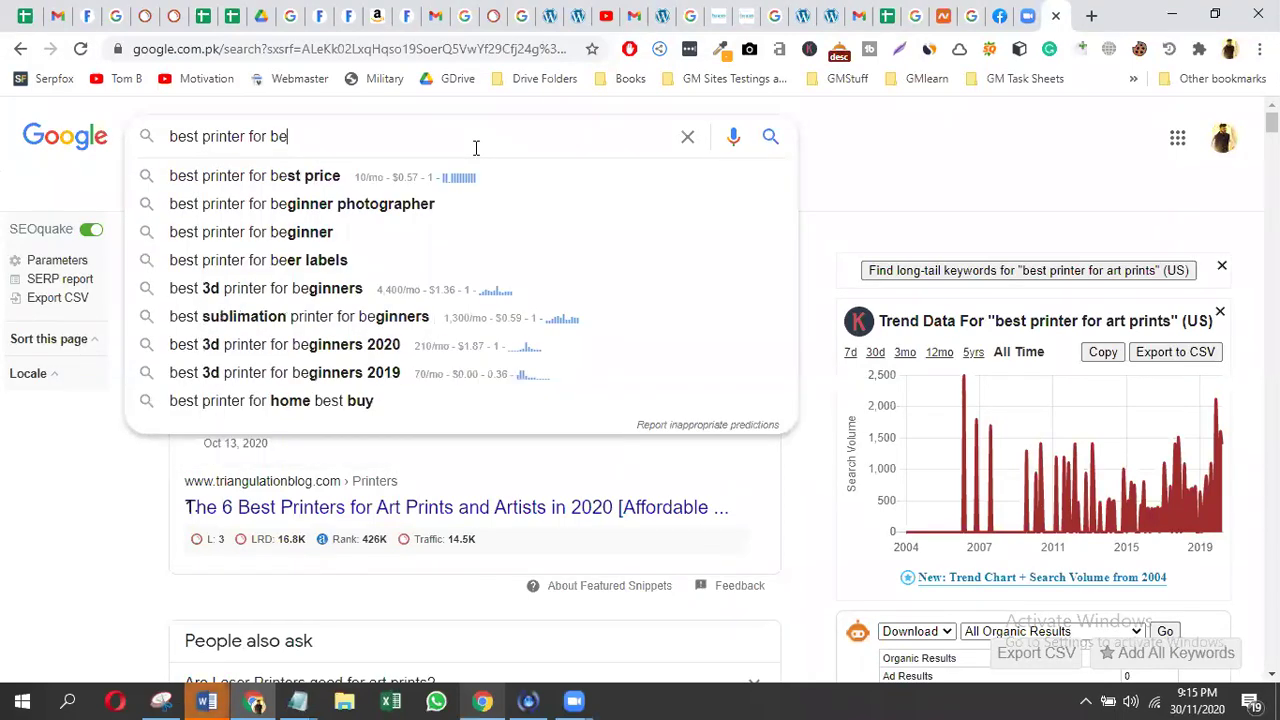
key(Down)
key(Down)
key(Down)
key(Down)
key(Down)
key(Down)
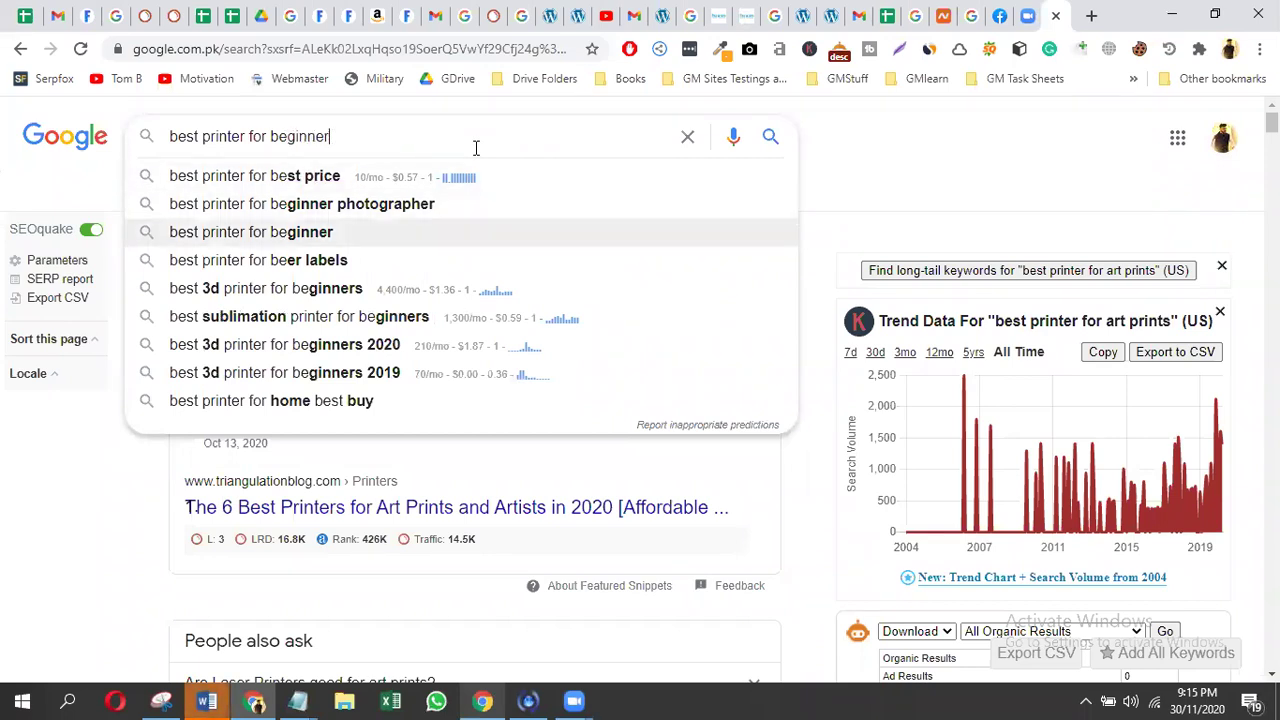
- Search "allintitle:best sublimation printer for beginners" in the guest window
key(ctrl+a)
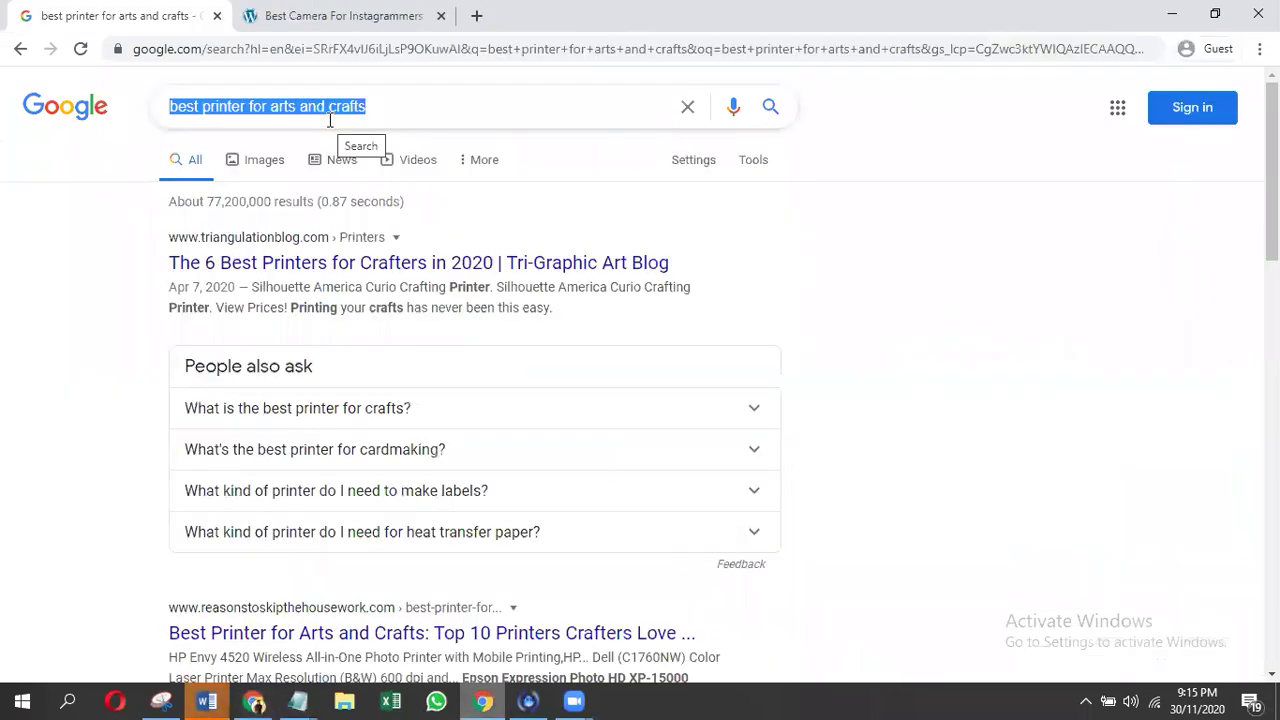
text(allintit)
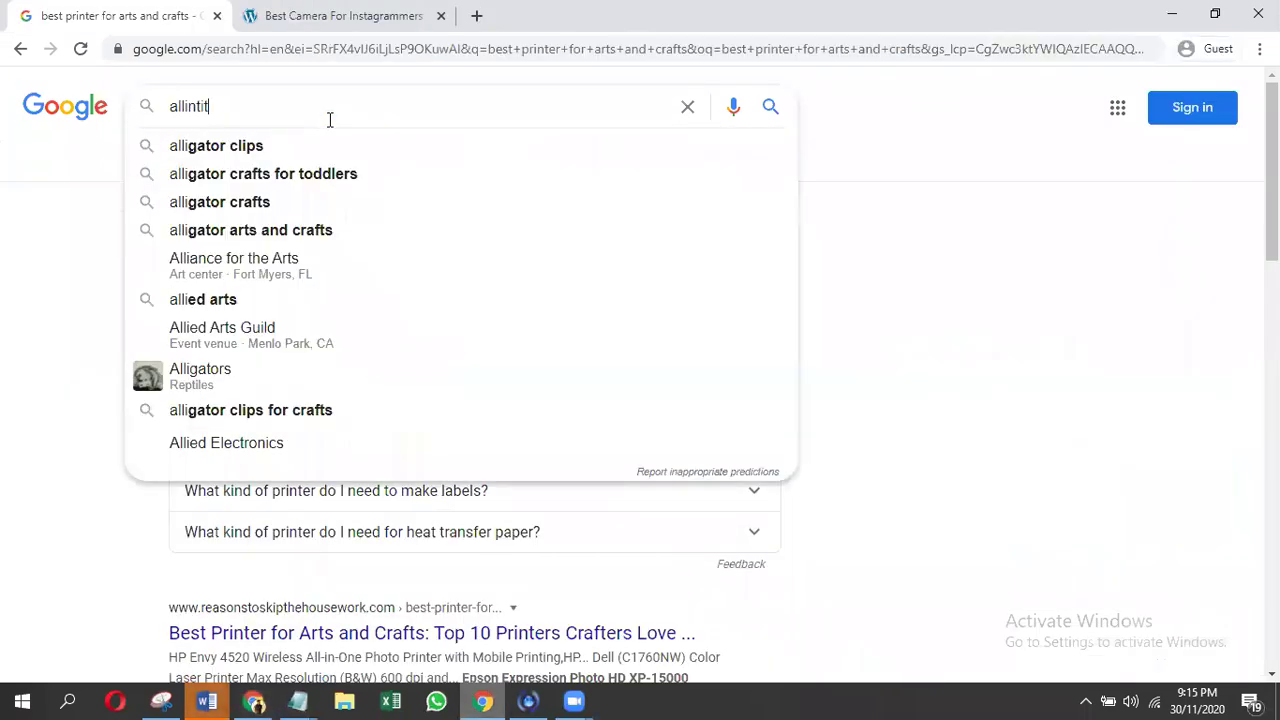
text(le:best sublimation printer for beginners)
key(Return)
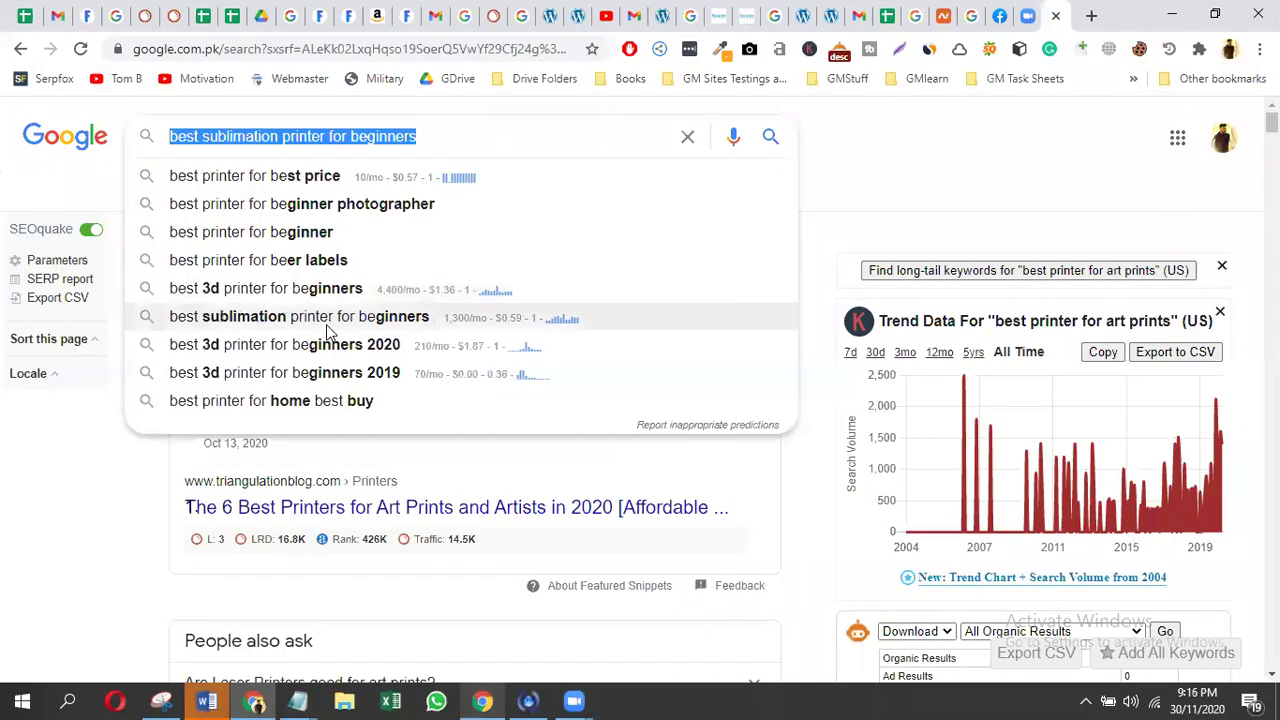
- Search for "best sublimation printer for beginners" in the other window, and in the guest window without the allintitle operator
key(Return)
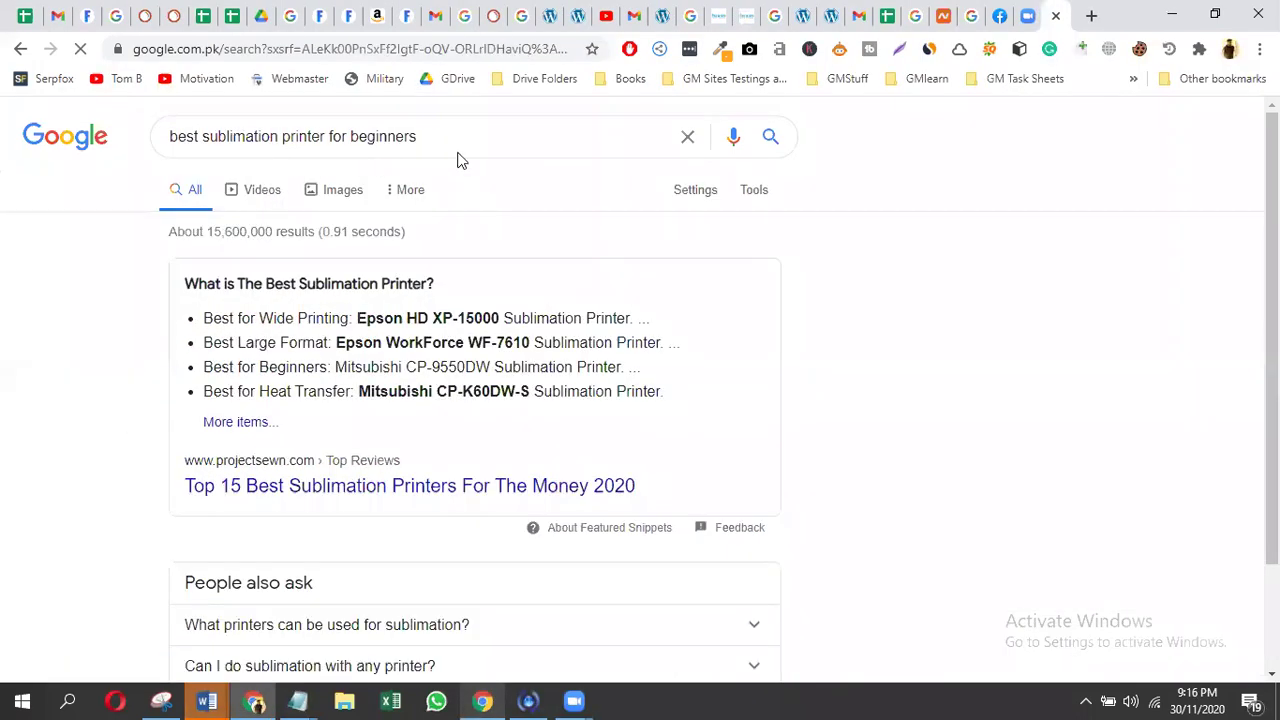
double_click(476, 142)
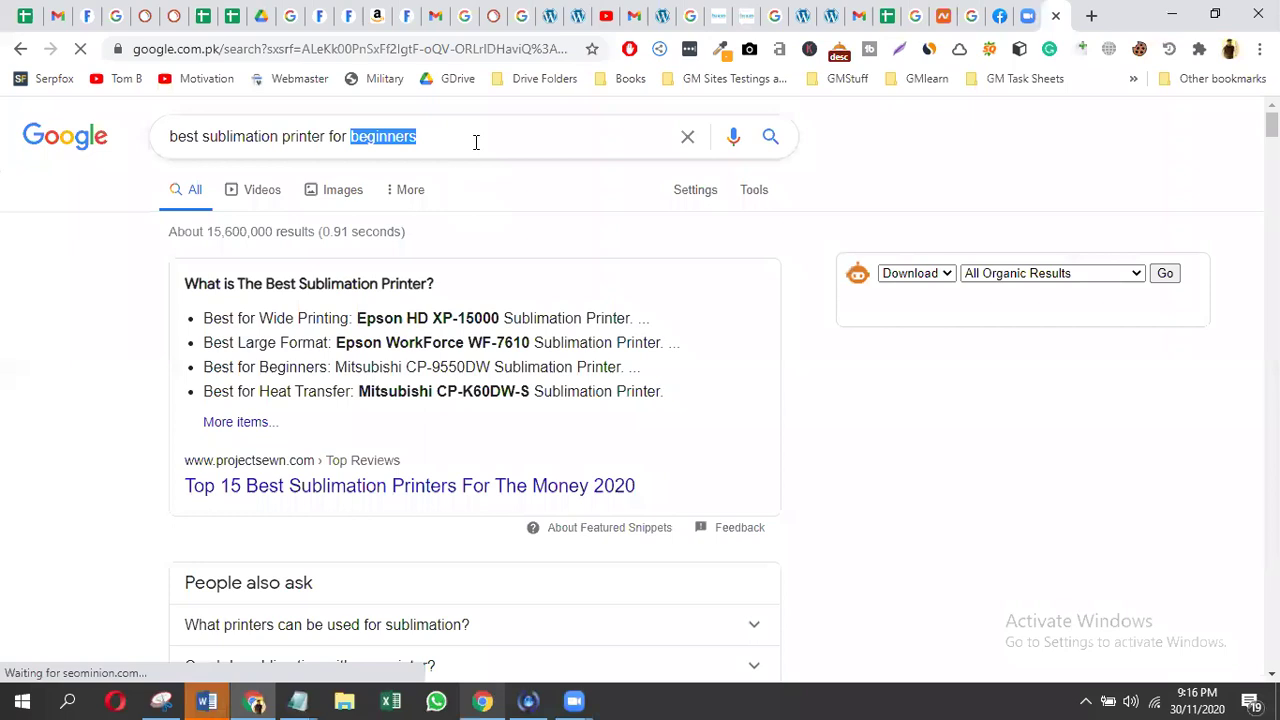
triple_click(476, 142)
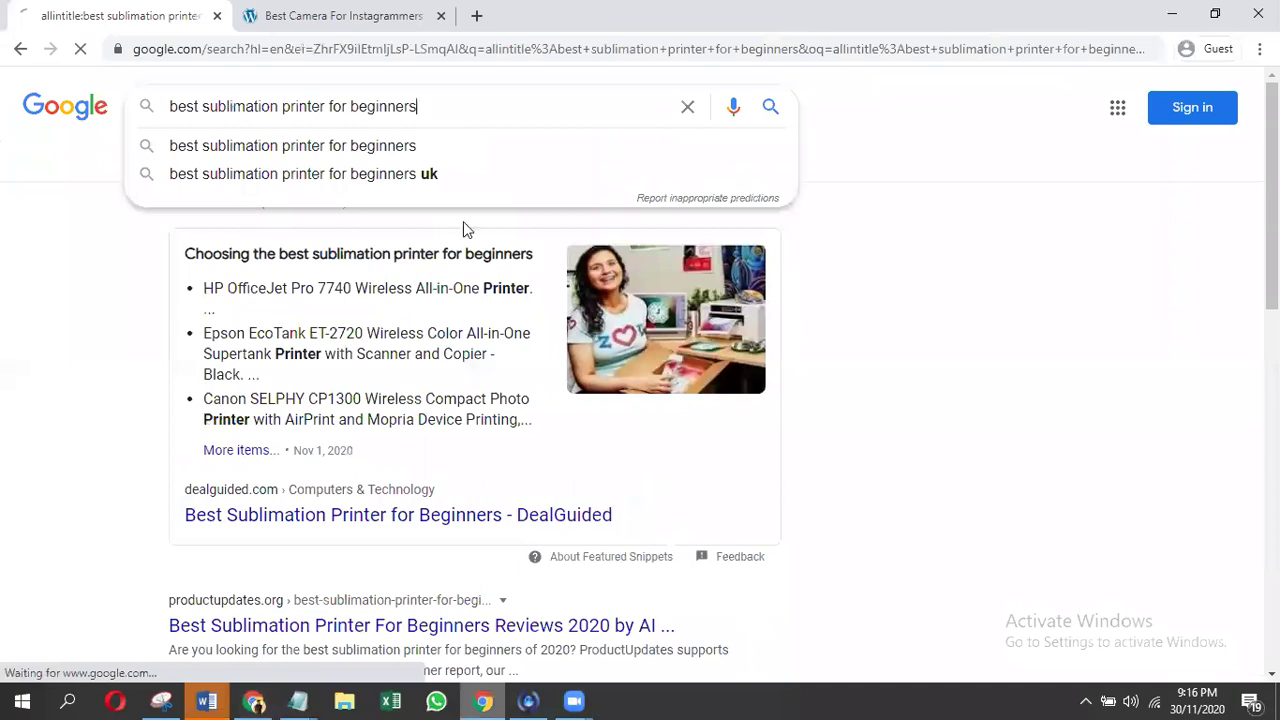
key(Return)
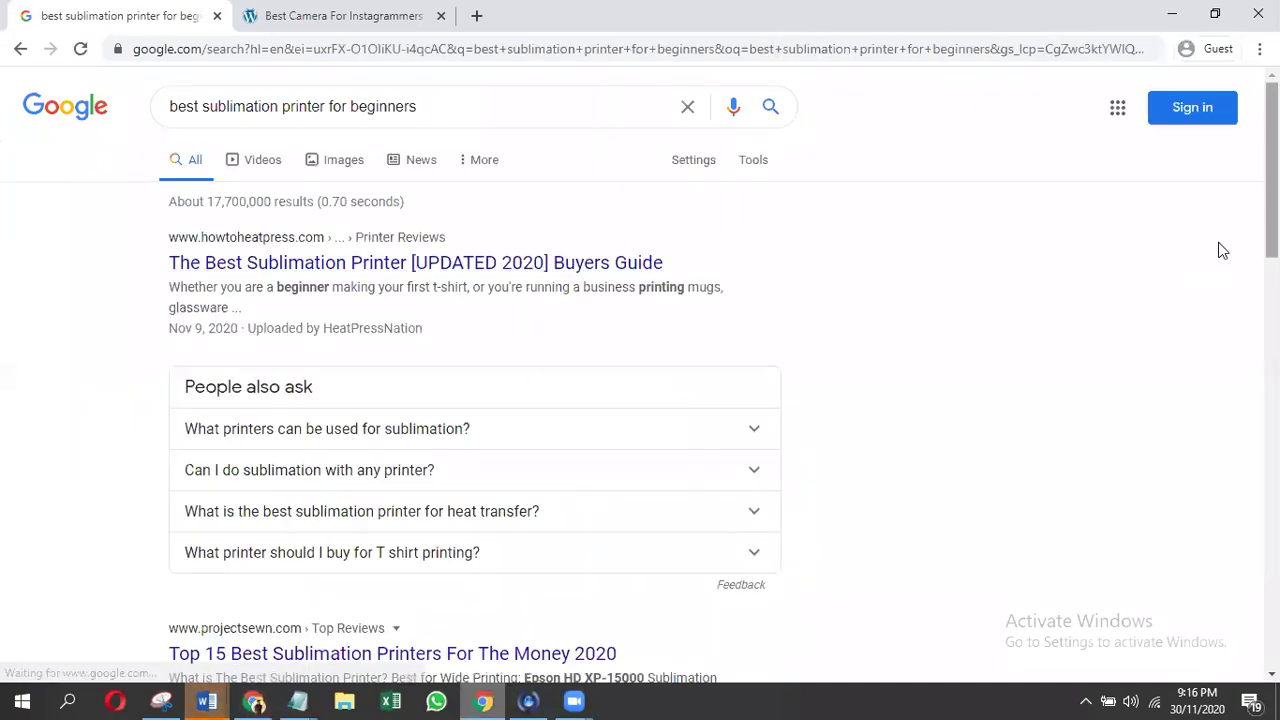
- Examine the titles of the pages ranking for "best sublimation printer for beginners" and the related searches
scroll(640, 374, down, 3)
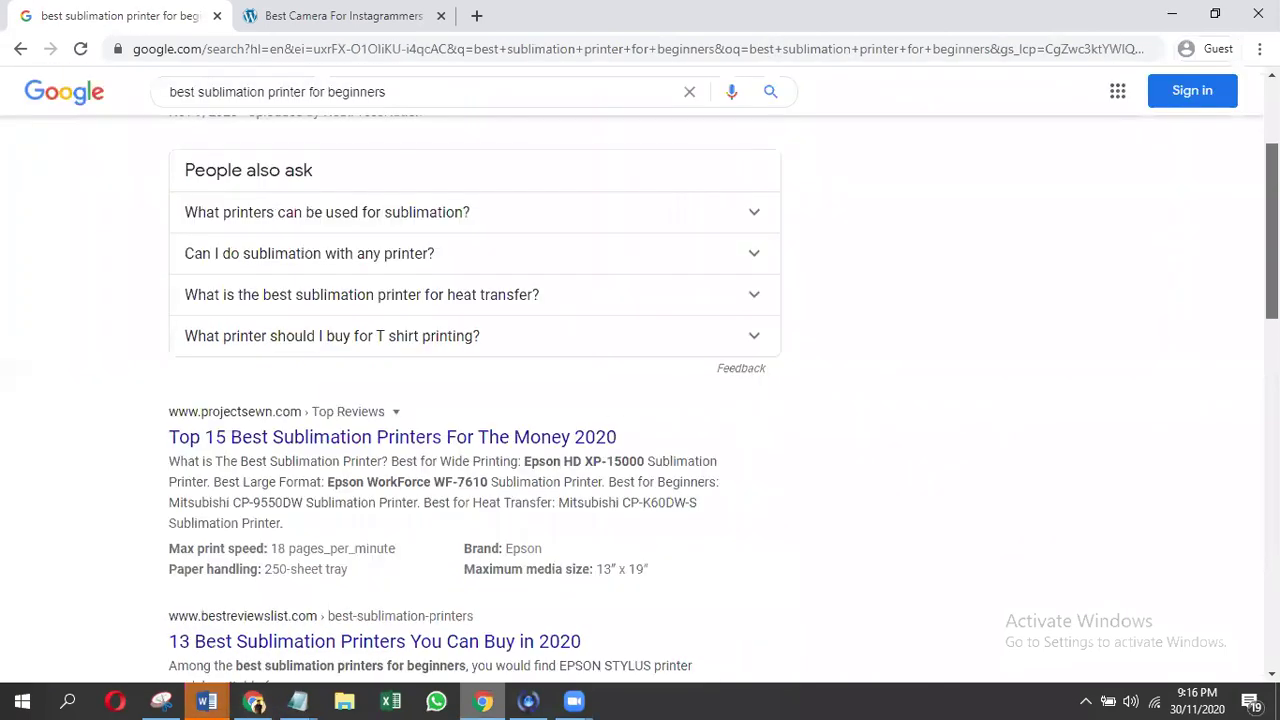
scroll(640, 400, down, 1)
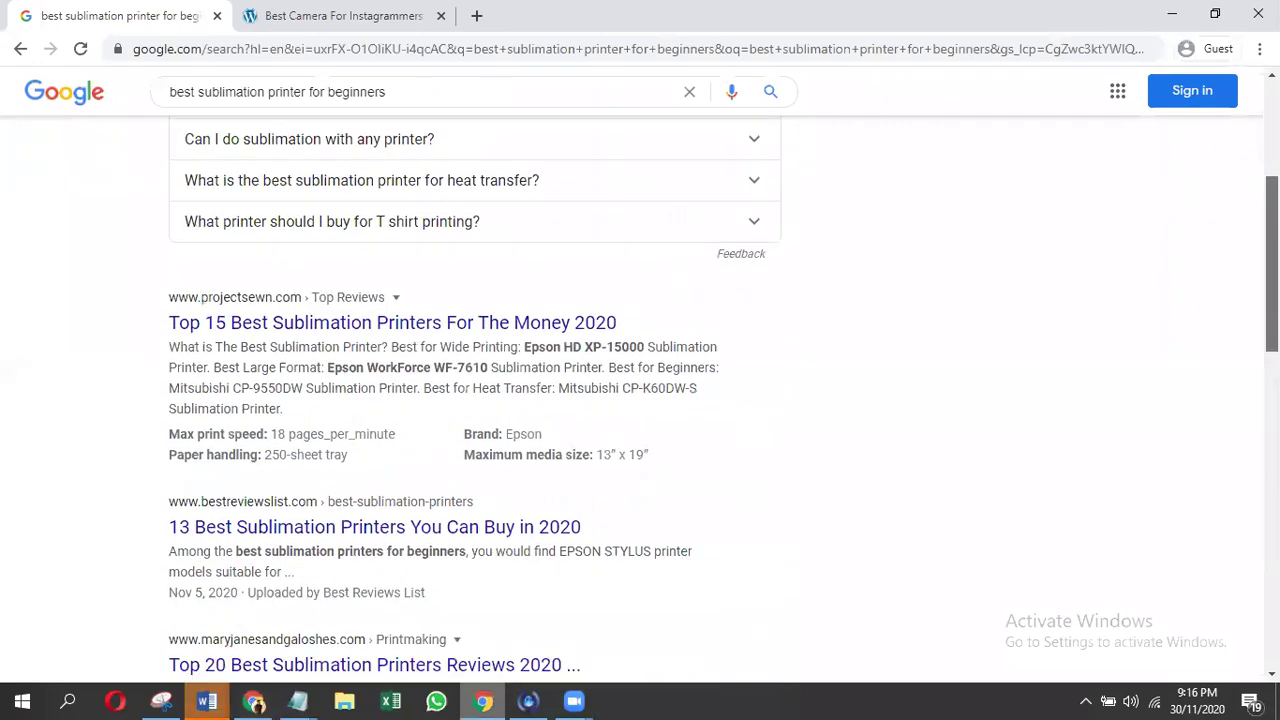
scroll(640, 400, down, 5)
scroll(640, 400, down, 4)
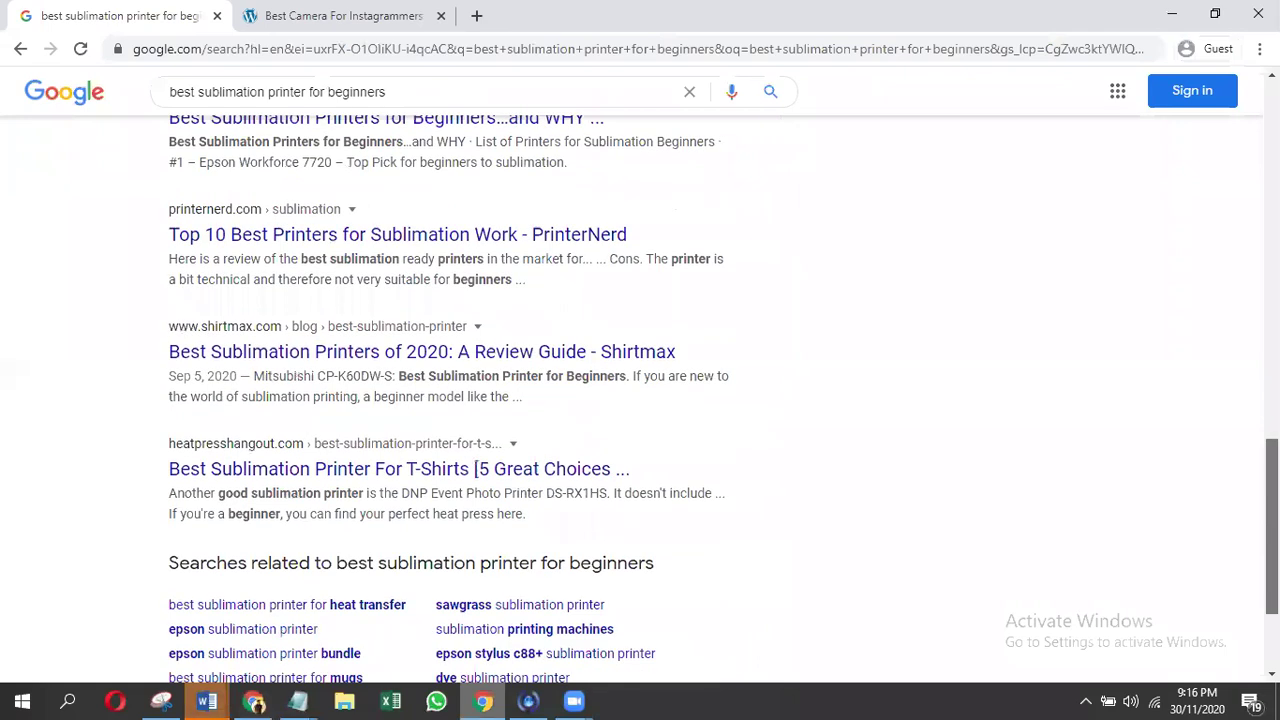
scroll(640, 400, up, 1)
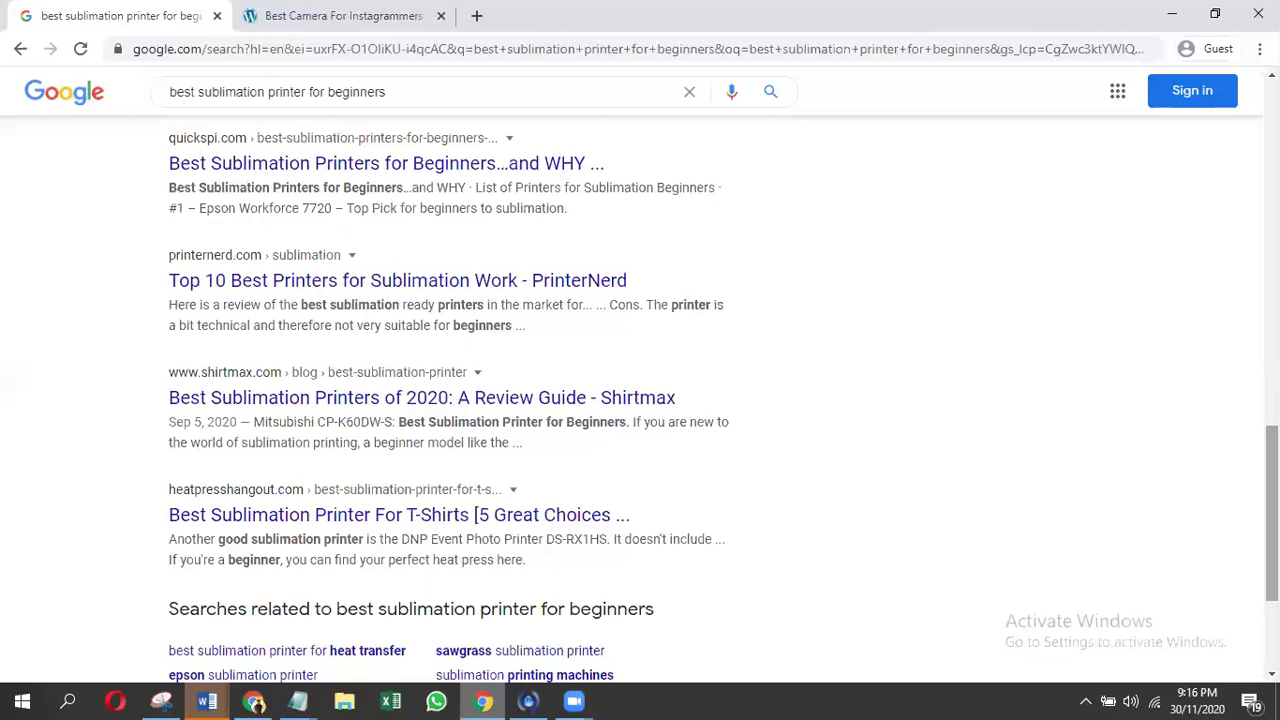
scroll(640, 400, up, 15)
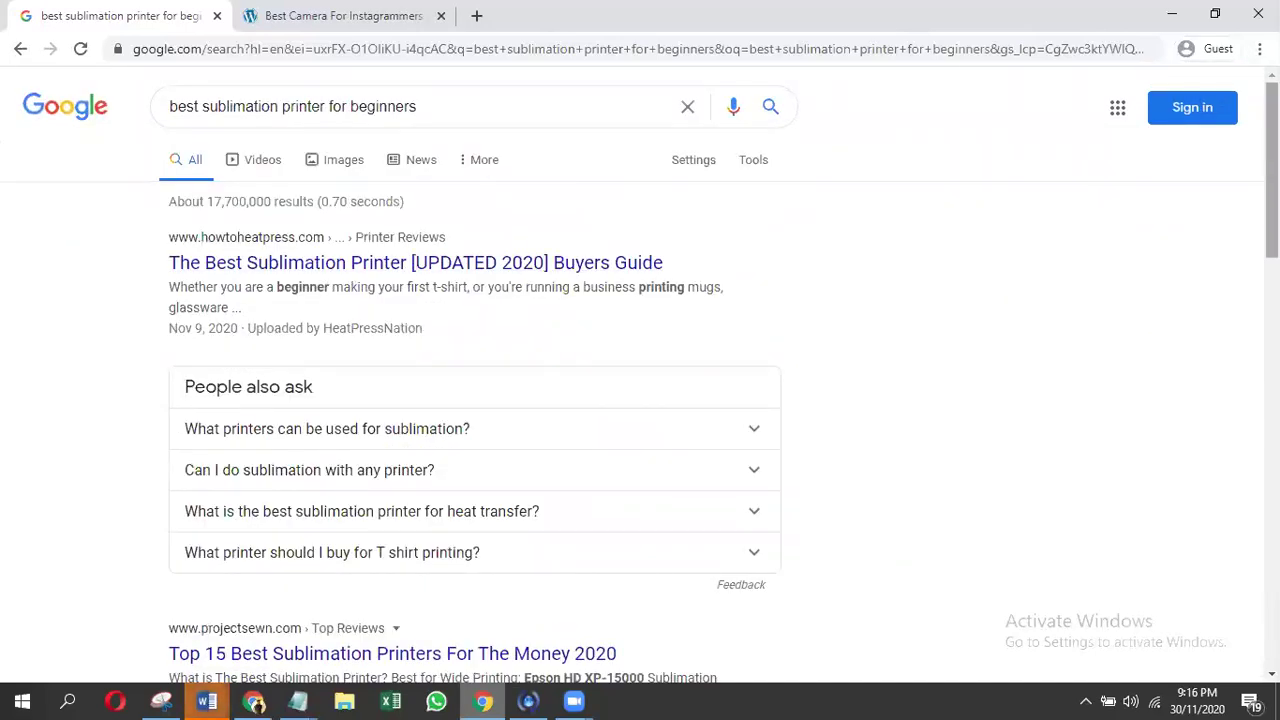
scroll(1272, 170, down, 2)
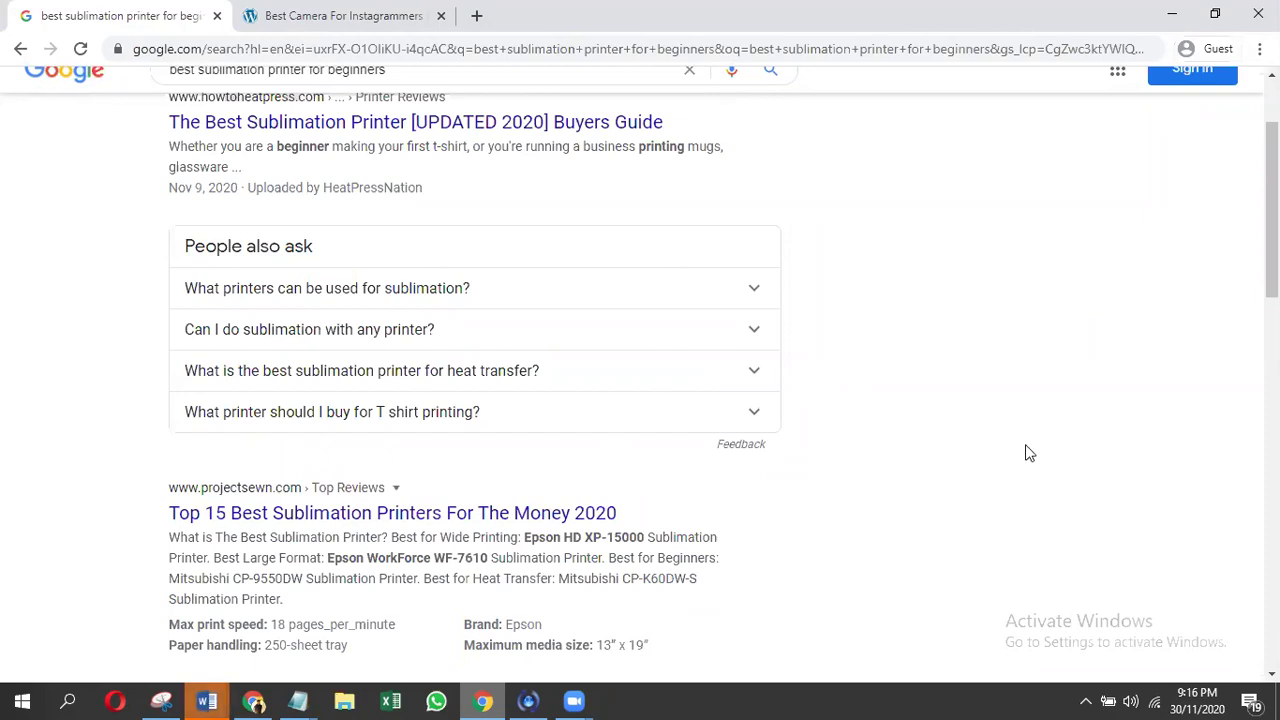
scroll(1272, 210, up, 2)
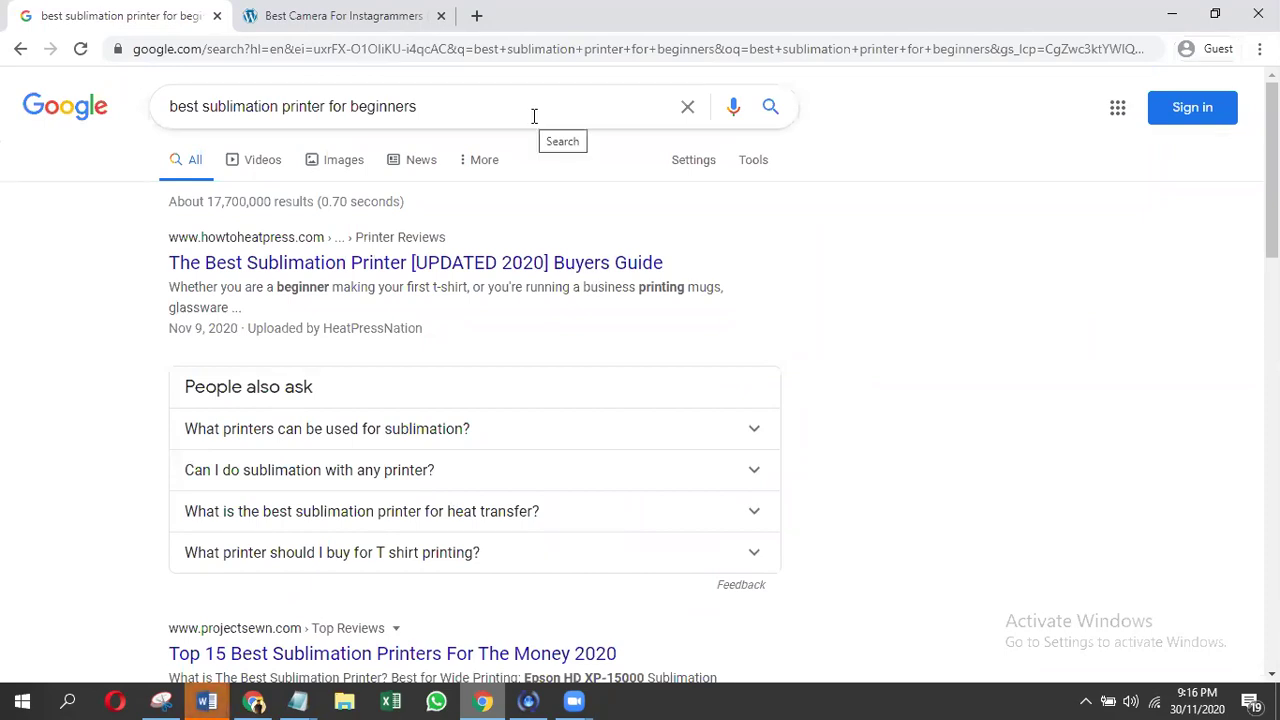
- Enter "best consumer reports" with a gap after "best" and browse the product suggestions, such as "best air fryer consumer reports"
drag(443, 114, 106, 140)
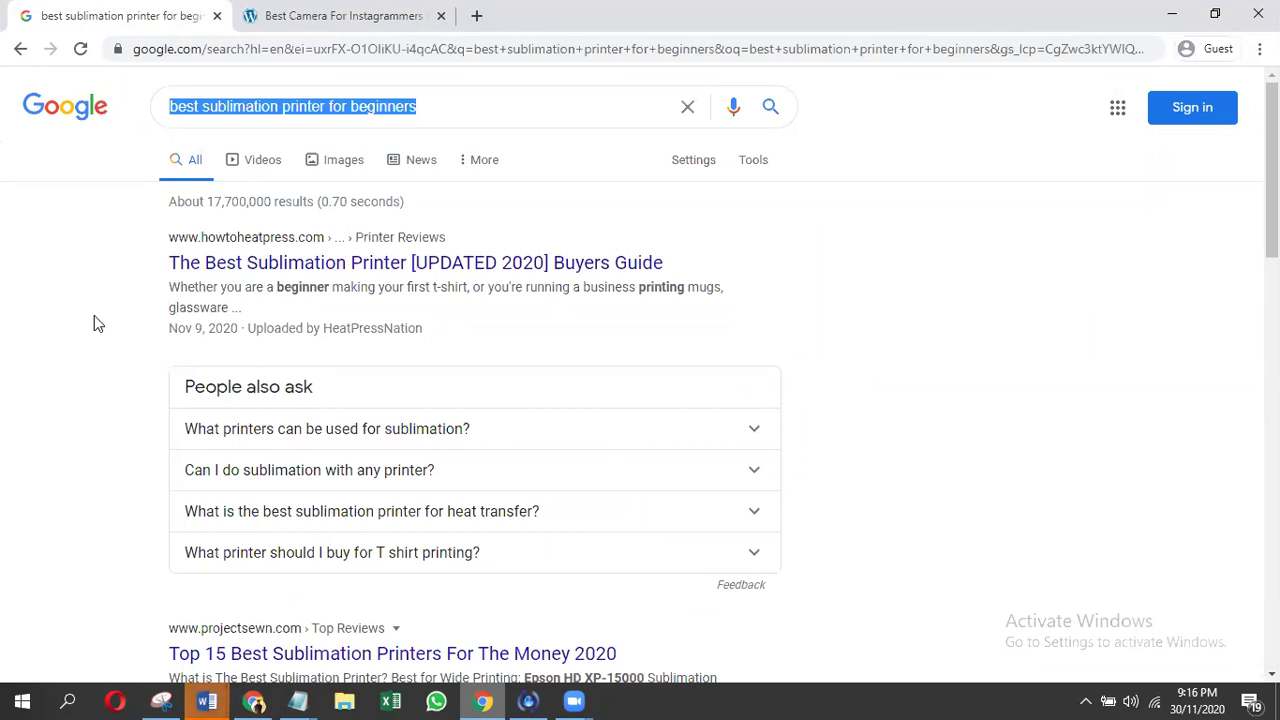
text(best  consumer repor)
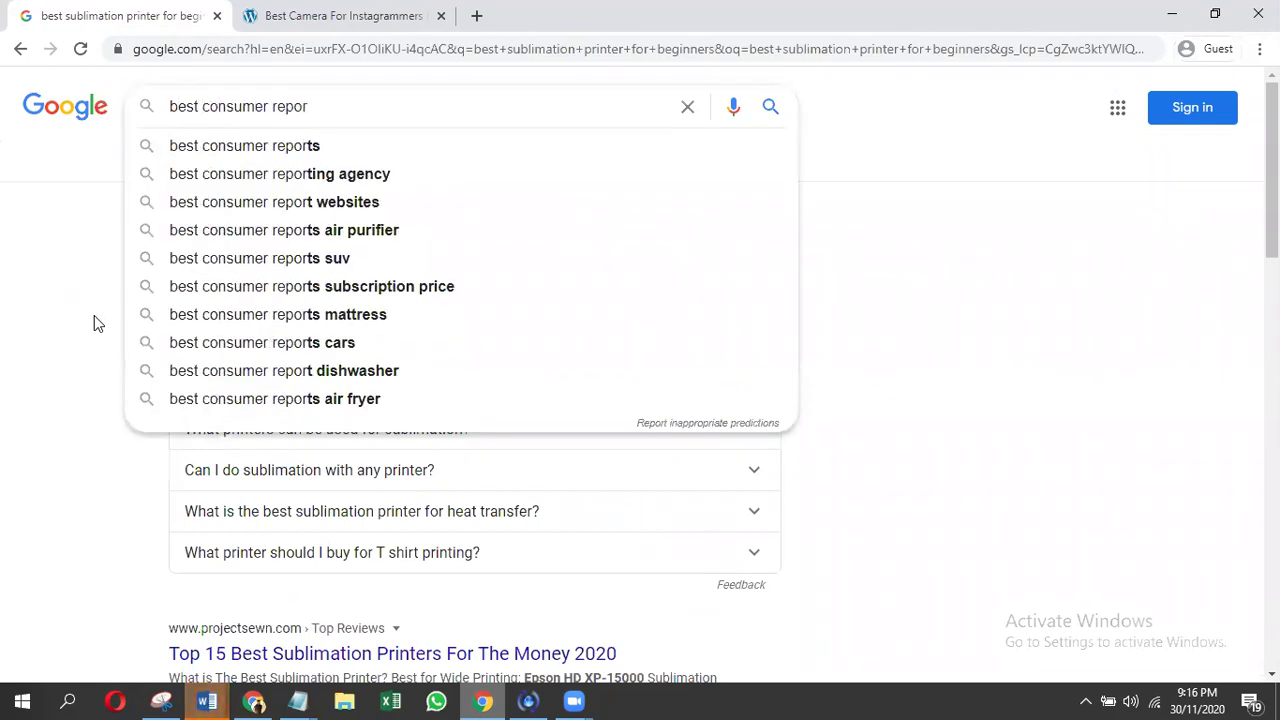
text(ts)
key(ctrl+Left)
key(ctrl+Left)
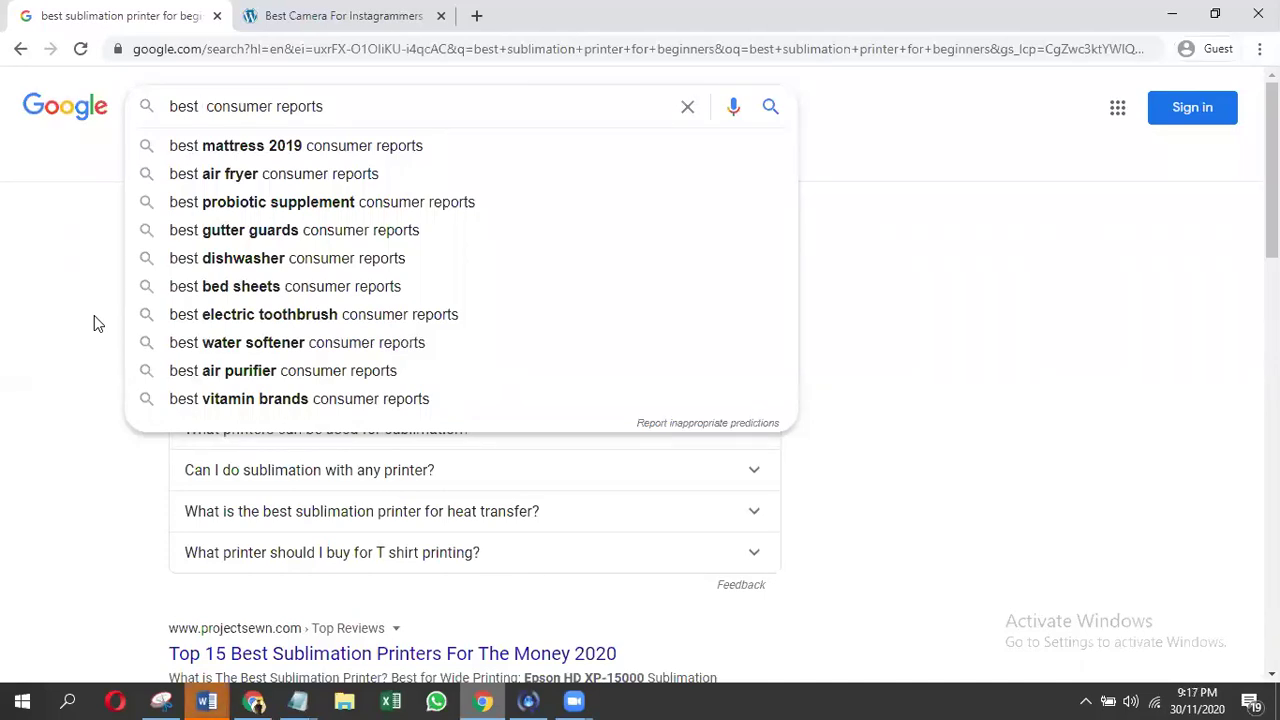
key(Down)
key(Down)
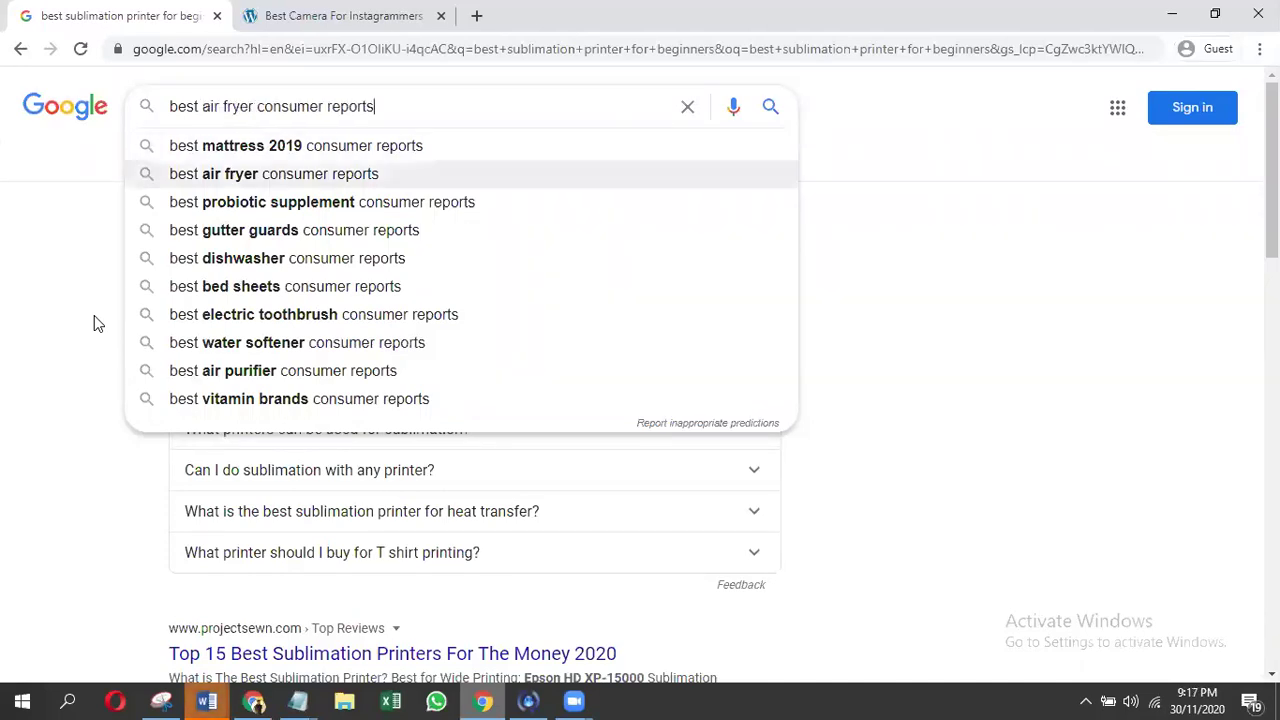
key(Down)
key(Up)
key(ctrl+a)
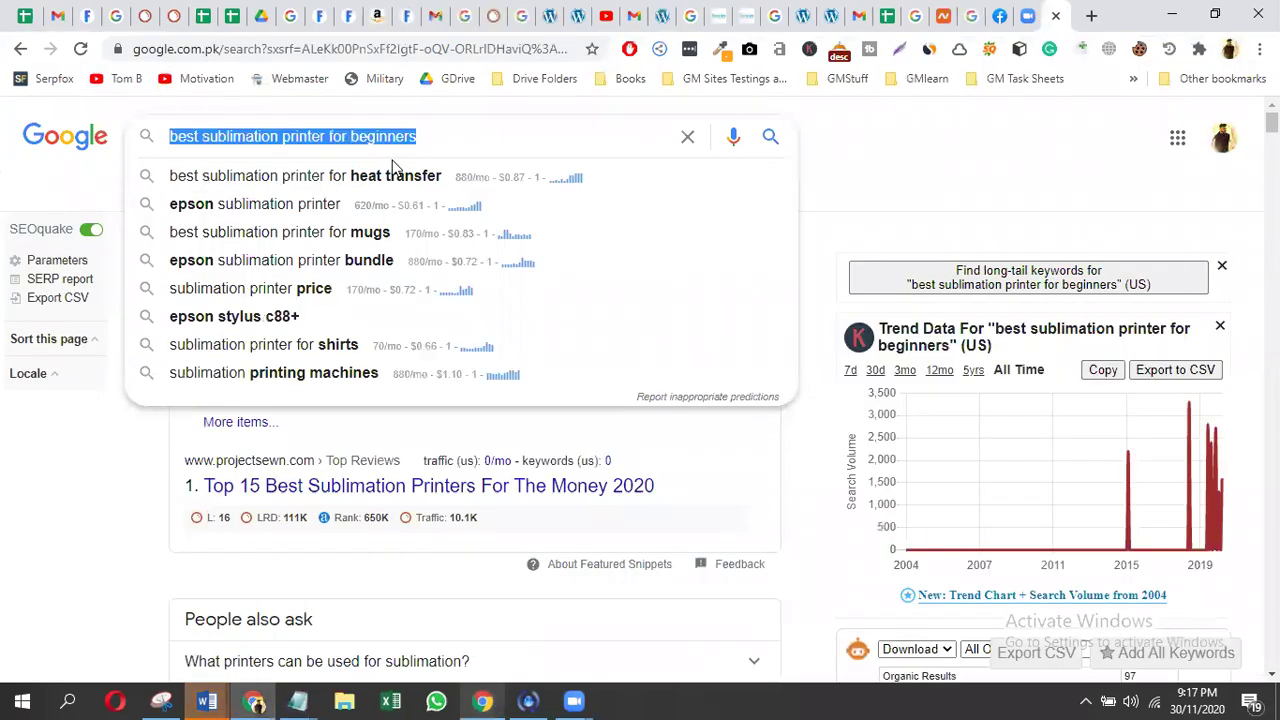
- Change the query to "best a consumer reports" to bring up suggestions for products starting with "a"
text(best air fryer consumer reports)
key(ctrl+Left)
key(ctrl+Left)
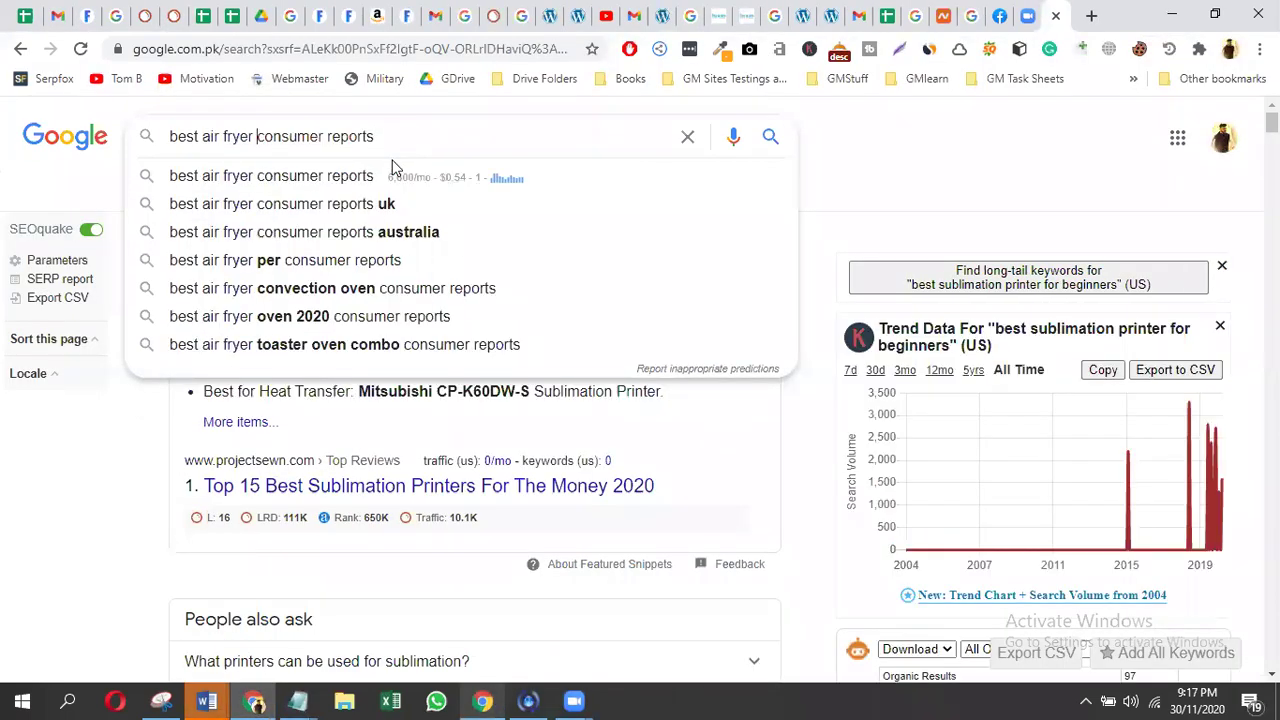
key(ctrl+BackSpace)
key(ctrl+BackSpace)
text(a)
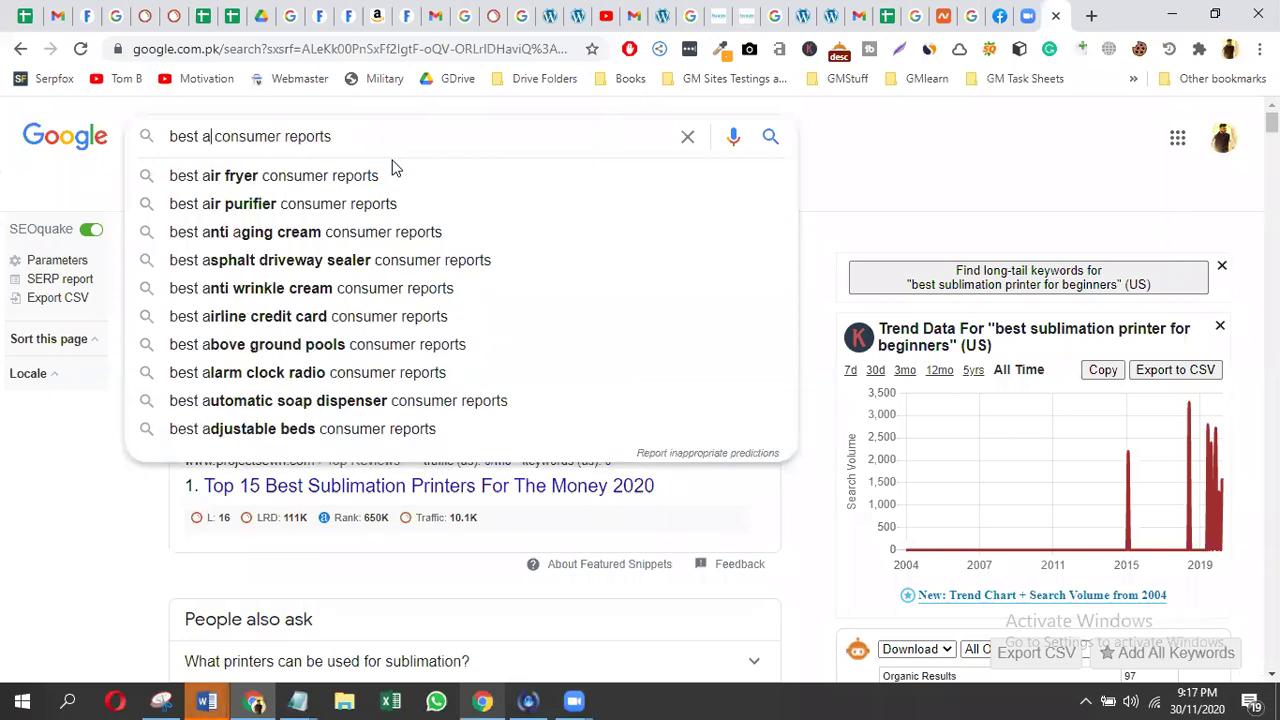
- Pick the suggestion "best above ground pools consumer reports" and copy the whole keyword
key(Down)
key(Down)
key(Down)
key(Down)
key(Down)
key(Down)
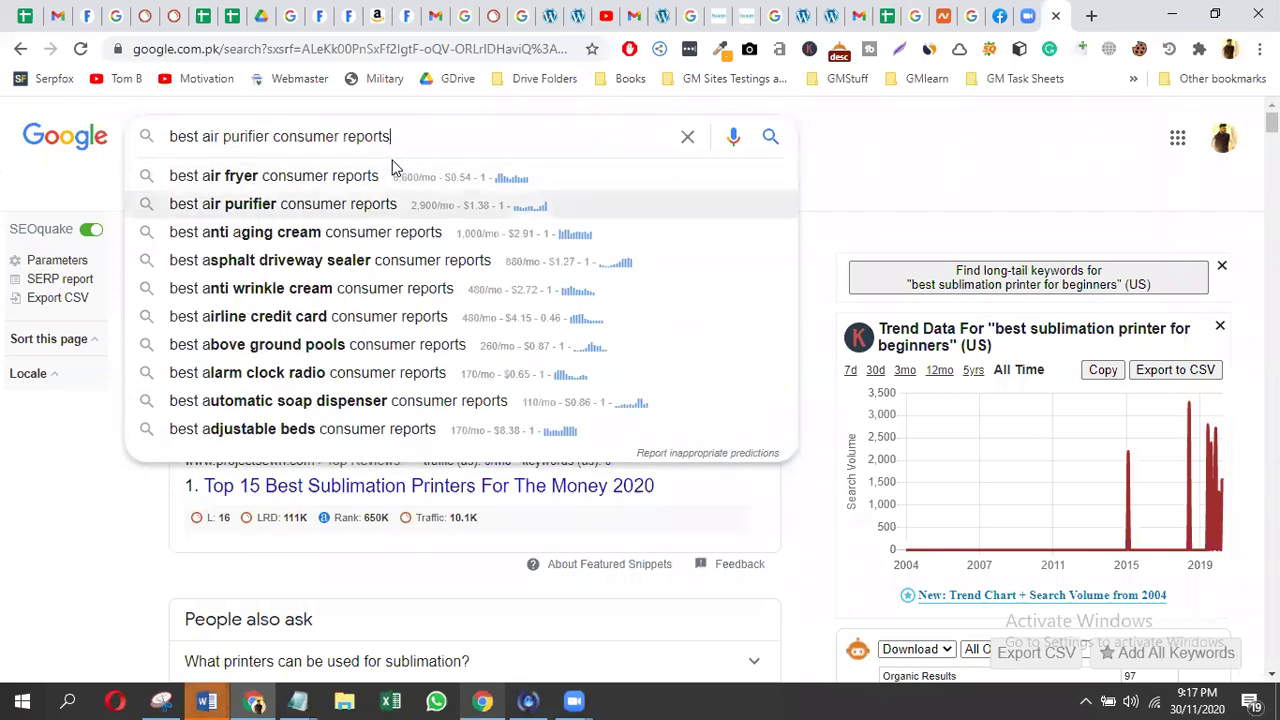
key(Down)
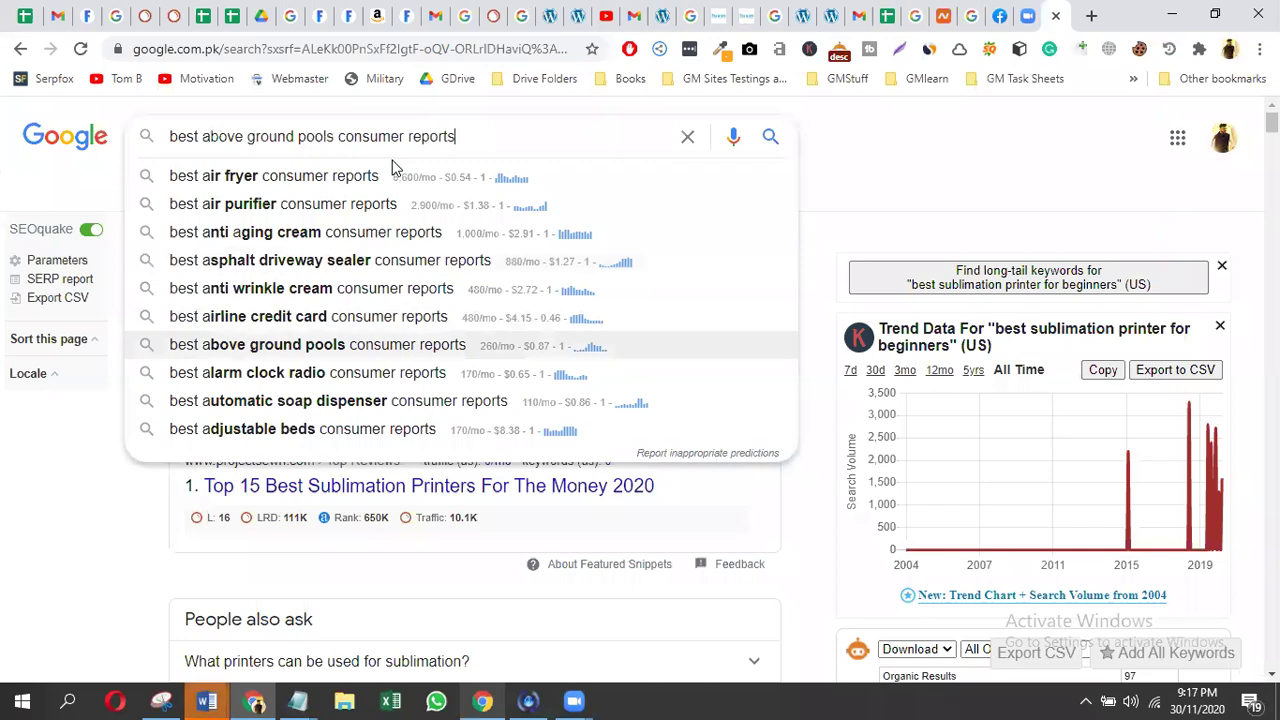
key(ctrl+a)
key(ctrl+c)
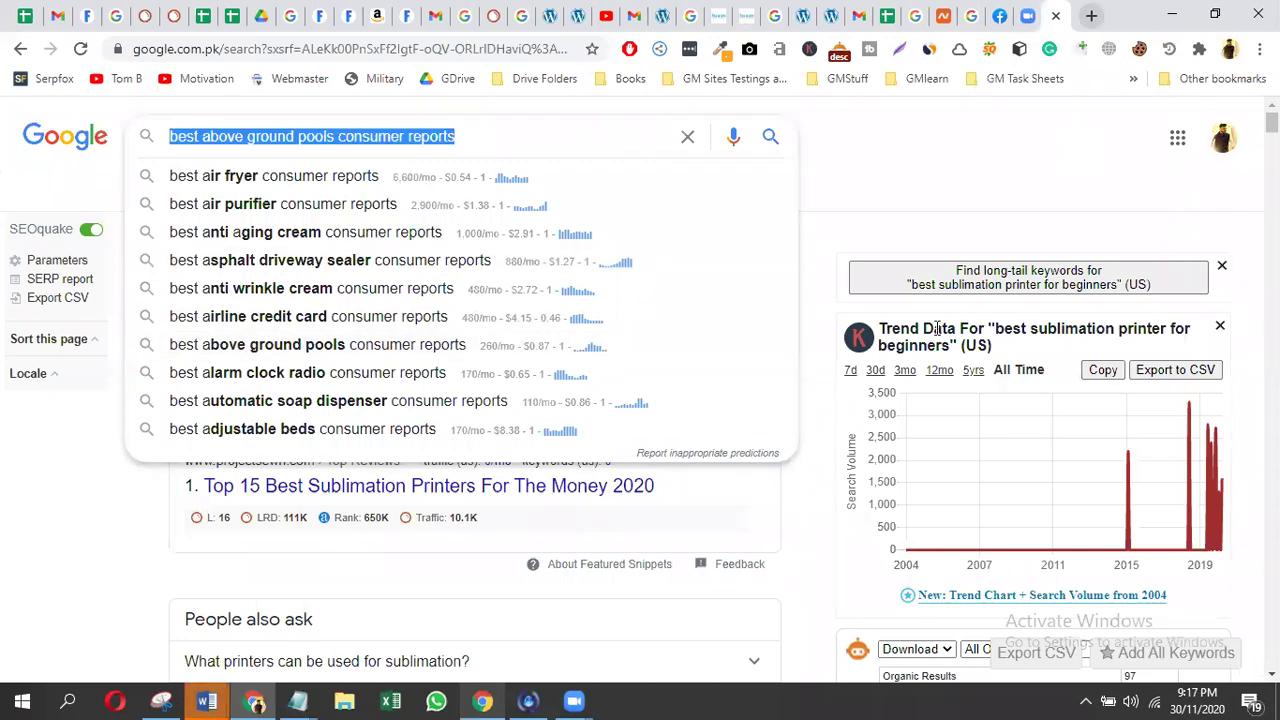
- Search "allintitle:best above ground pools consumer reports" in the guest window
click(483, 700)
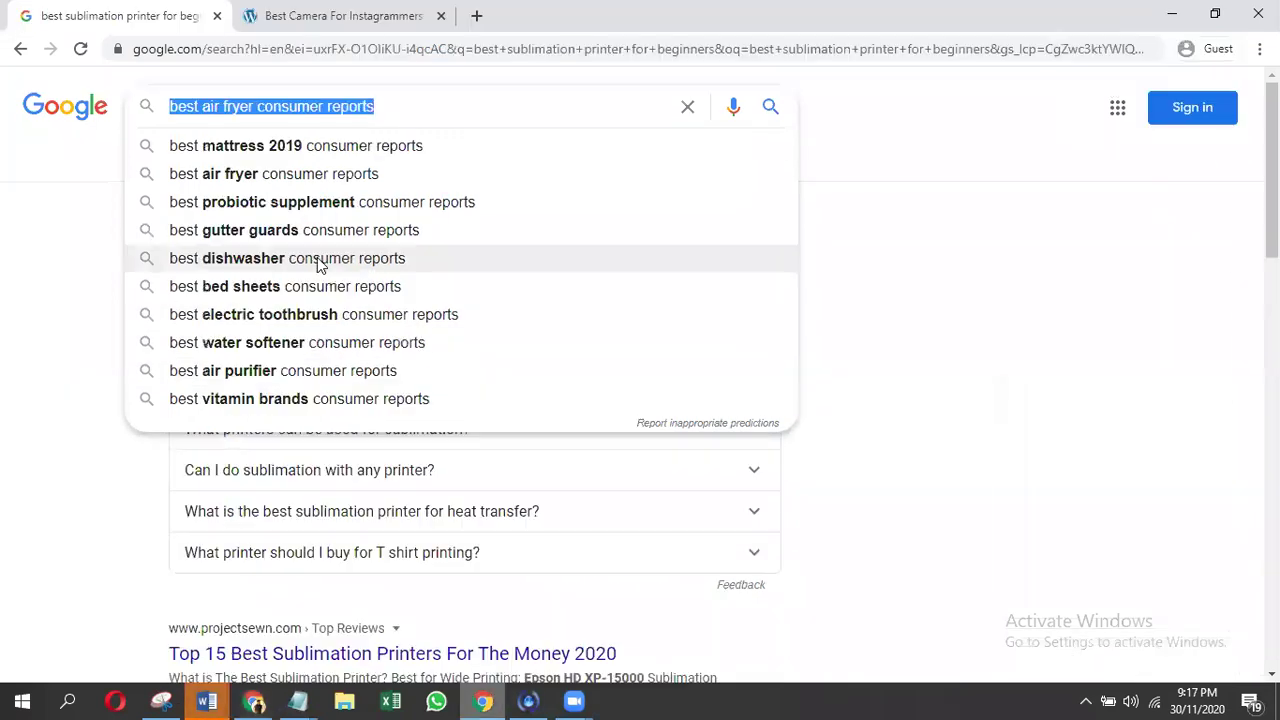
text(allintitle:)
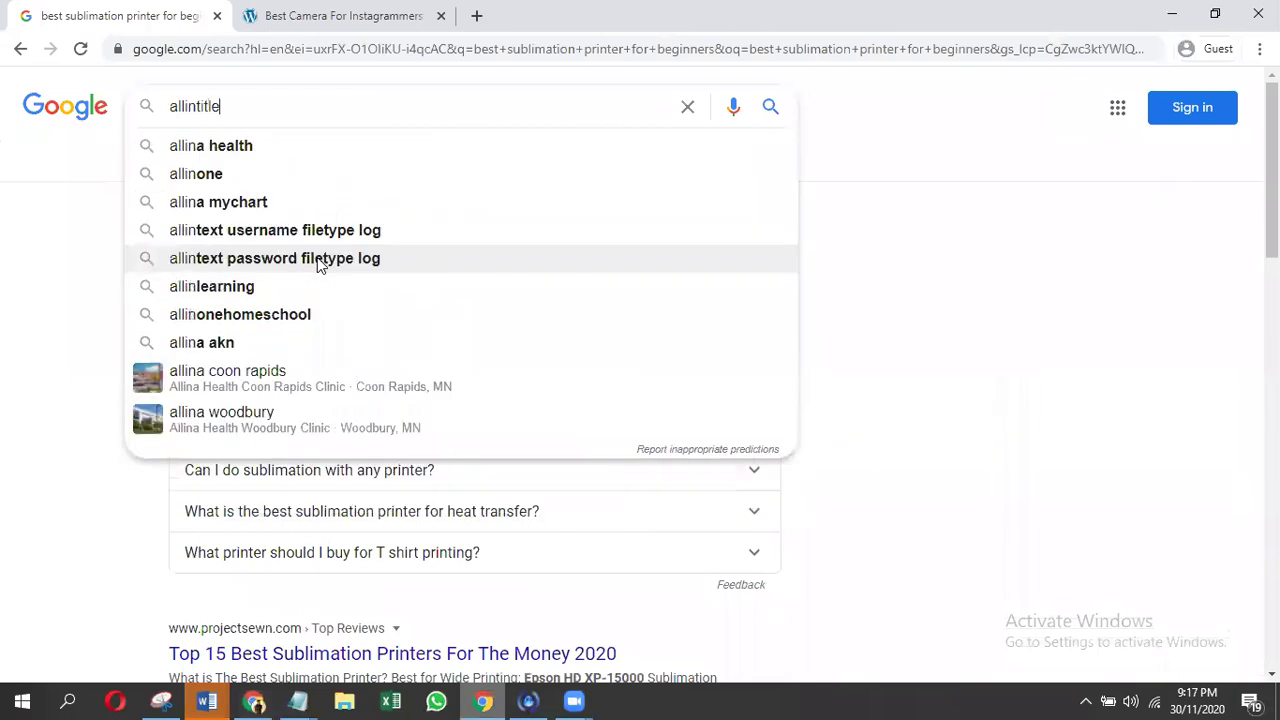
key(ctrl+v)
key(Return)
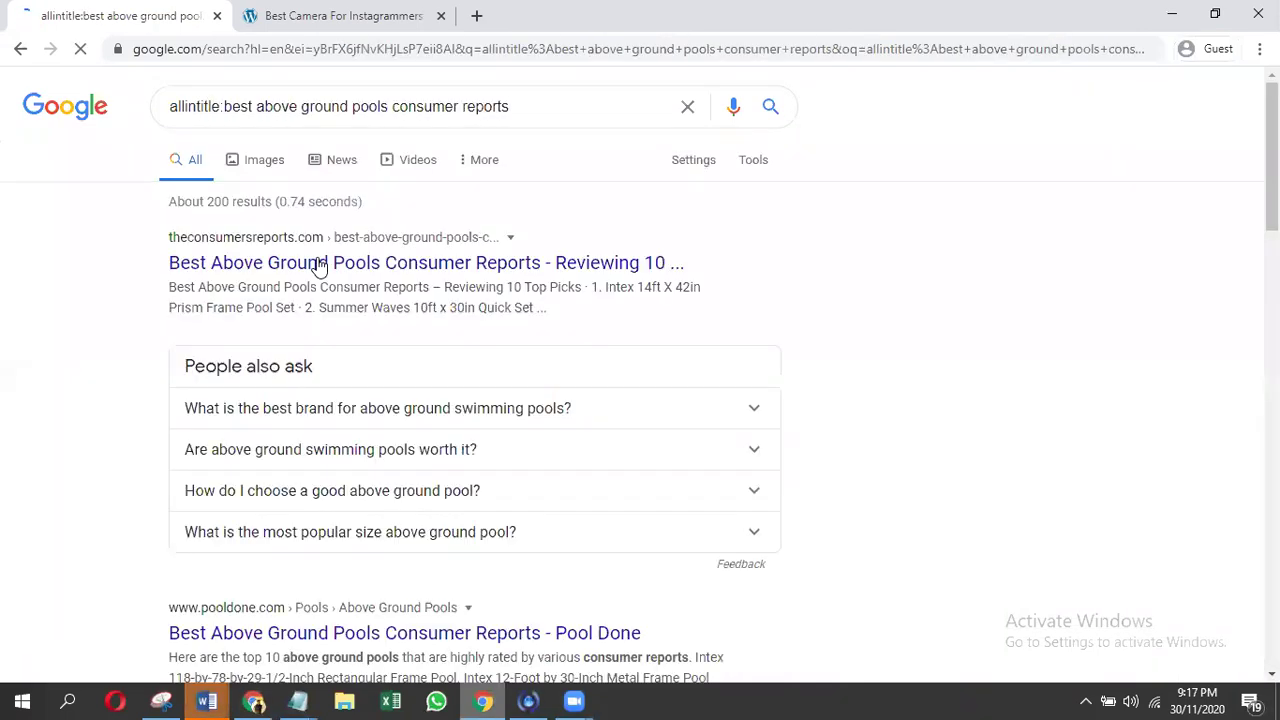
- Take the suggestion "best automatic soap dispenser consumer reports" from the other window and search it with the allintitle operator in the guest window
key(alt+Tab)
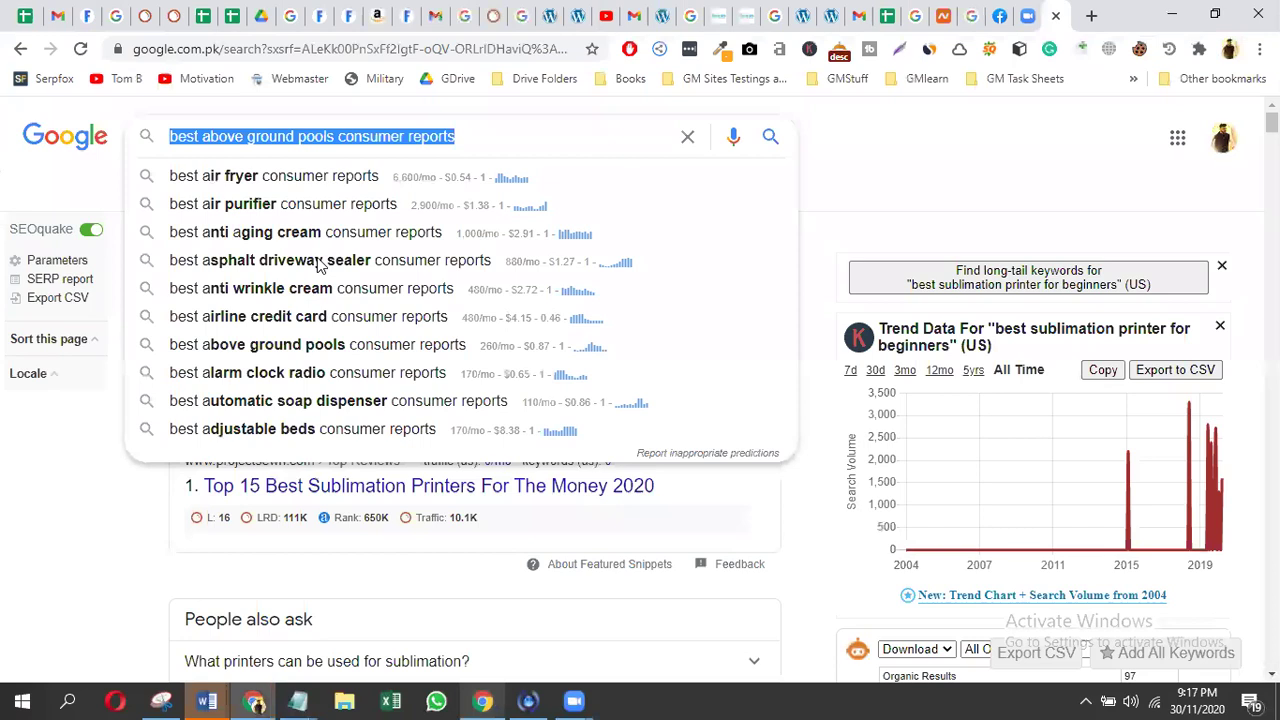
key(Up)
key(Up)
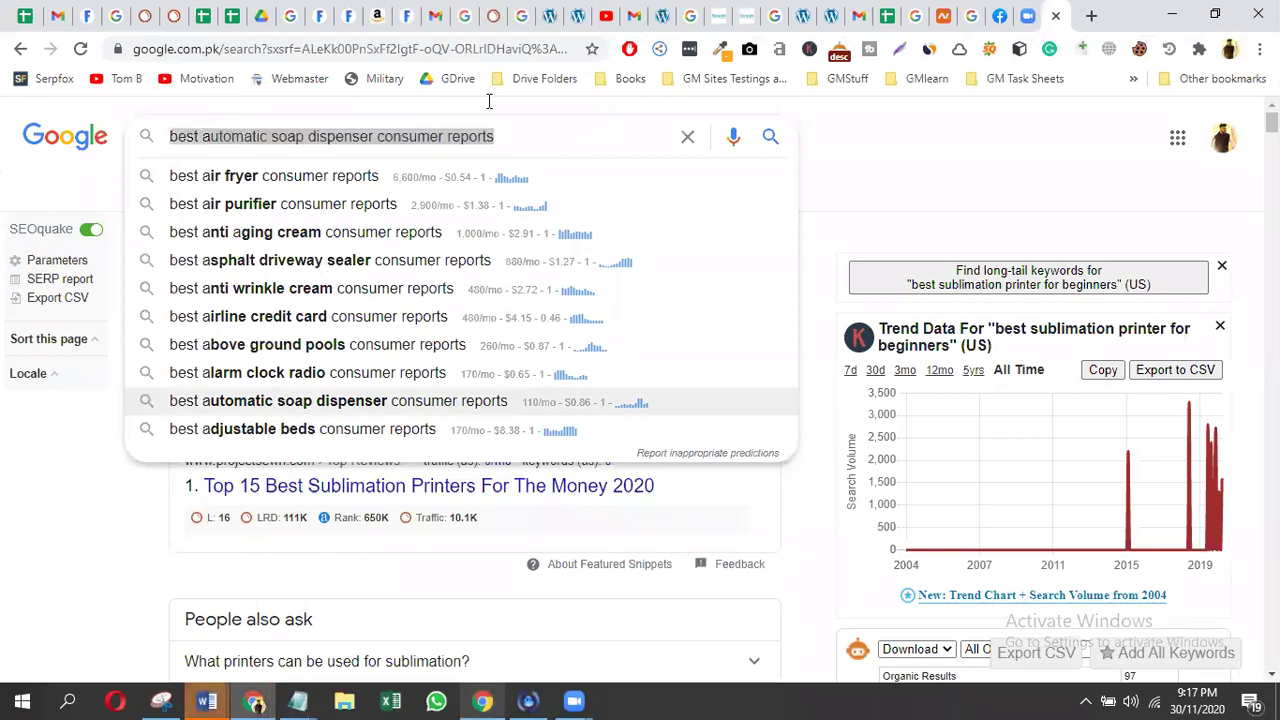
key(alt+Tab)
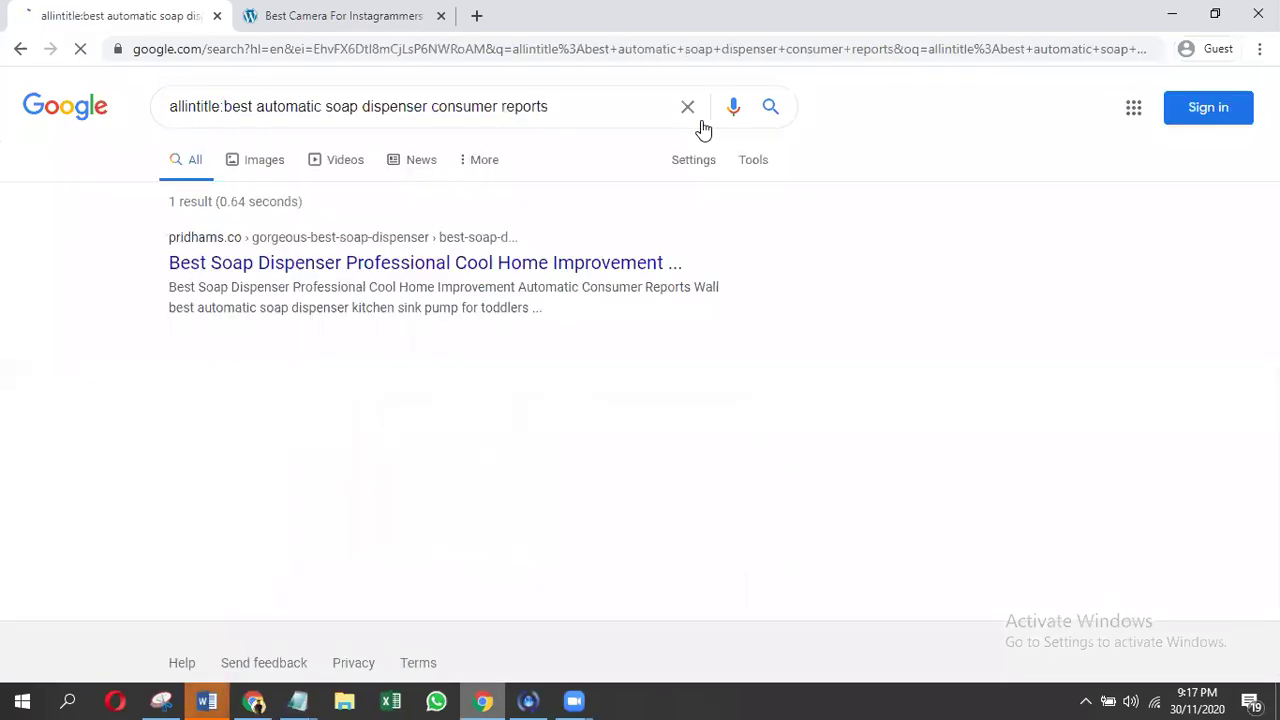
- Return to the main window, change the query to "best a techradar" and view the suggestions for the letter "a"
key(alt+Tab)
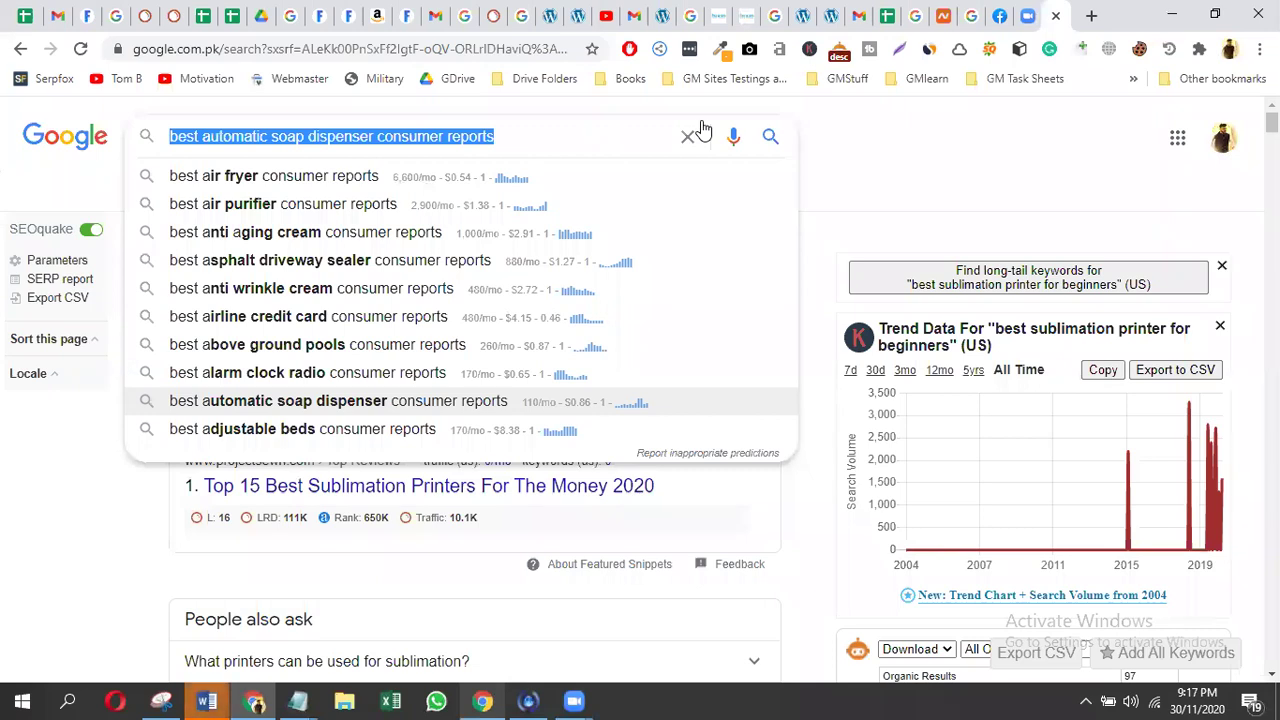
key(Down)
key(Down)
key(Down)
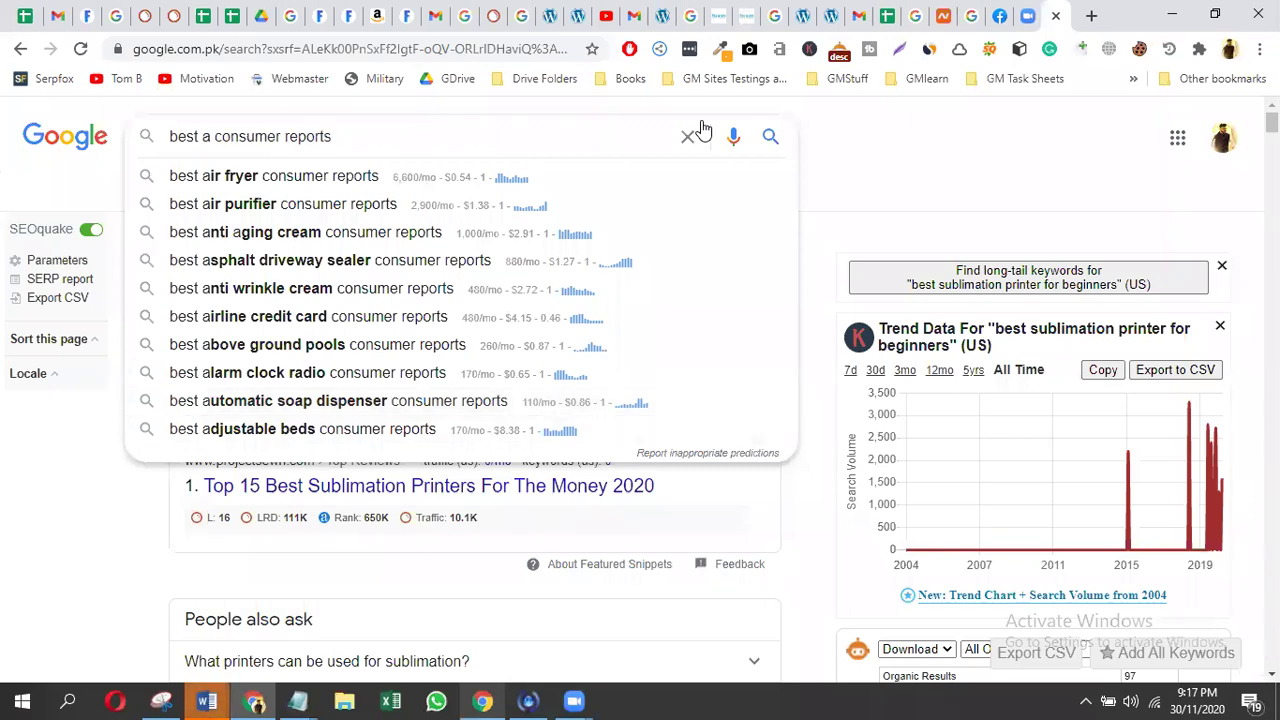
key(ctrl+shift+Left)
key(ctrl+shift+Left)
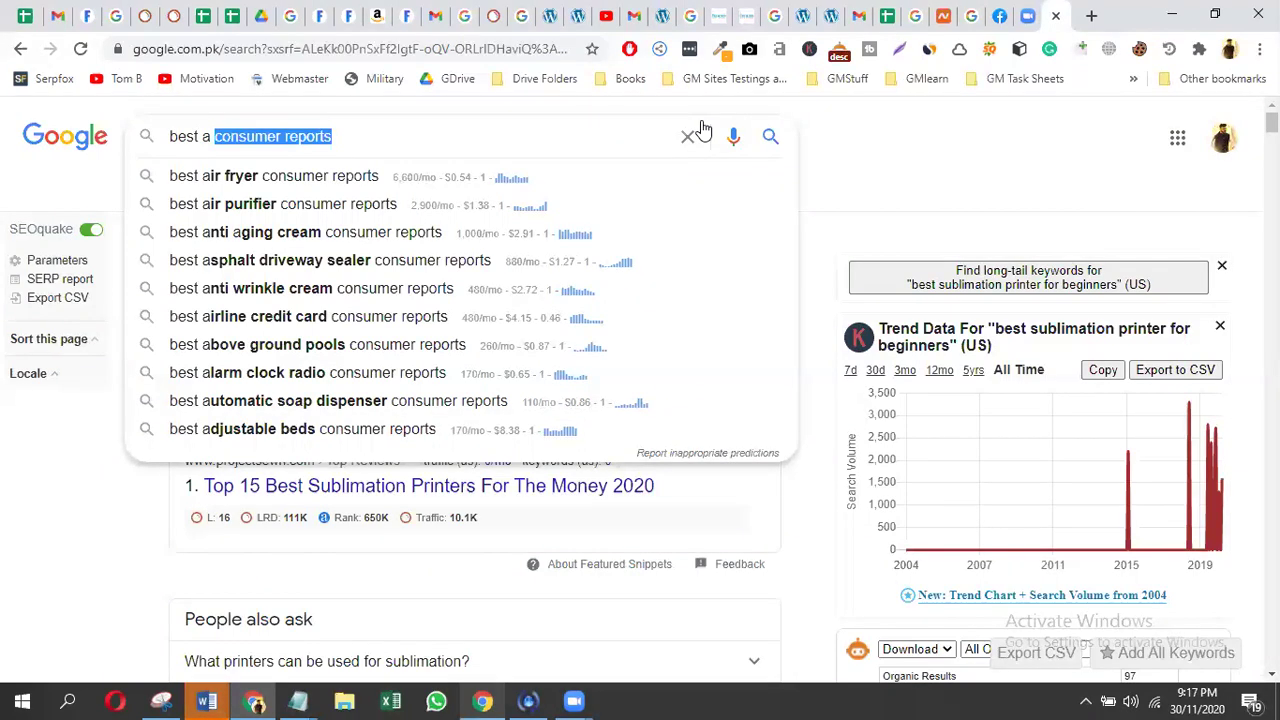
text(techradar)
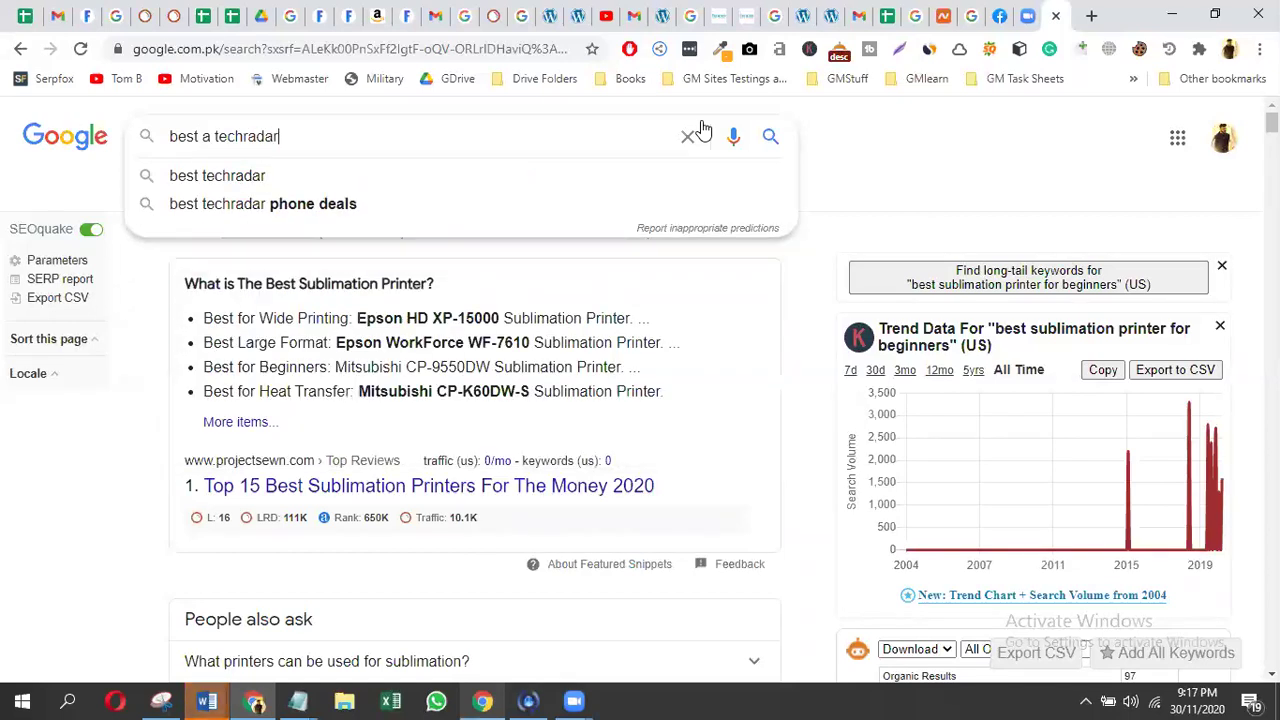
key(ctrl+Left)
key(Left)
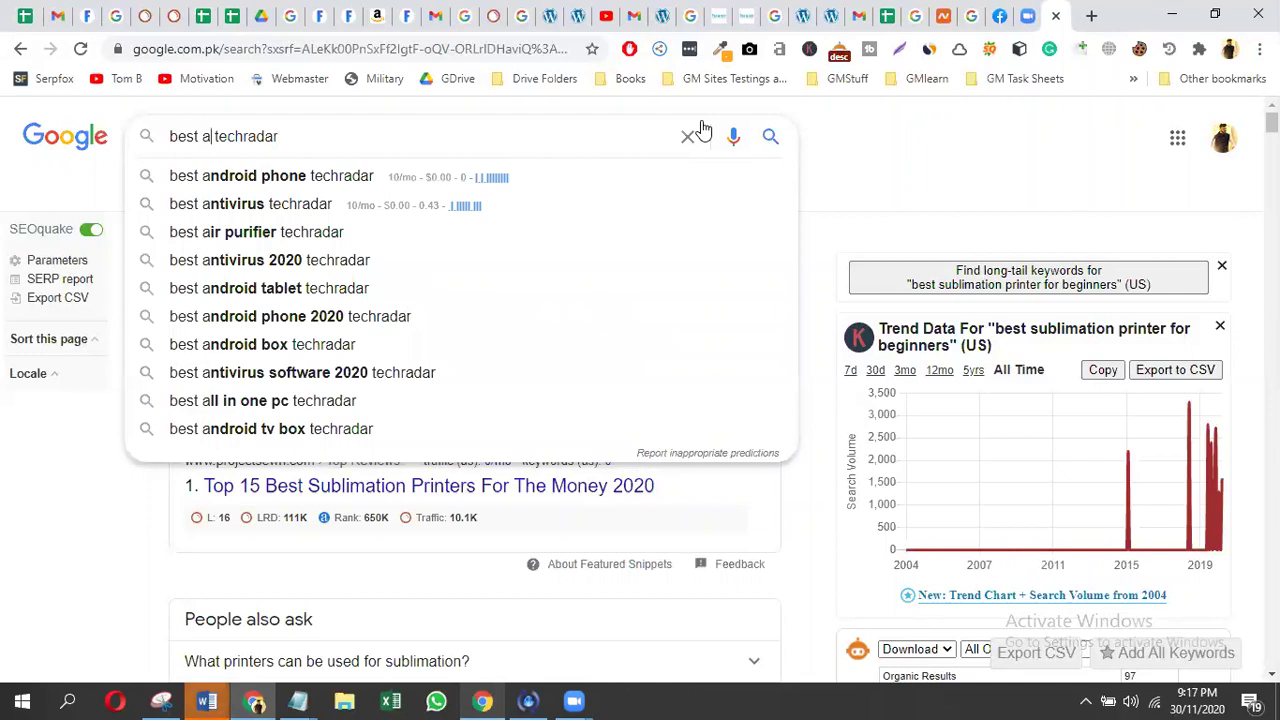
key(Right)
triple_click(465, 140)
click(880, 158)
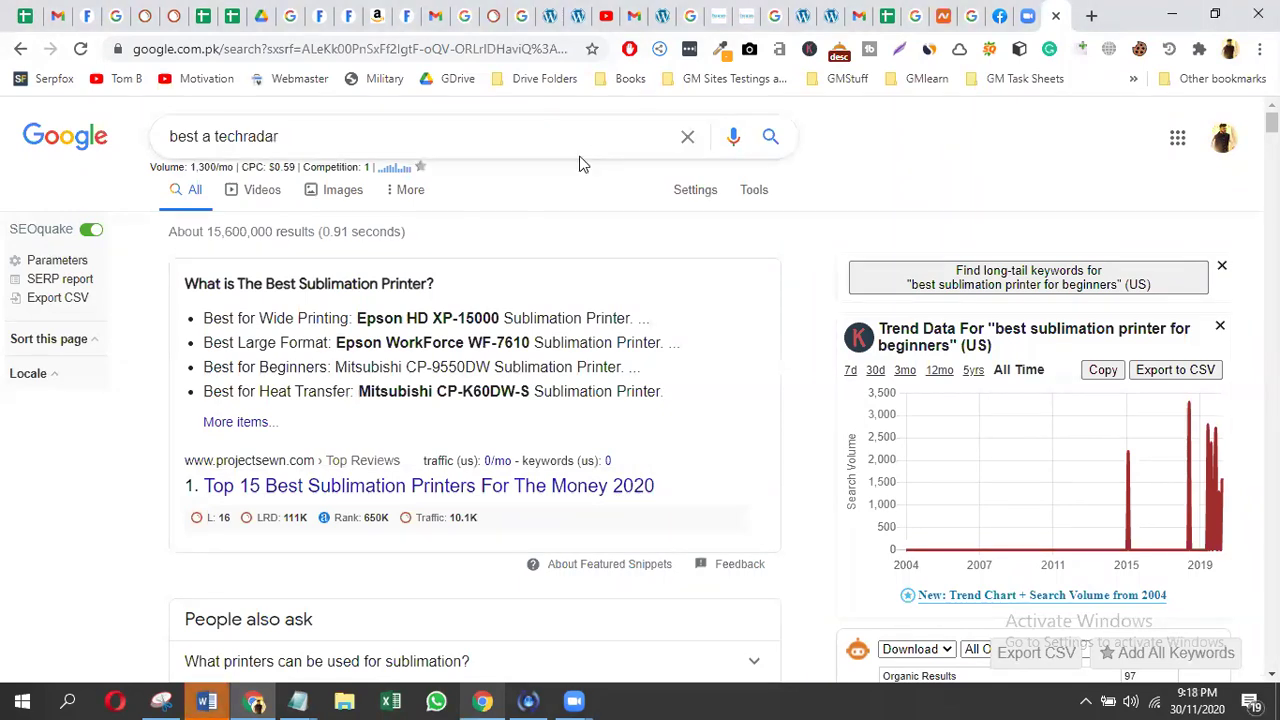
- Write the keyword modifiers "best, top,reviews,vs,great,cheap" in the search box, then clear it
drag(486, 136, 8, 228)
text(best )
text( top,)
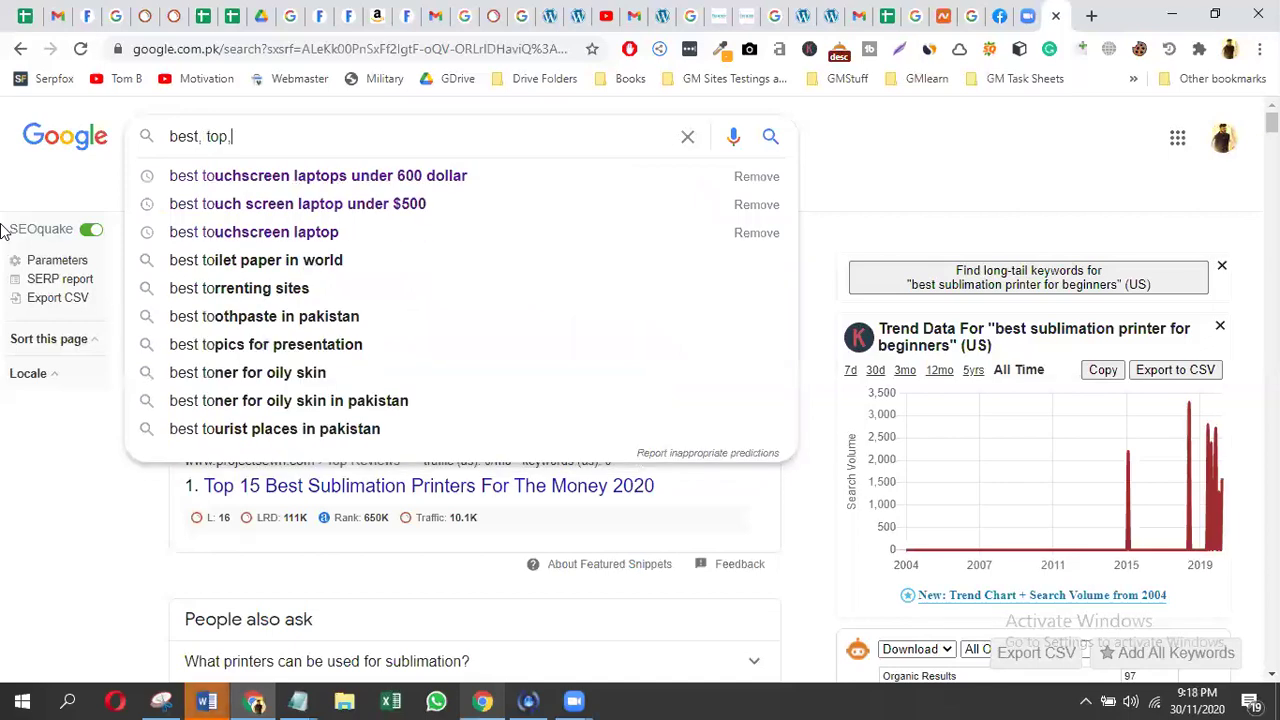
text(reviews,)
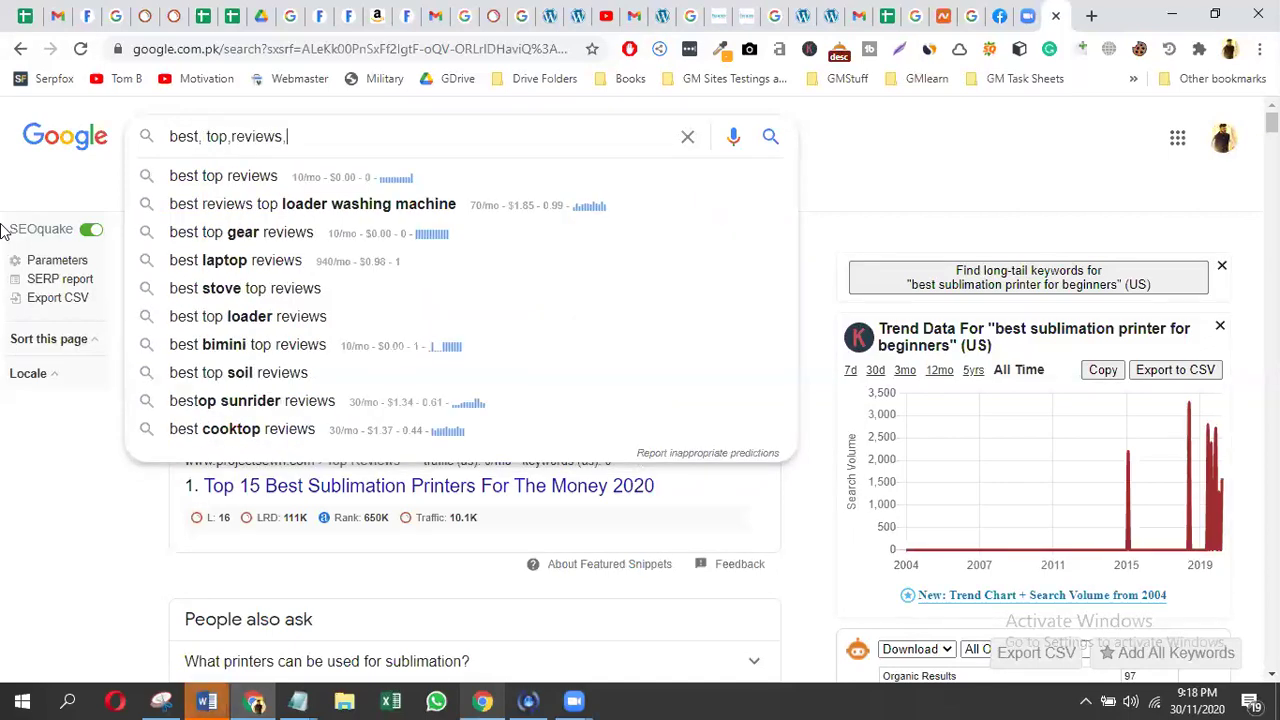
text(ve)
key(BackSpace)
text(s)
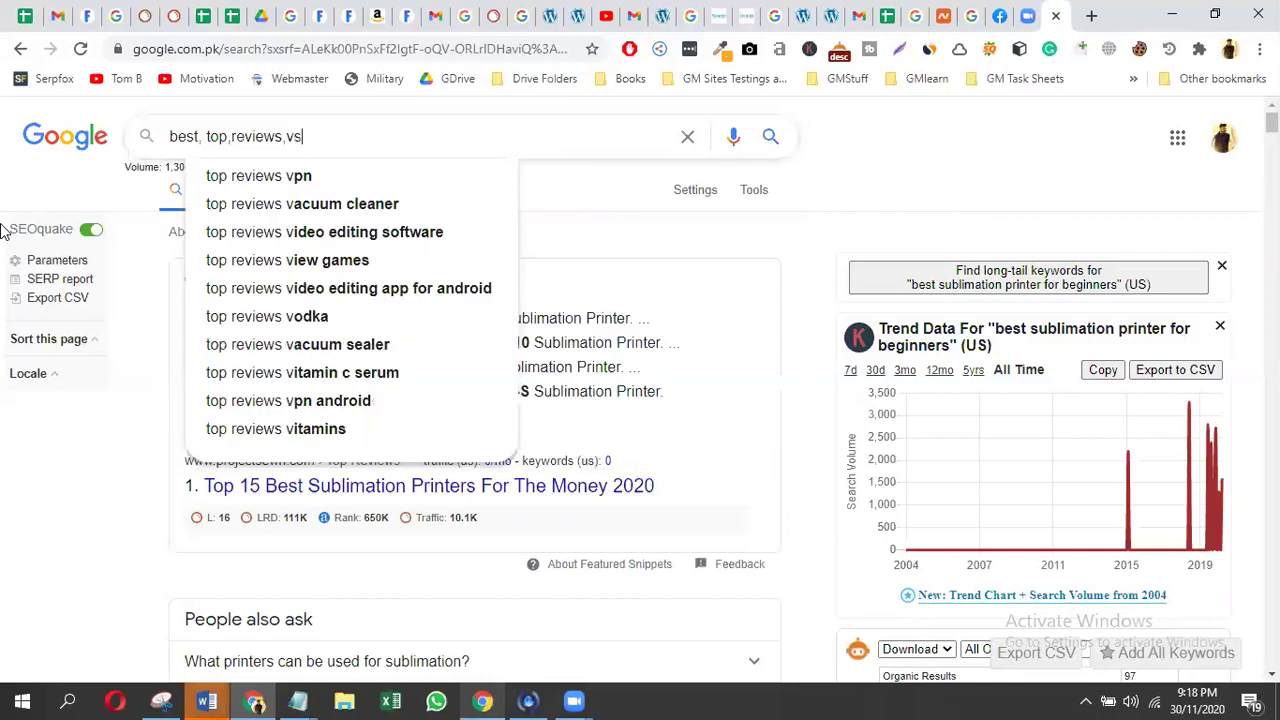
text(,)
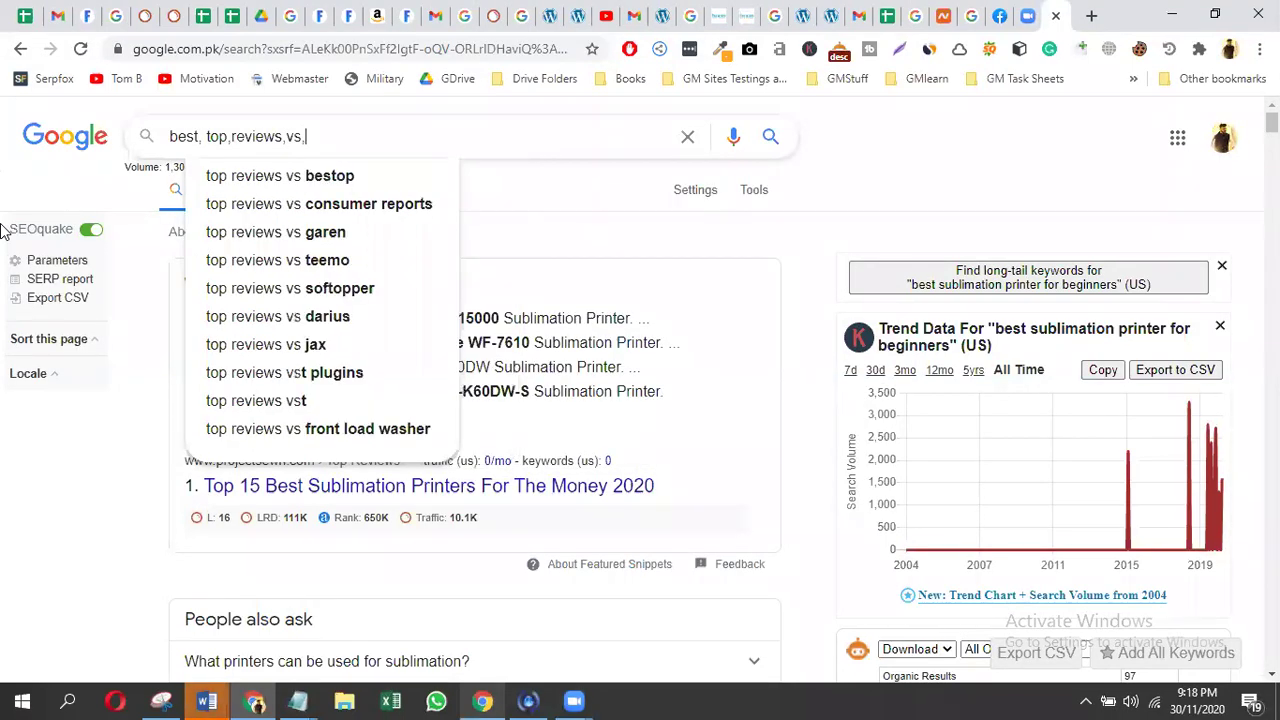
text(great,cheap)
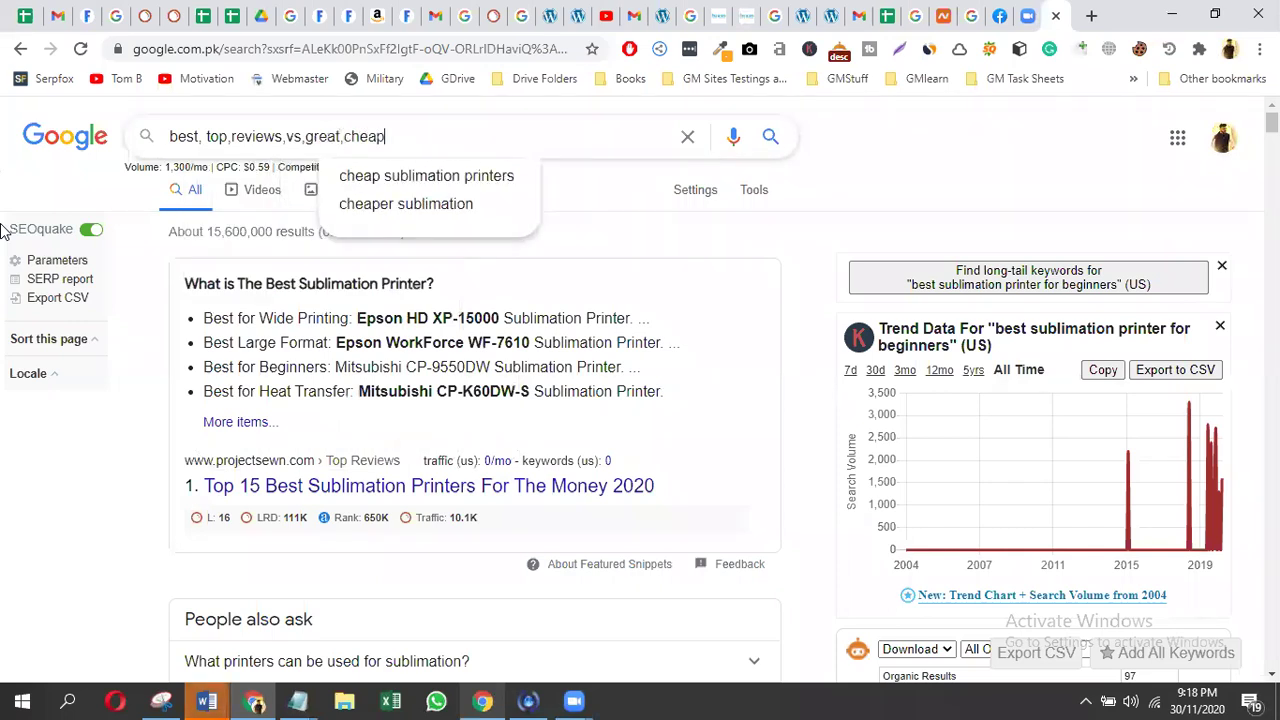
key(ctrl+a)
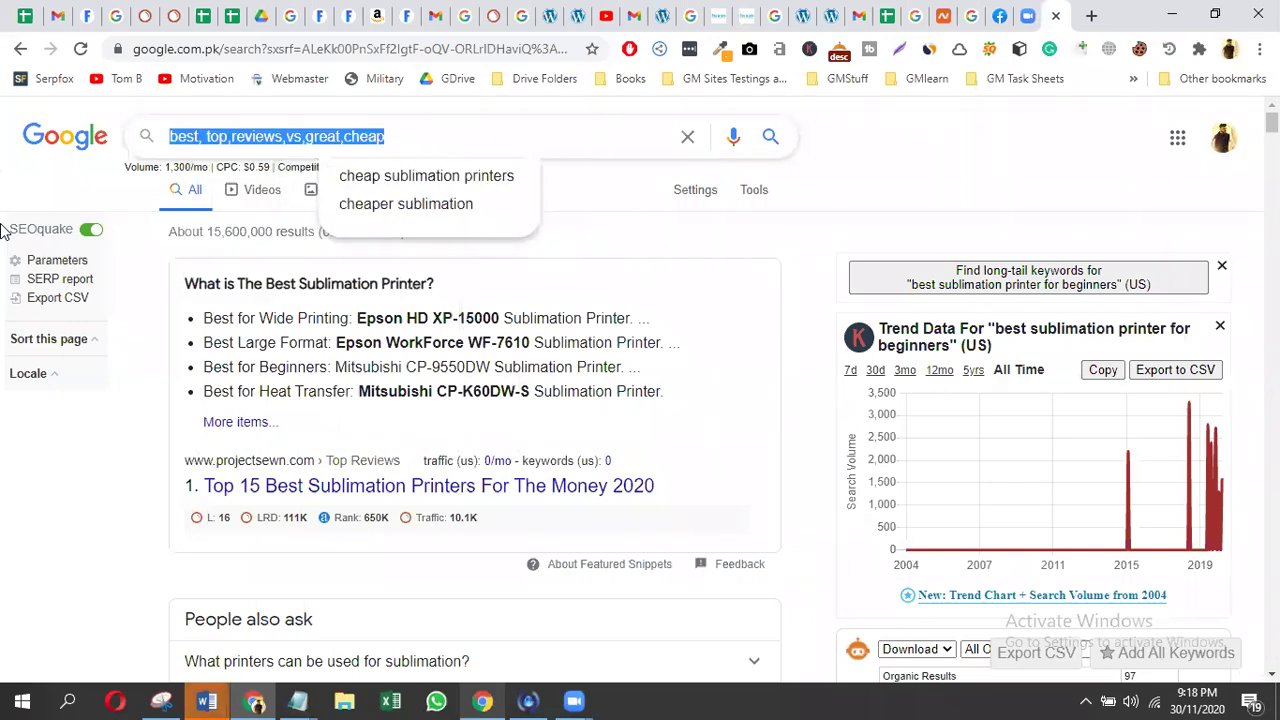
key(BackSpace)
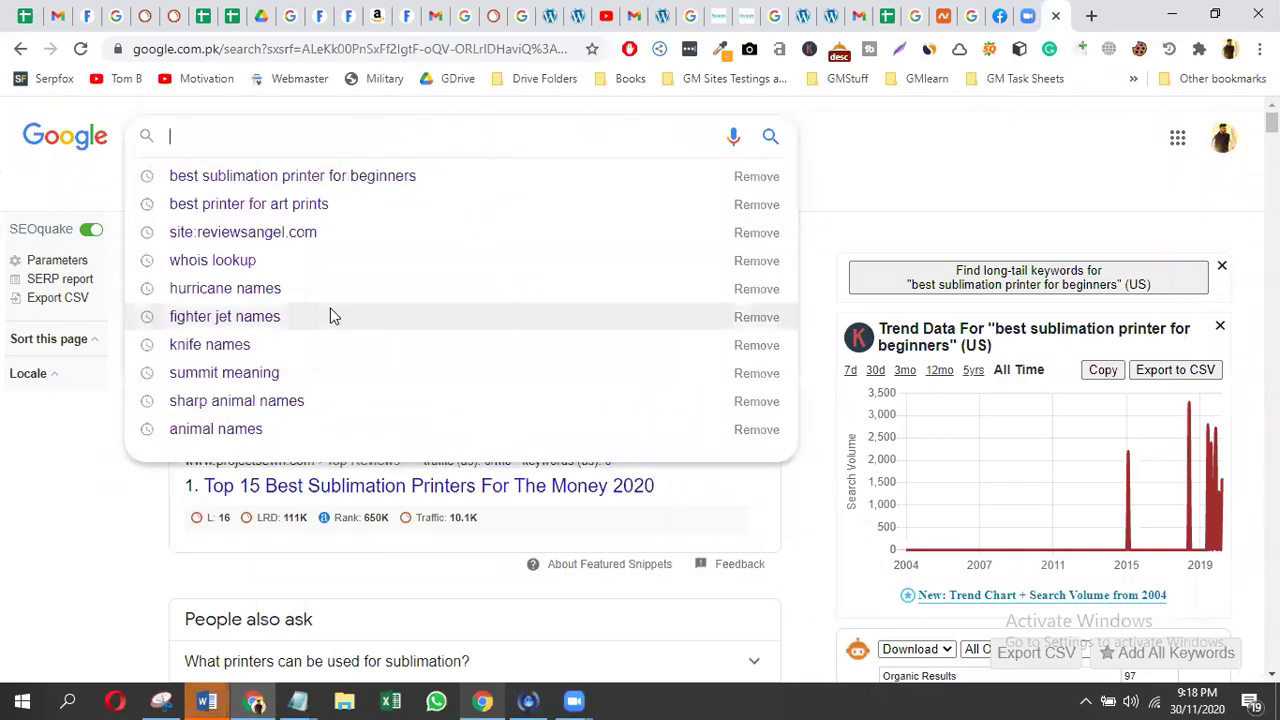
click(877, 237)
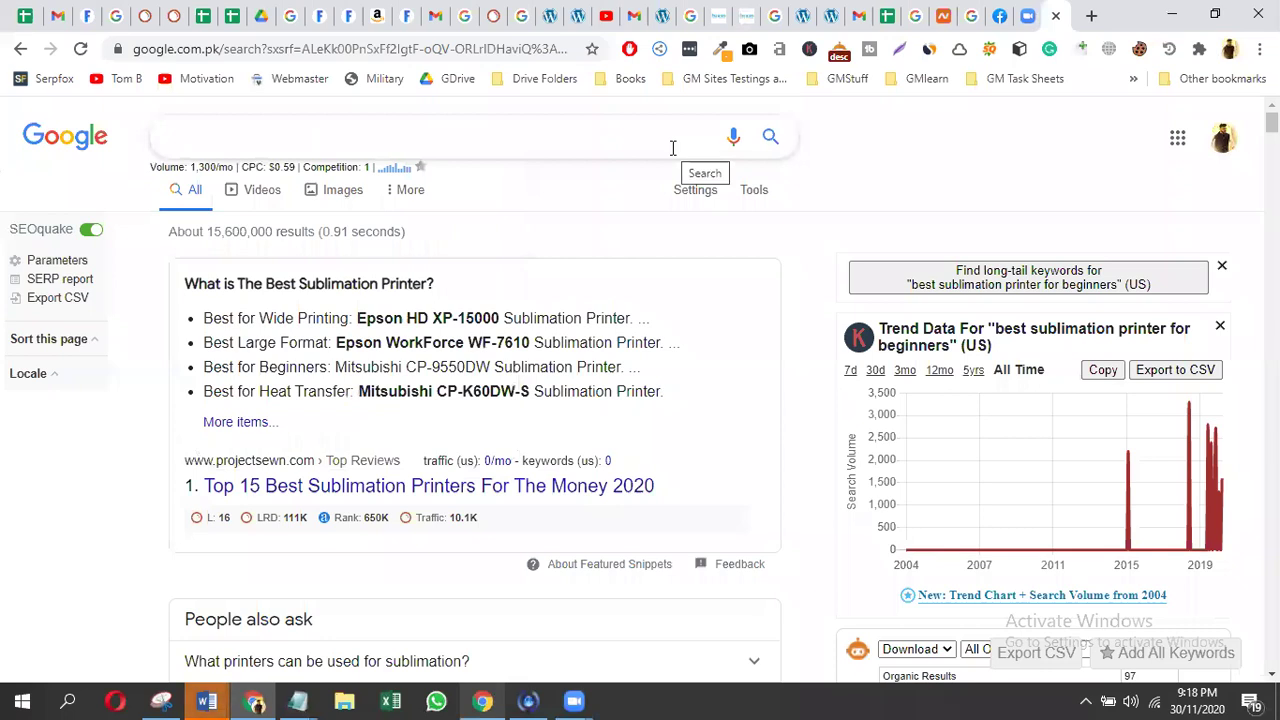
- Search for "best automatic soap dispenser consumer reports" in the main window and close the suggestions
click(535, 150)
text(best automatic soap dispenser consumer reports)
key(Return)
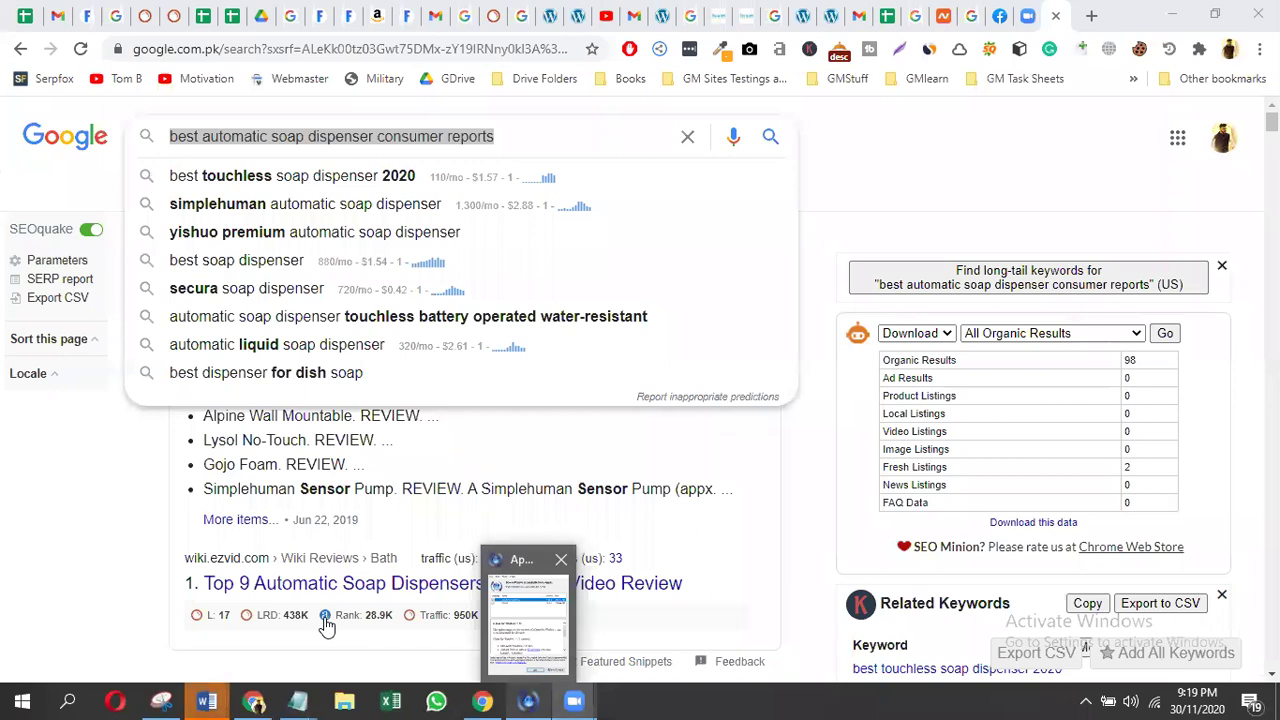
click(836, 233)
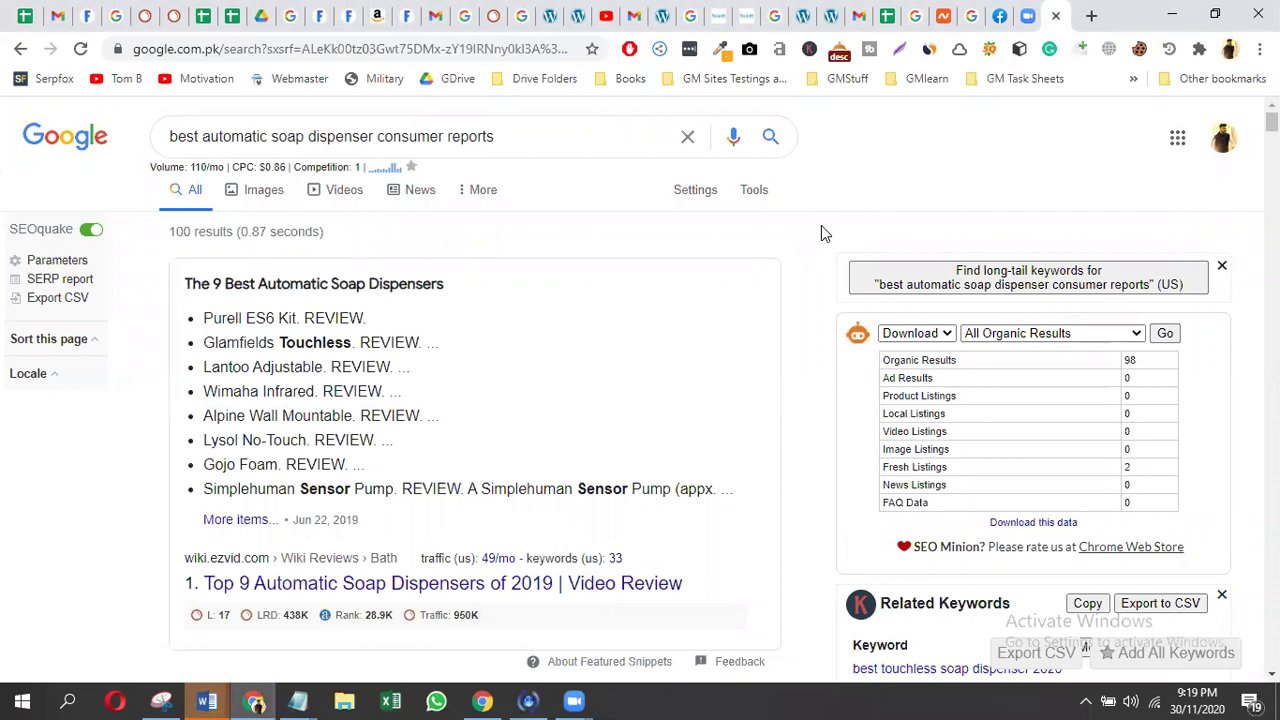
- Replace the query with "electric shaver" to view its suggestions and search volumes
drag(609, 145, 5, 258)
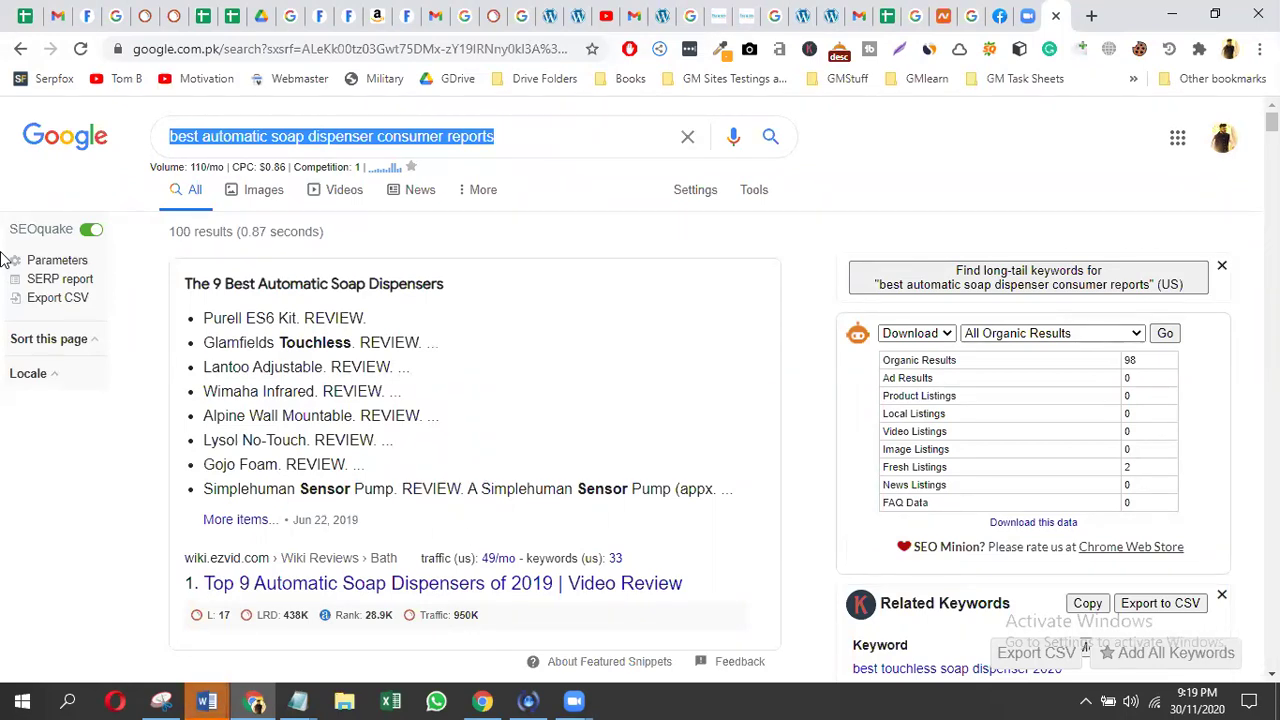
text(electric s)
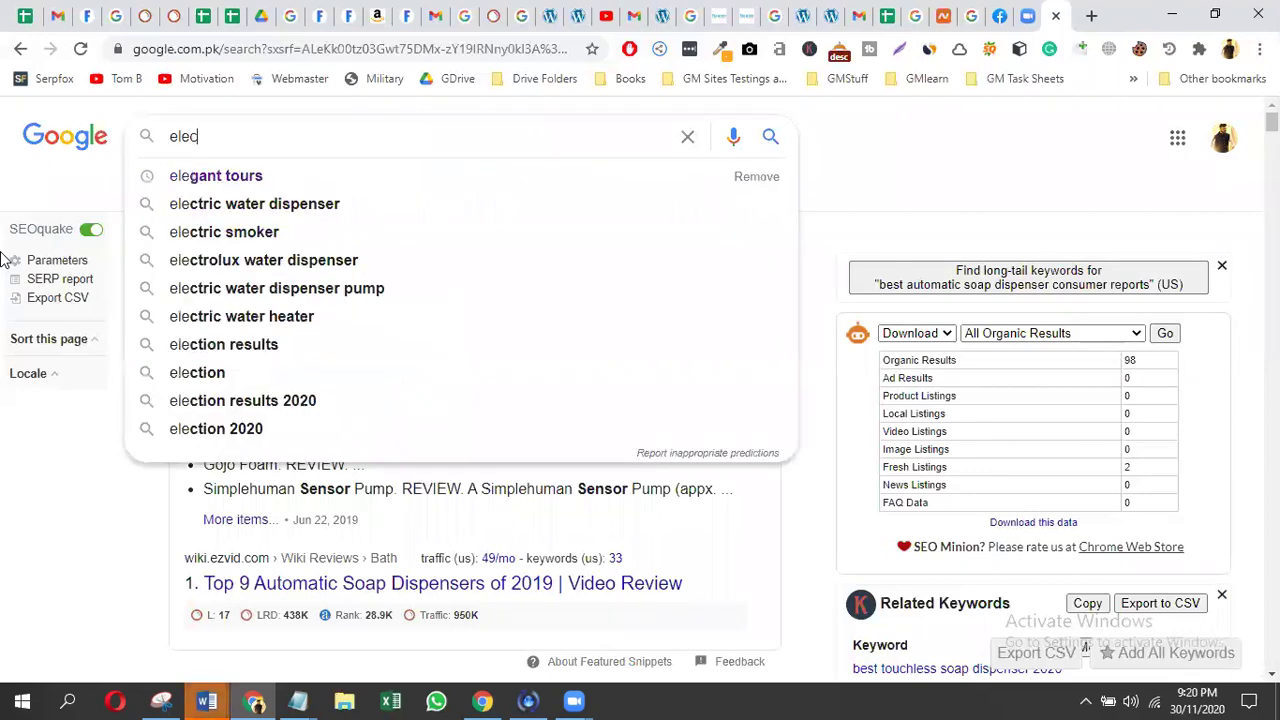
key(BackSpace)
text(s)
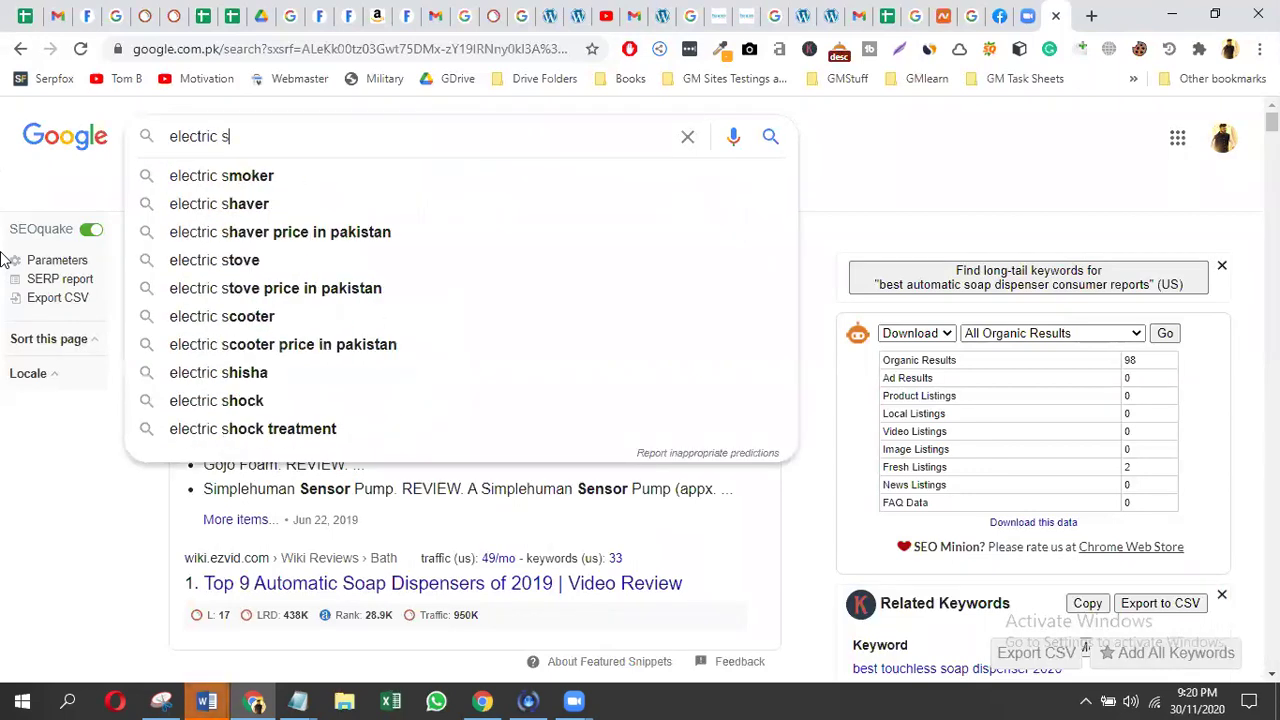
text(haver)
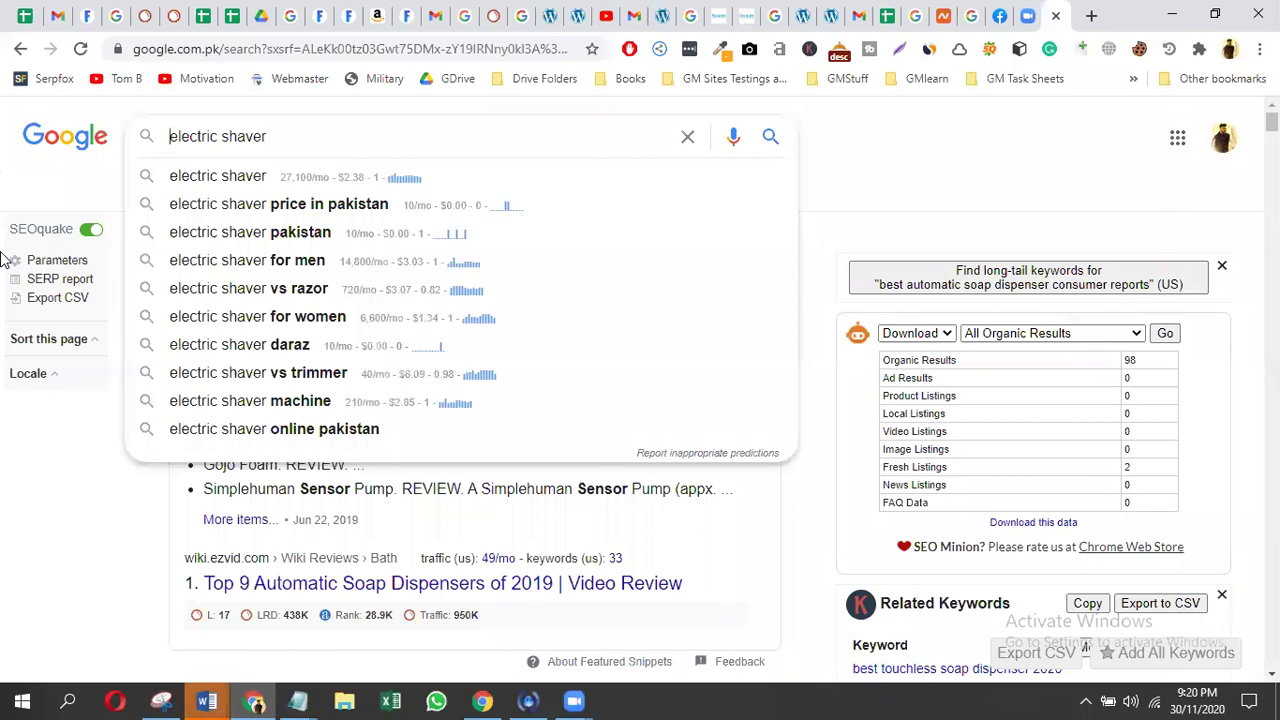
- Prefix "electric shaver" with "best", then with "cheapest", and highlight the suggestion "cheapest electric shaver" to compare search volumes
text(est)
key(ctrl+shift+Left)
text(cheap)
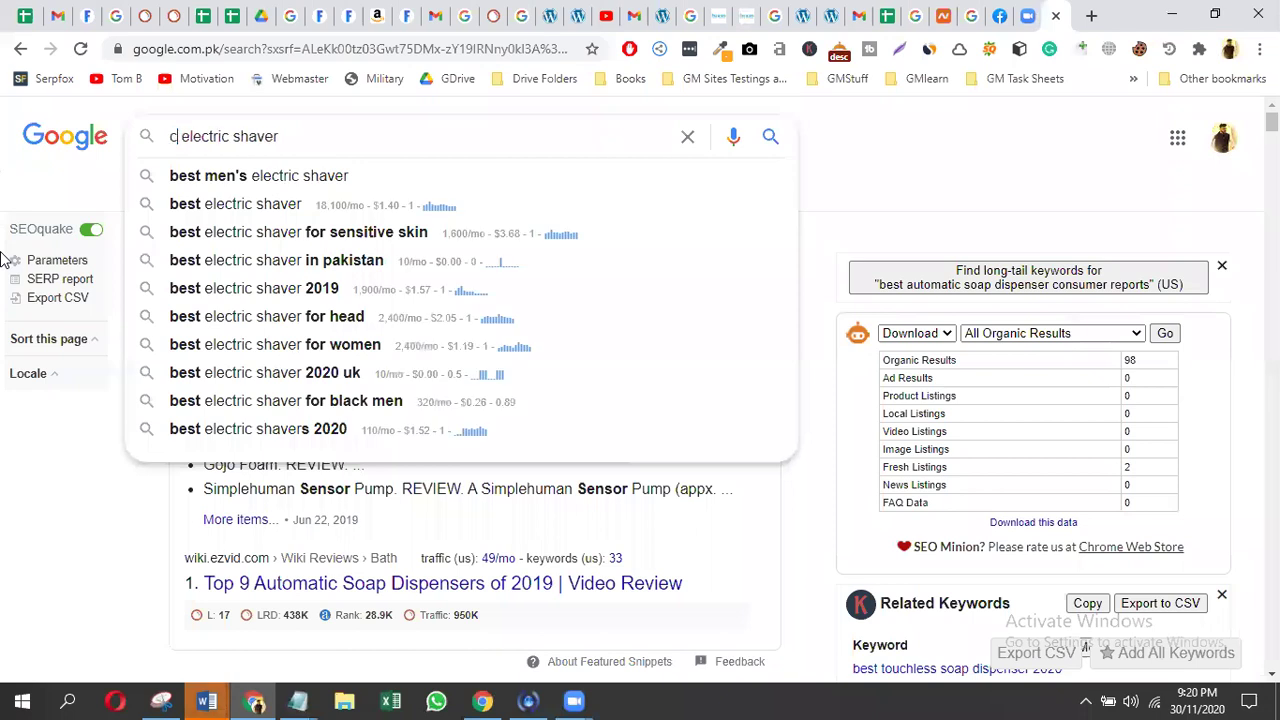
key(ctrl+shift+Left)
key(BackSpace)
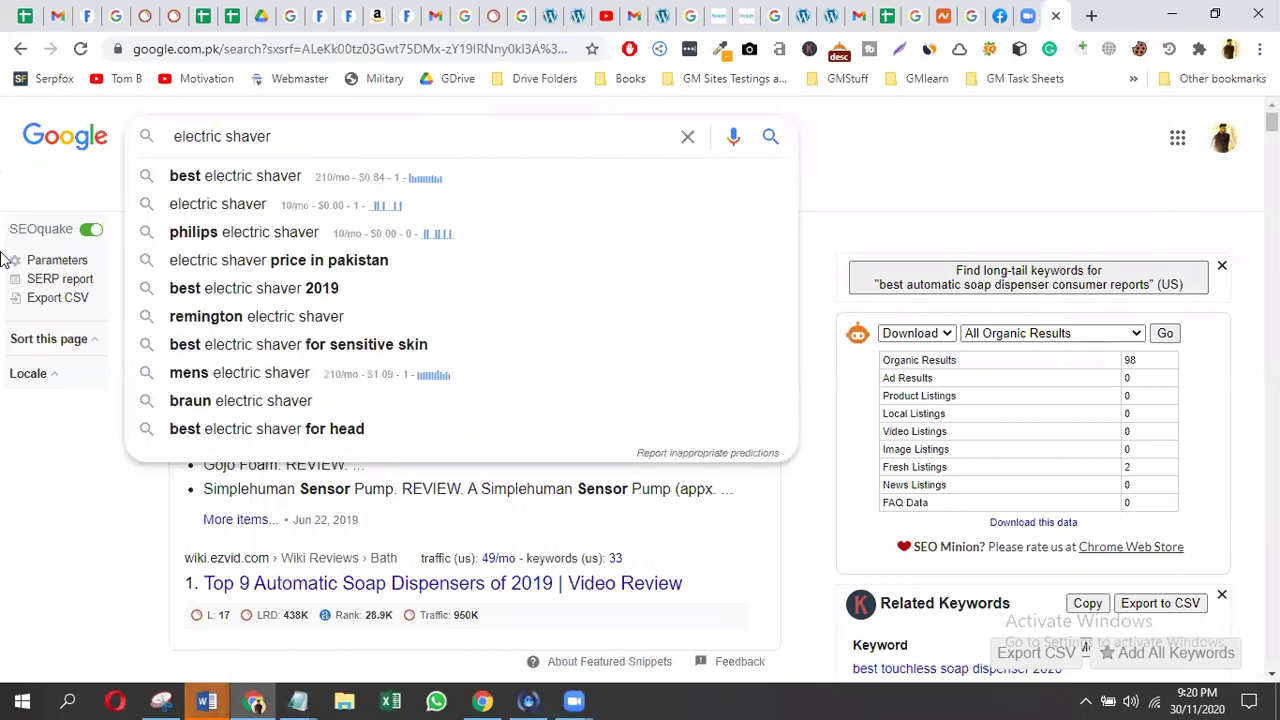
text(cheapest)
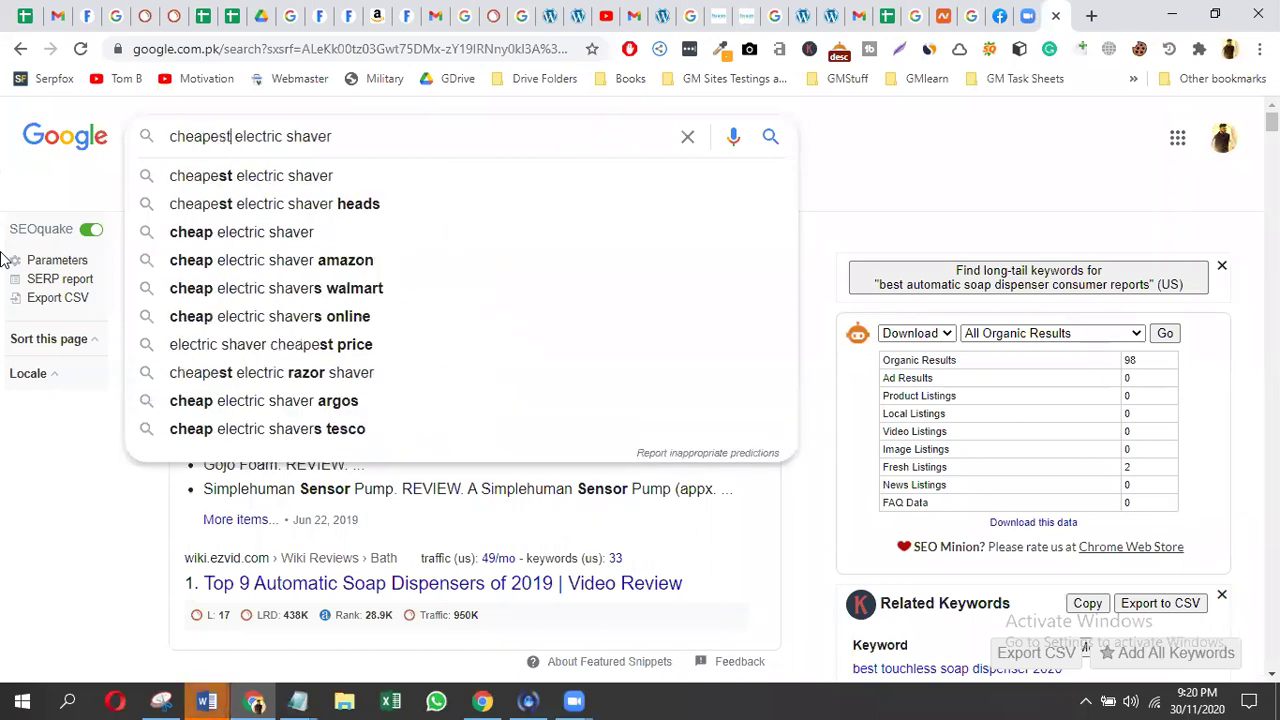
key(Down)
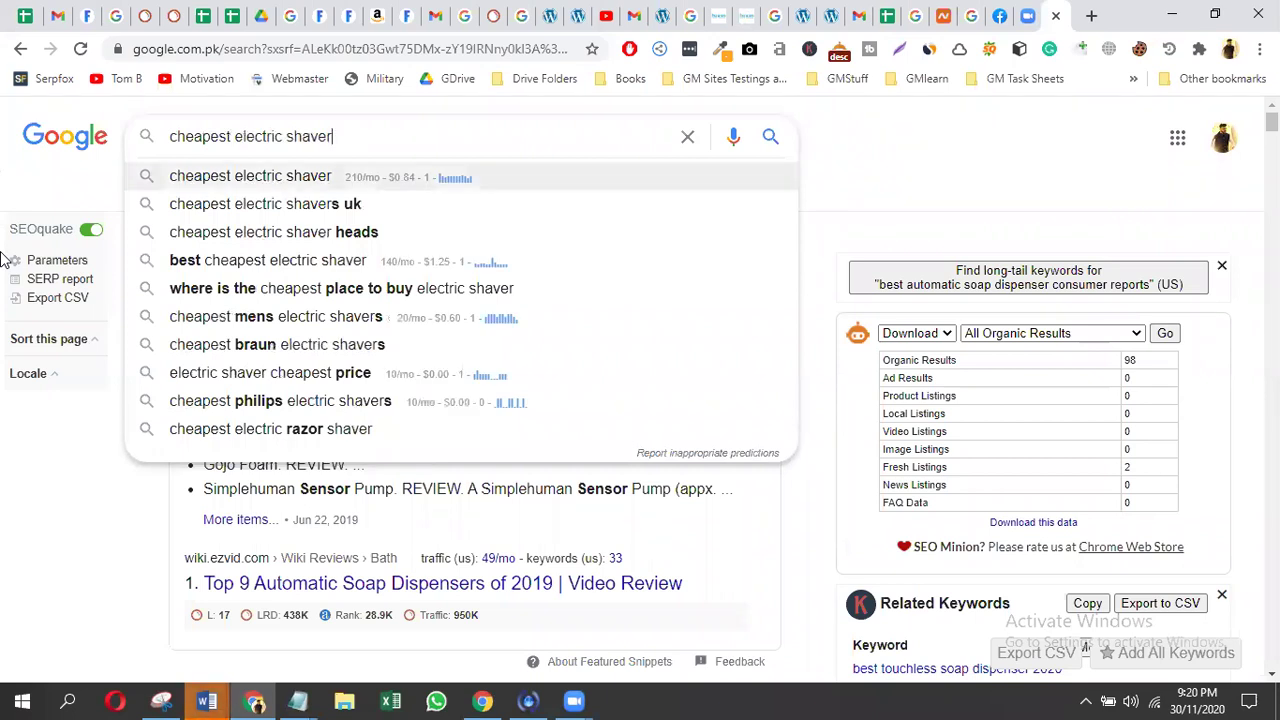
- Replace "cheapest" with "strongest" in the electric shaver query to view its suggestions, and highlight the product words
key(Home)
key(ctrl+shift+Right)
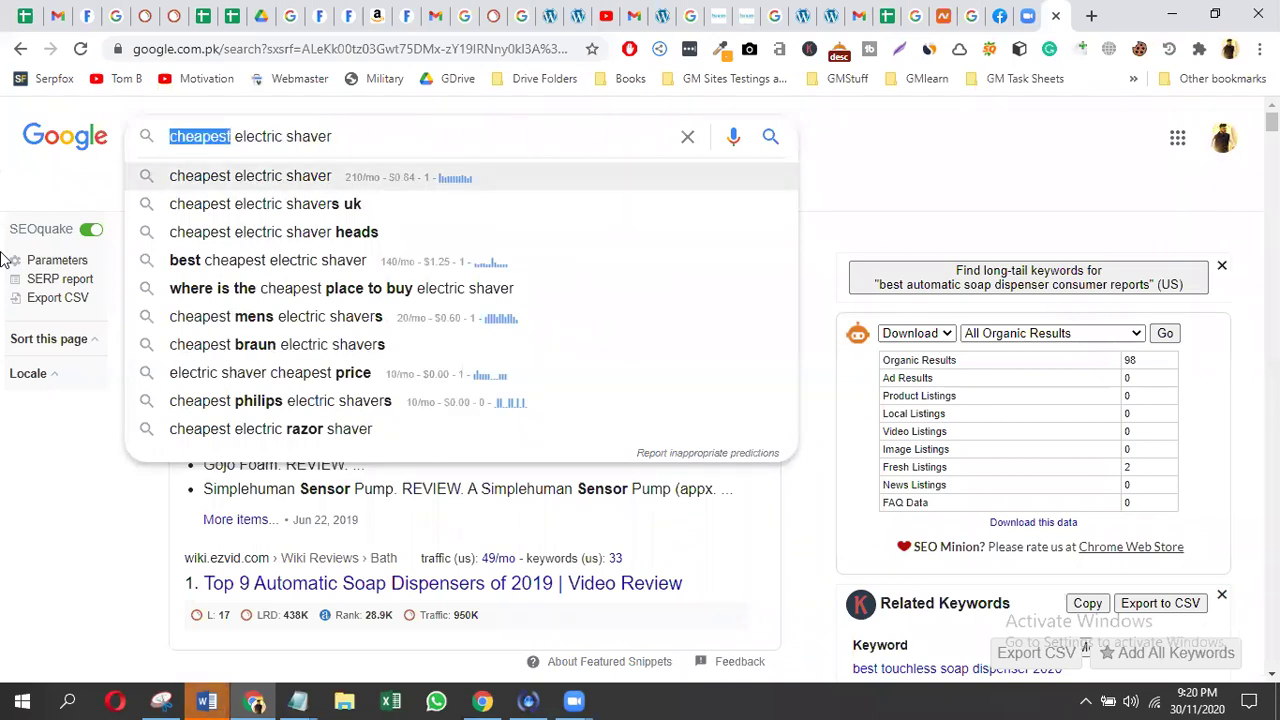
text(strong)
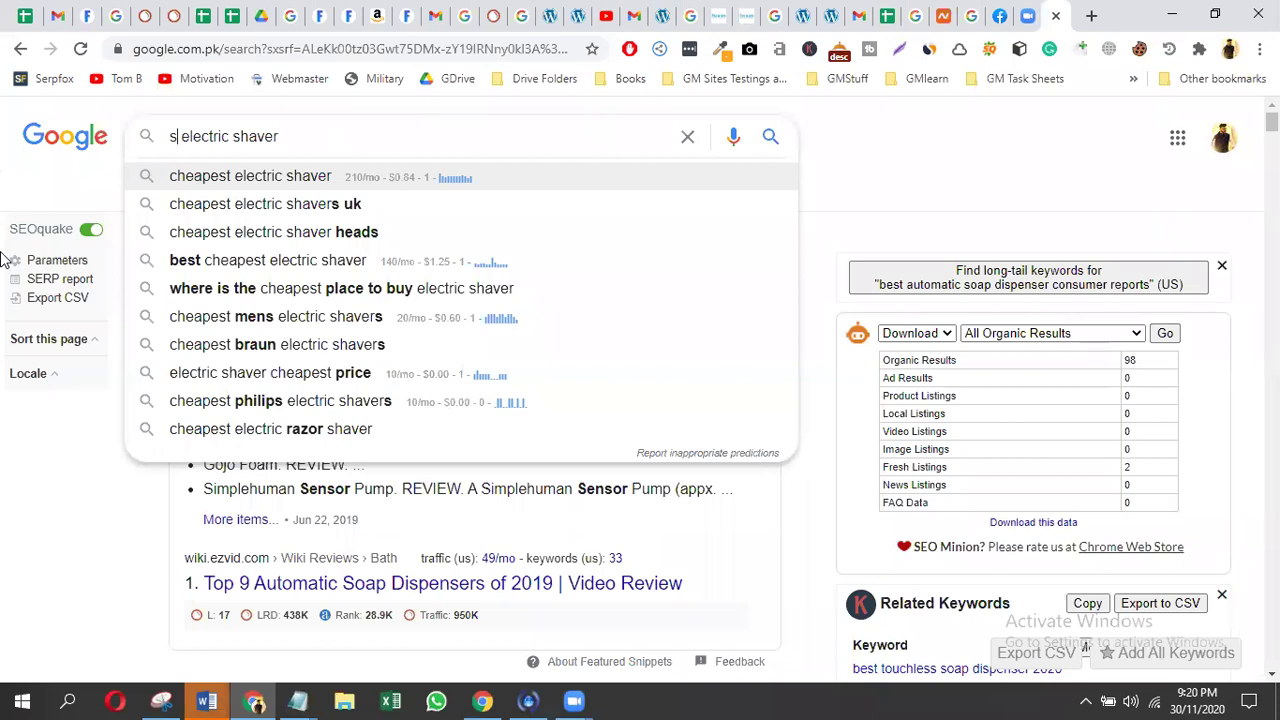
text(est)
key(End)
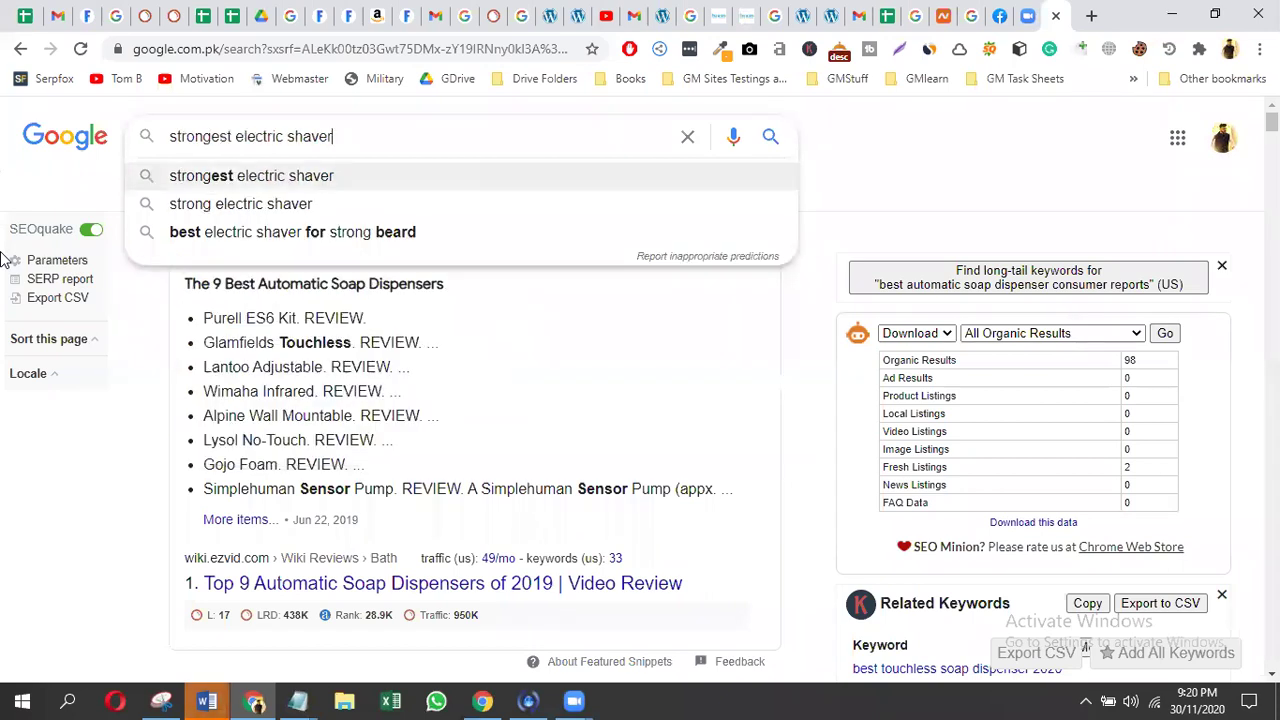
key(ctrl+shift+Left)
key(ctrl+shift+Left)
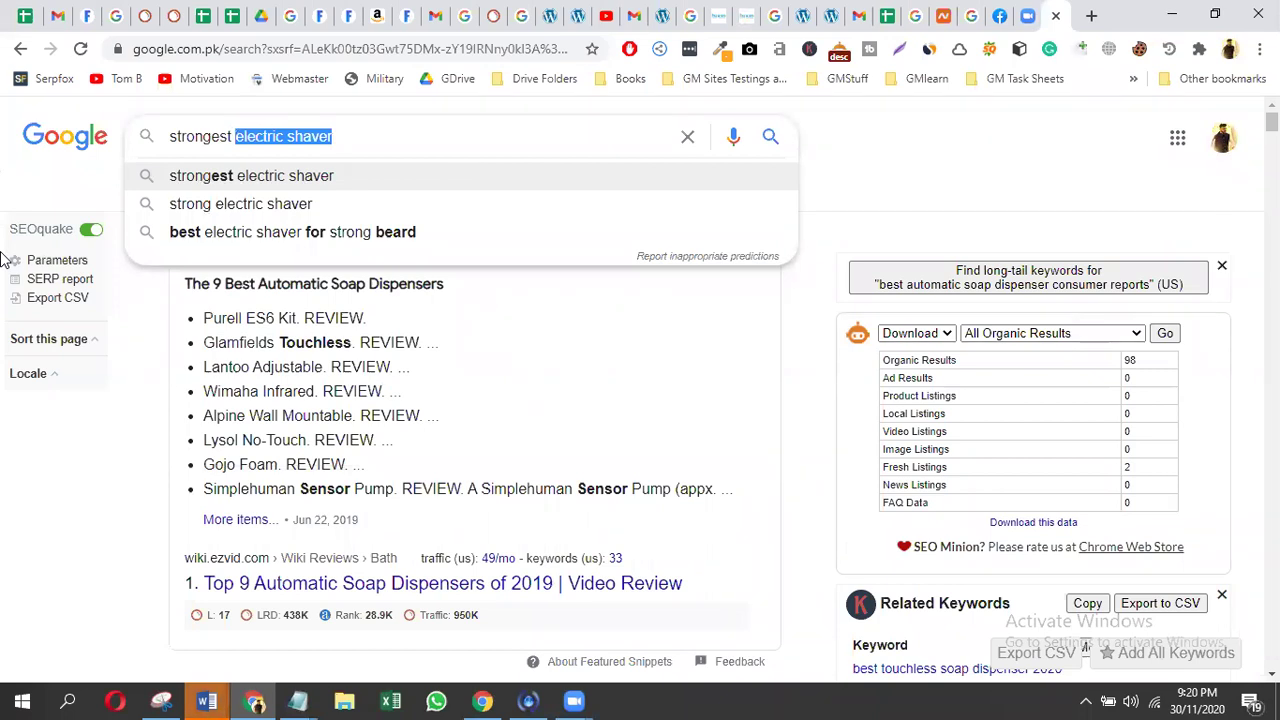
key(Left)
key(ctrl+shift+Left)
key(Right)
- Replace the query with "cheapest" and try the letters a, b, c and "ab" after it to view suggestions
key(ctrl+a)
text(cheapset)
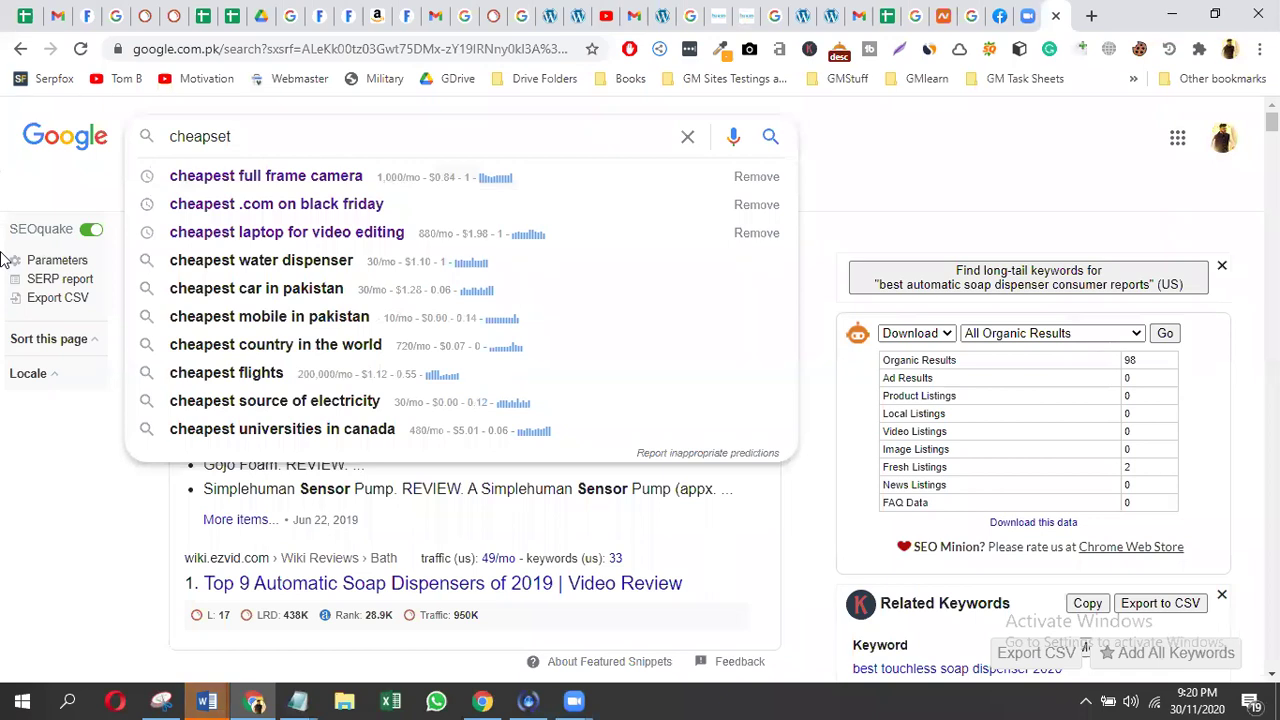
text(a)
key(BackSpace)
text(b)
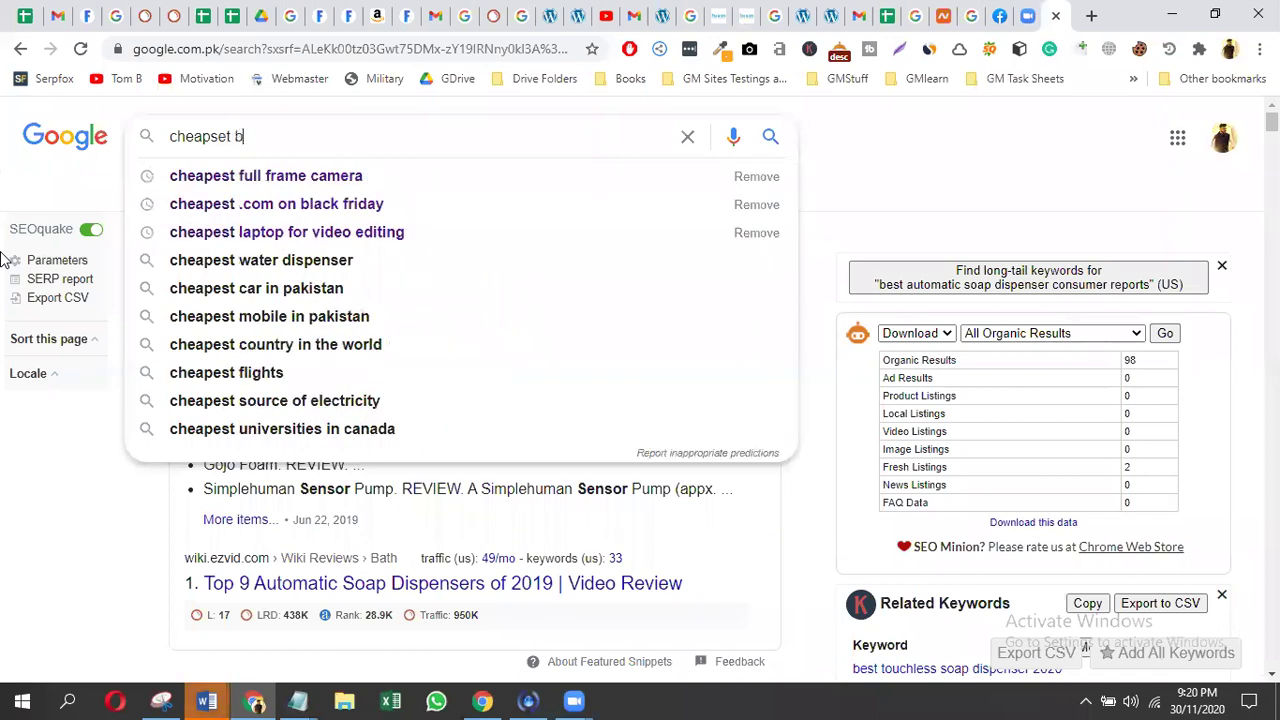
key(BackSpace)
text(c)
key(BackSpace)
key(BackSpace)
text(ab)
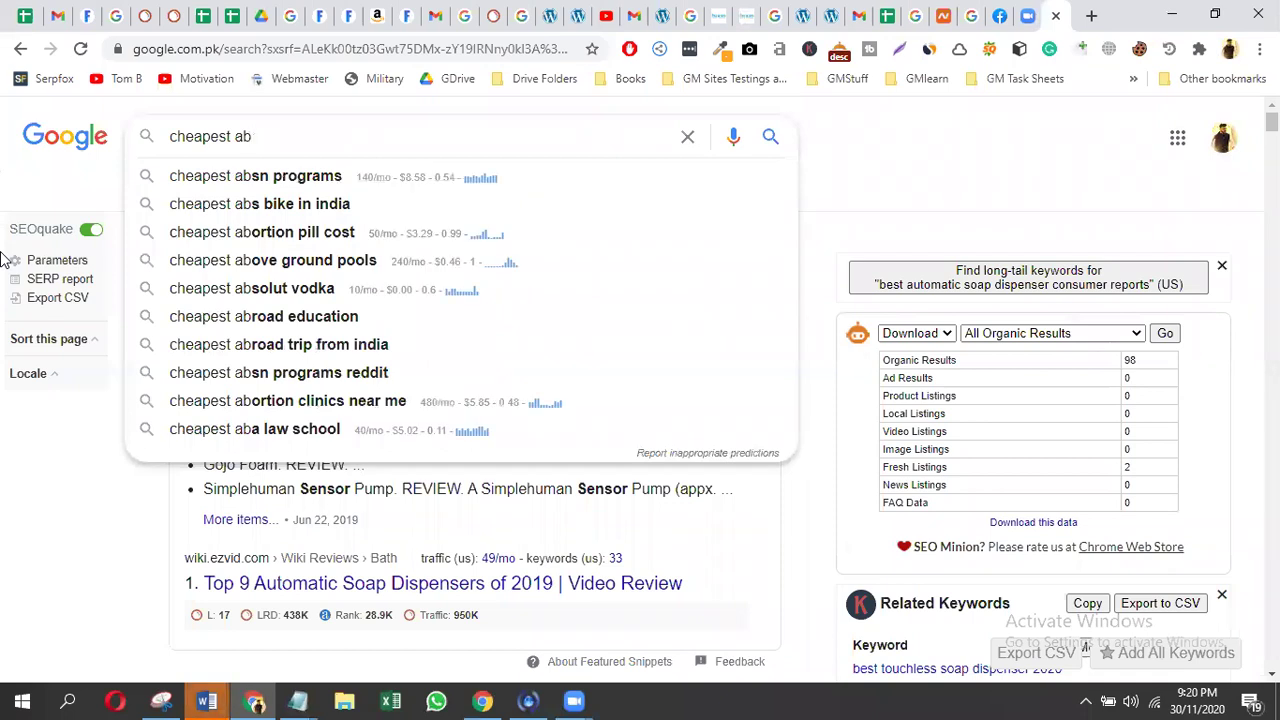
- Change the query to "cheapest ac" and "cheapest ad", and pick the suggestion "cheapest adjustable dumbbells" without submitting it
key(BackSpace)
text(c)
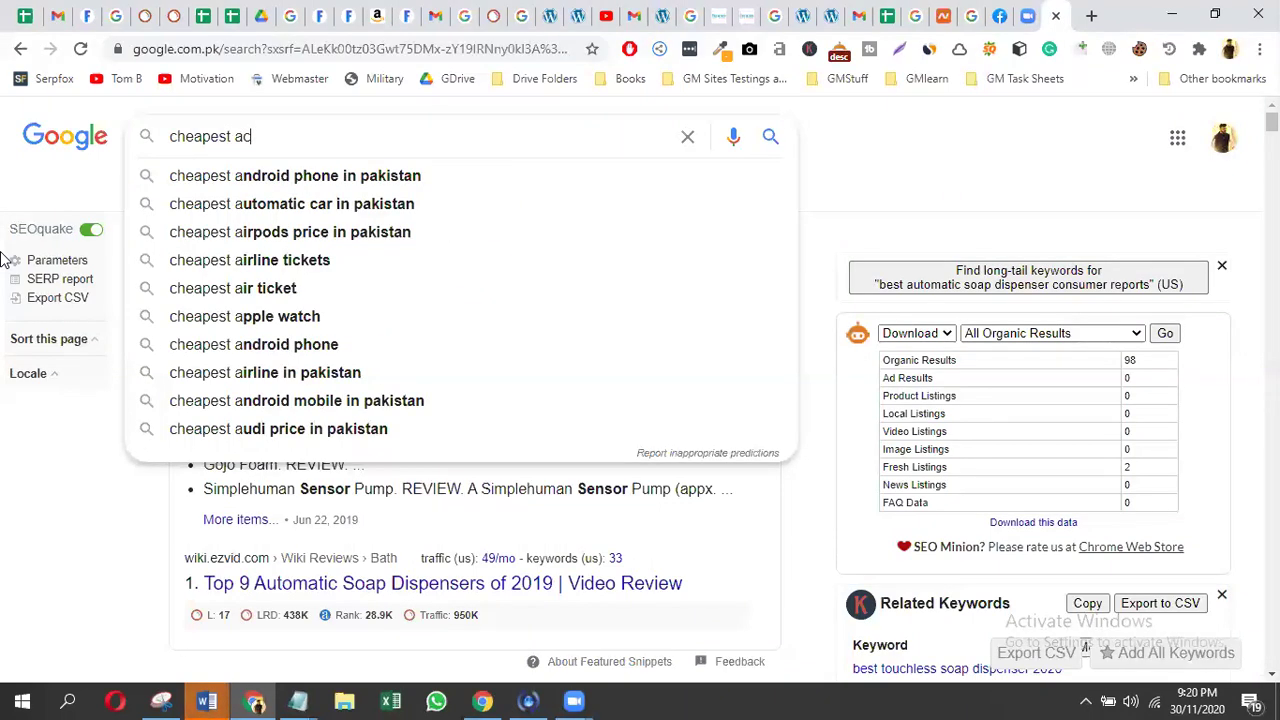
key(BackSpace)
text(d)
key(Down)
key(Down)
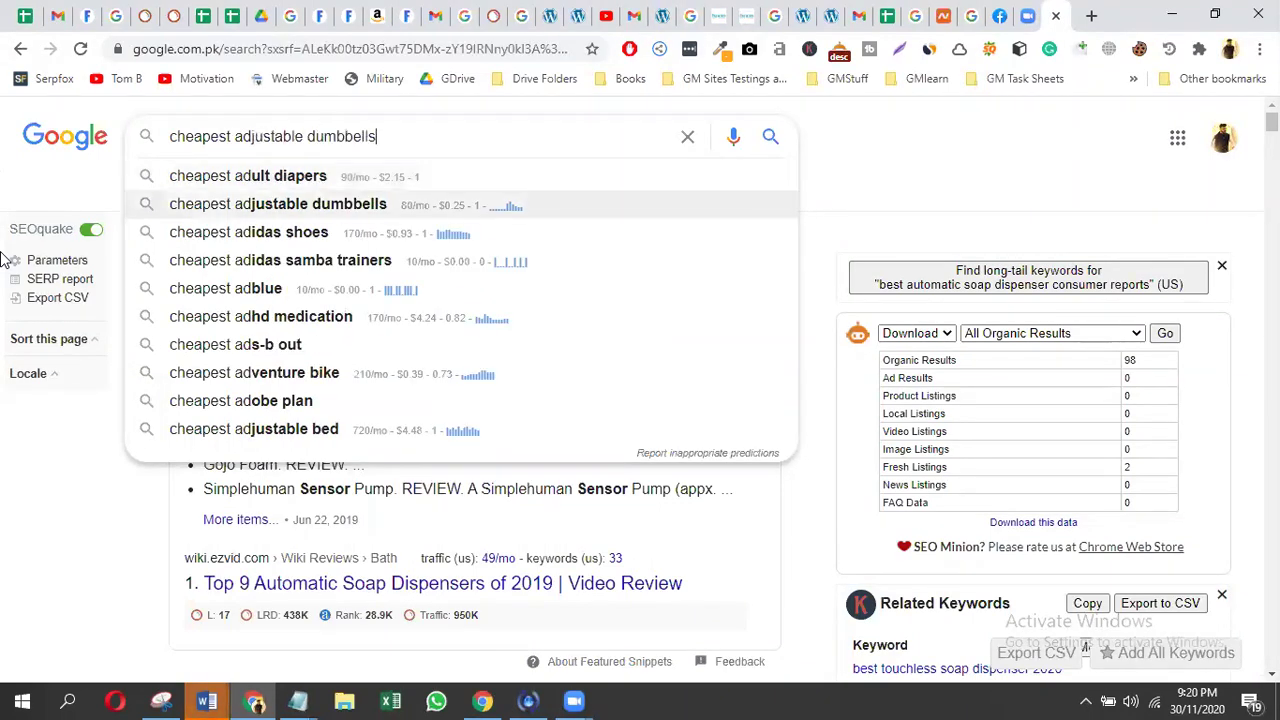
- Copy "cheapest adjustable dumbbells" and run an allintitle search for it in the guest browser window
key(ctrl+a)
key(ctrl+c)
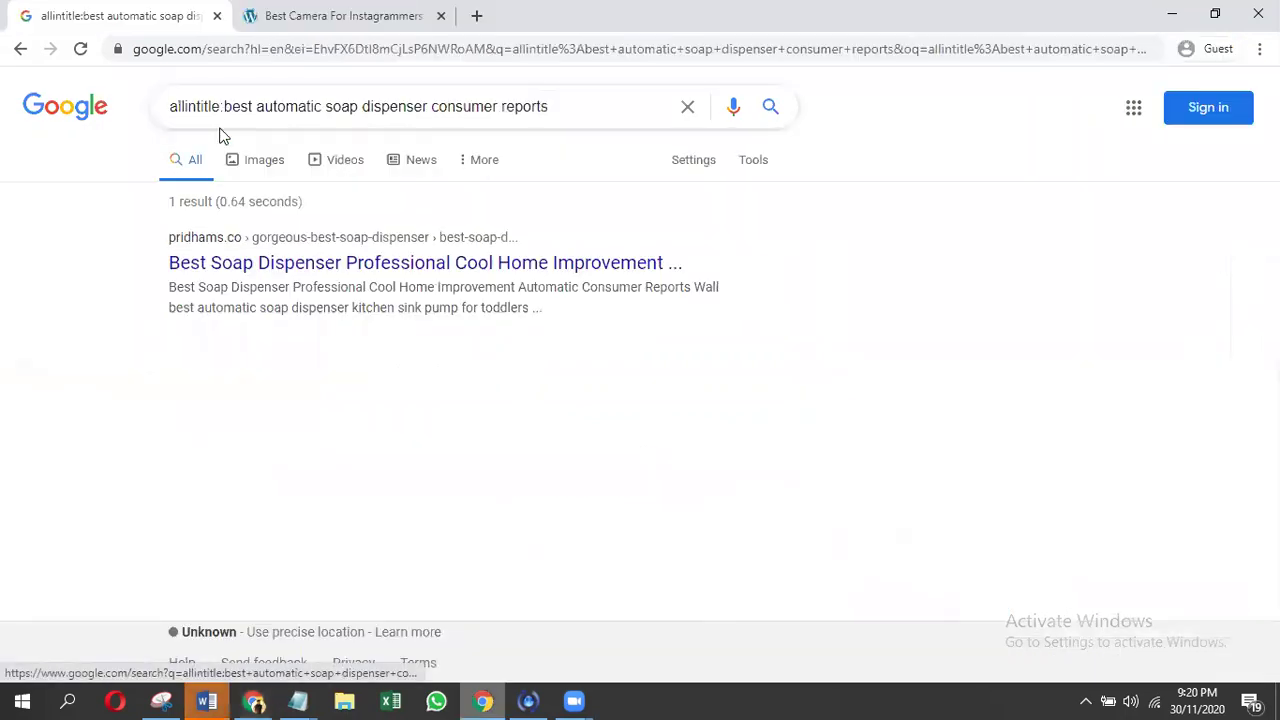
click(223, 106)
shift+click(614, 114)
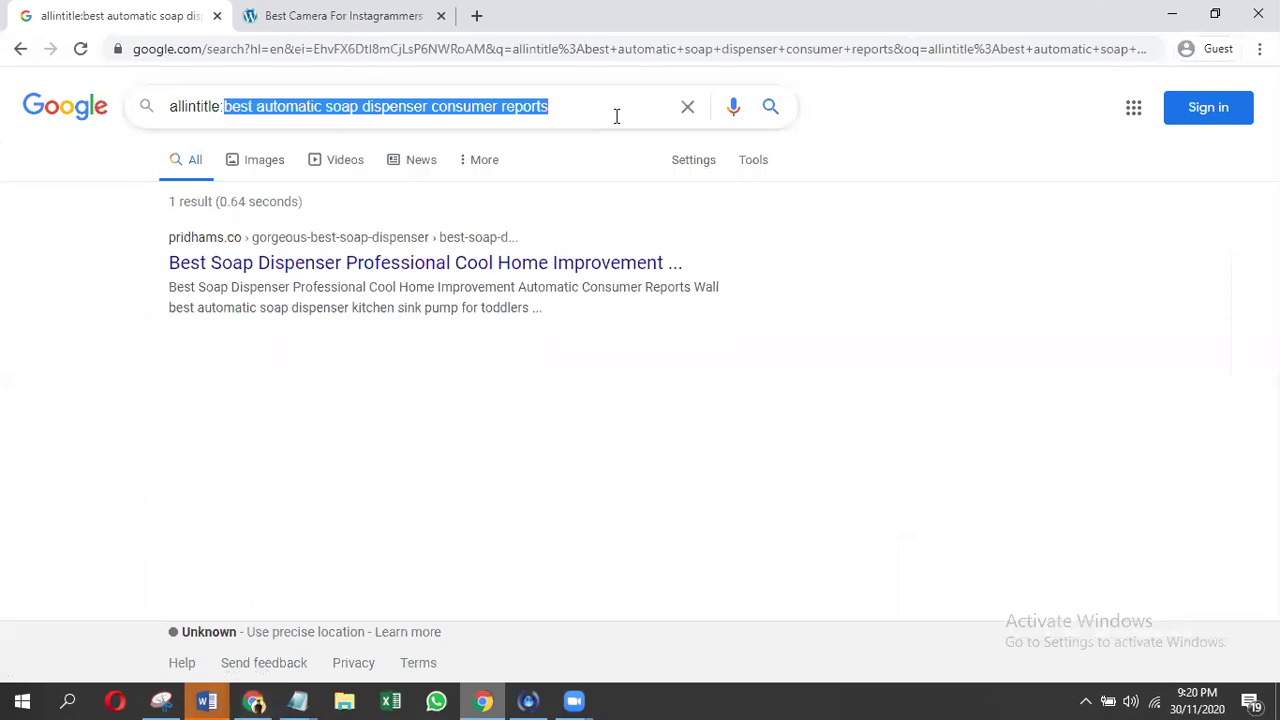
key(ctrl+v)
key(Return)
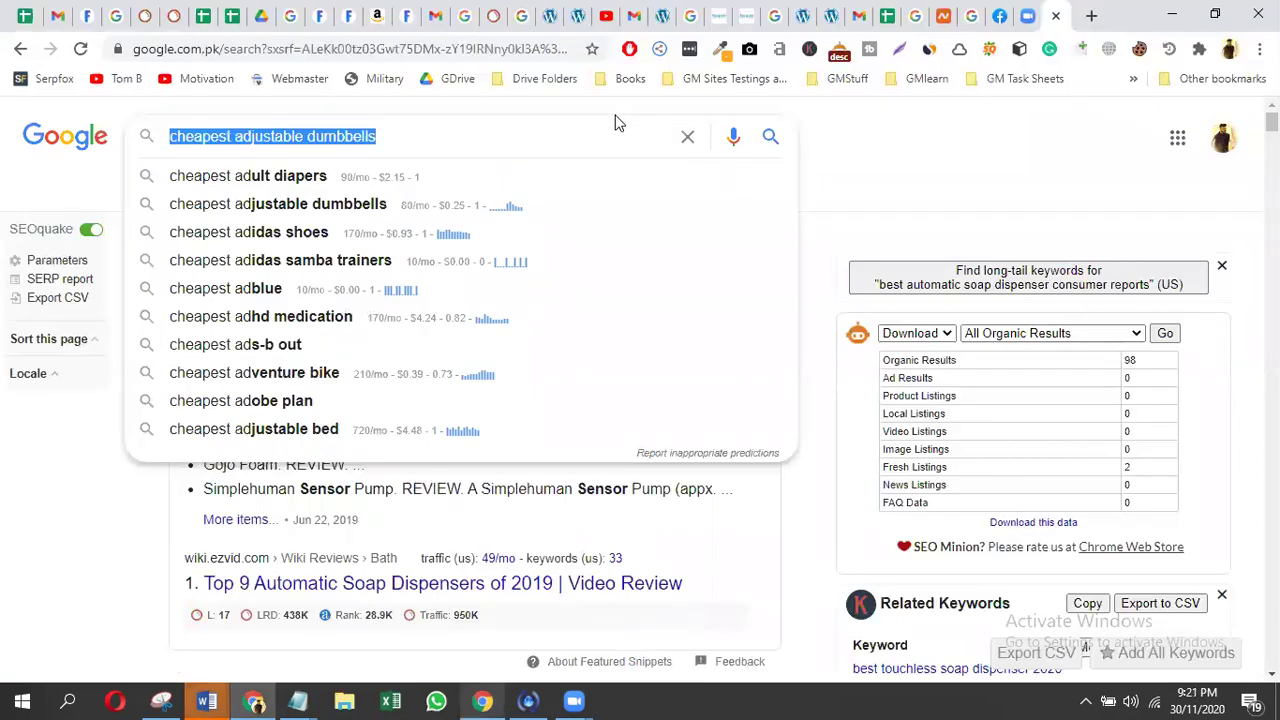
- Go through the "cheapest ad" suggestions in the main window and pick "cheapest adjustable bed"
key(Down)
key(Down)
key(Down)
key(Down)
key(Down)
key(Down)
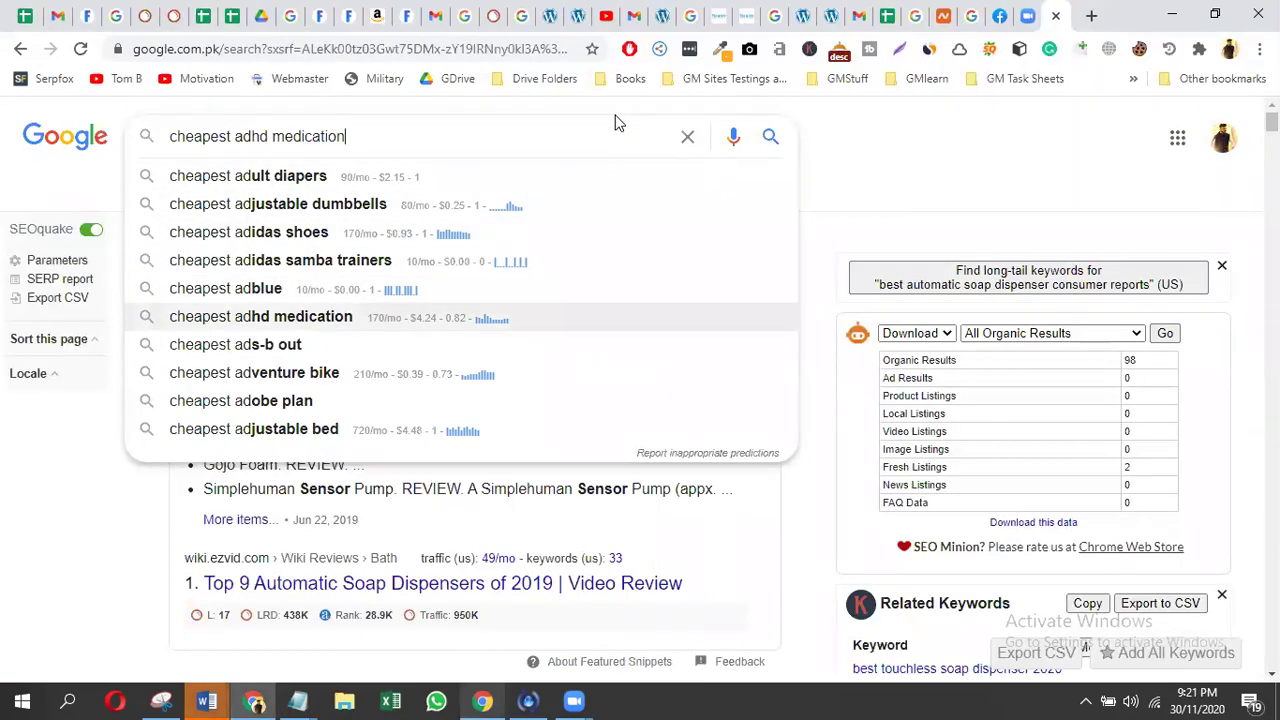
key(Down)
key(Down)
key(Down)
key(Down)
- Copy "cheapest adjustable bed" and run an allintitle search for it in the guest window
key(ctrl+a)
key(ctrl+c)
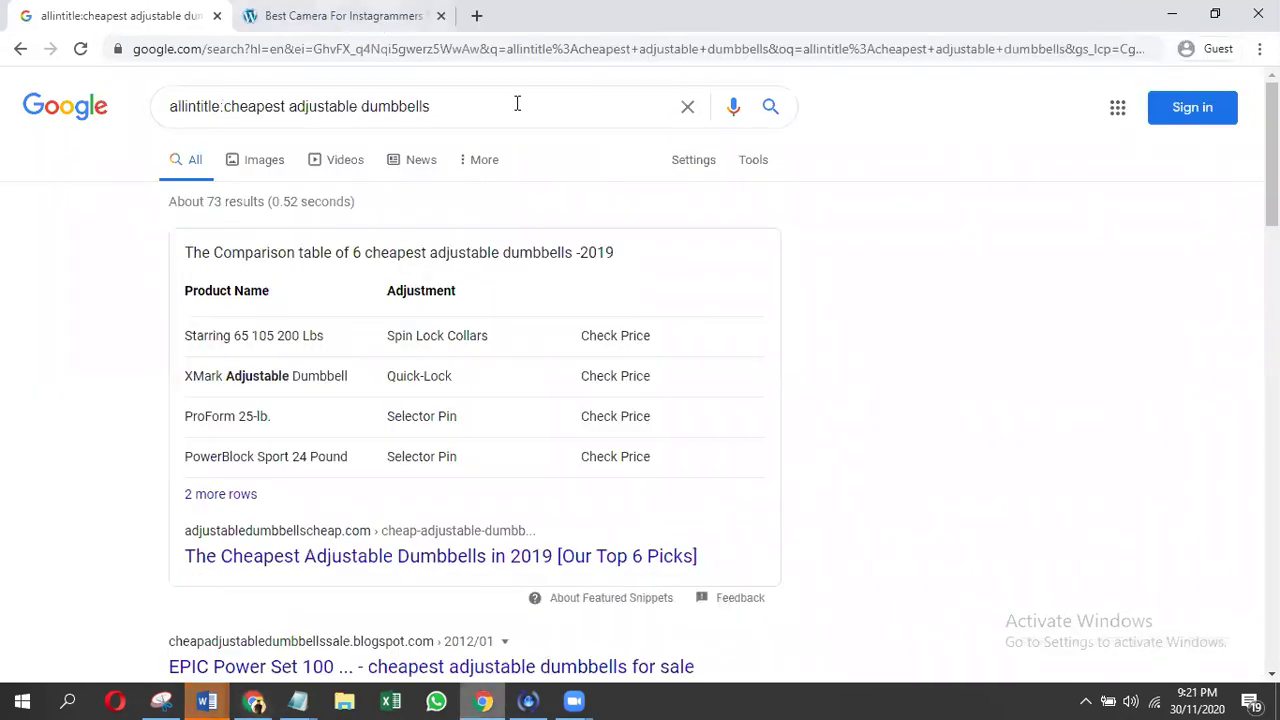
shift+click(633, 103)
key(ctrl+v)
key(Return)
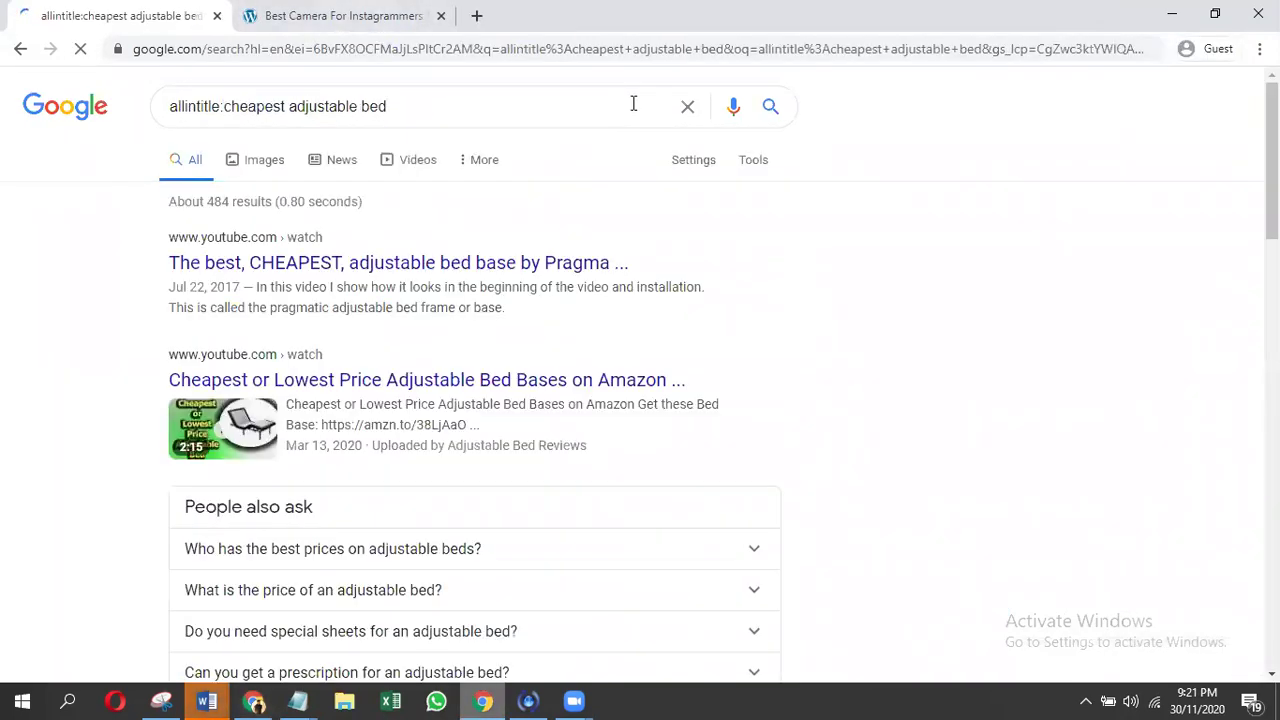
- Return to the main window and view suggestions for "cheapest ae" and "cheapest af"
key(alt+Tab)
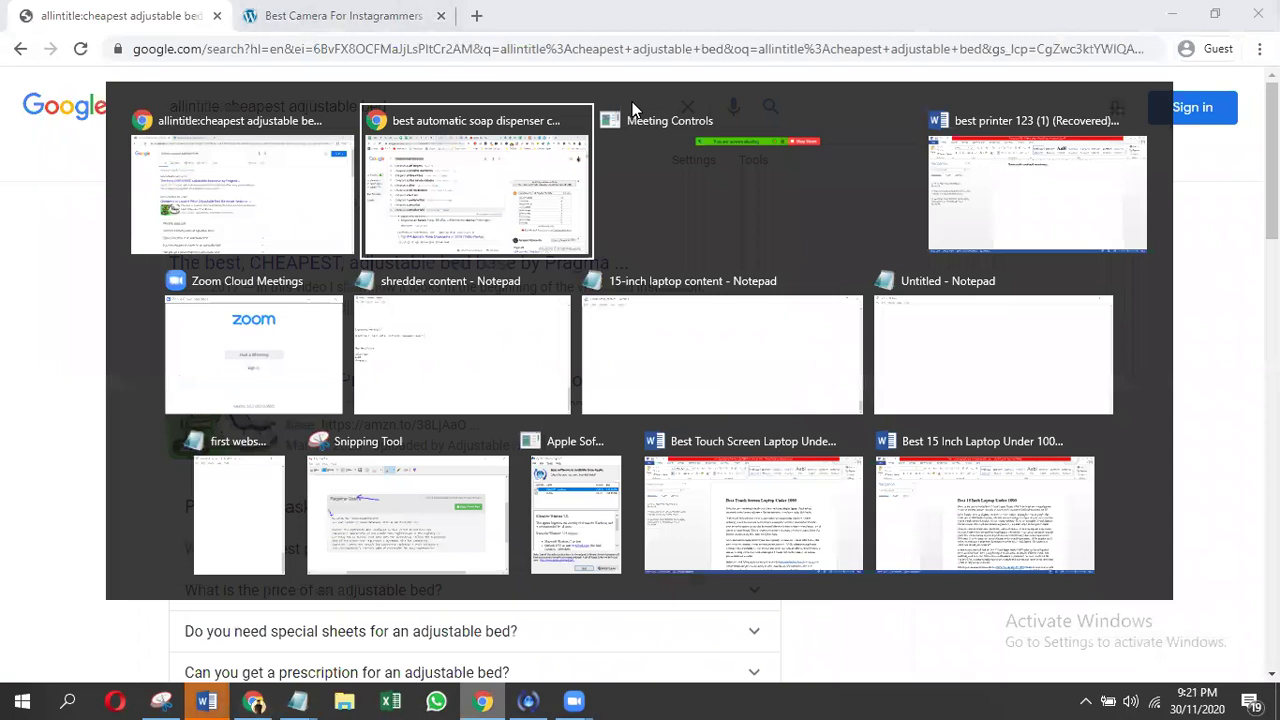
key(BackSpace)
text(eapest ae)
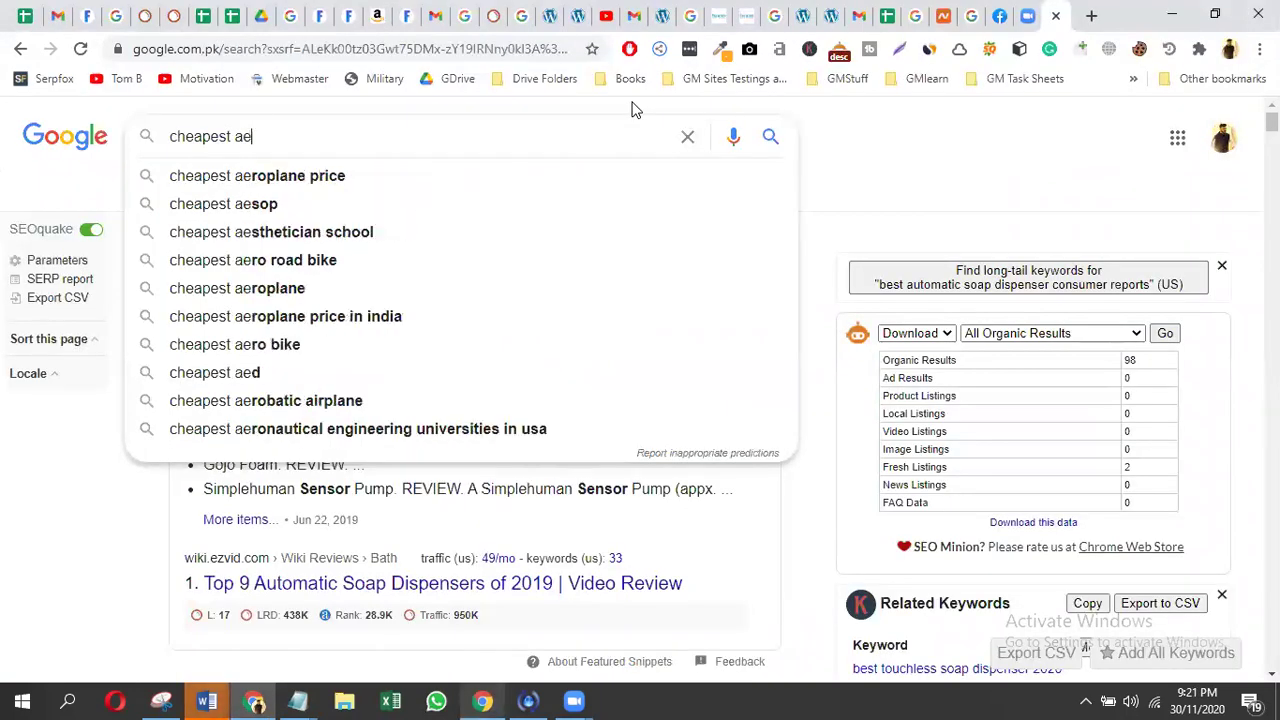
key(BackSpace)
text(f)
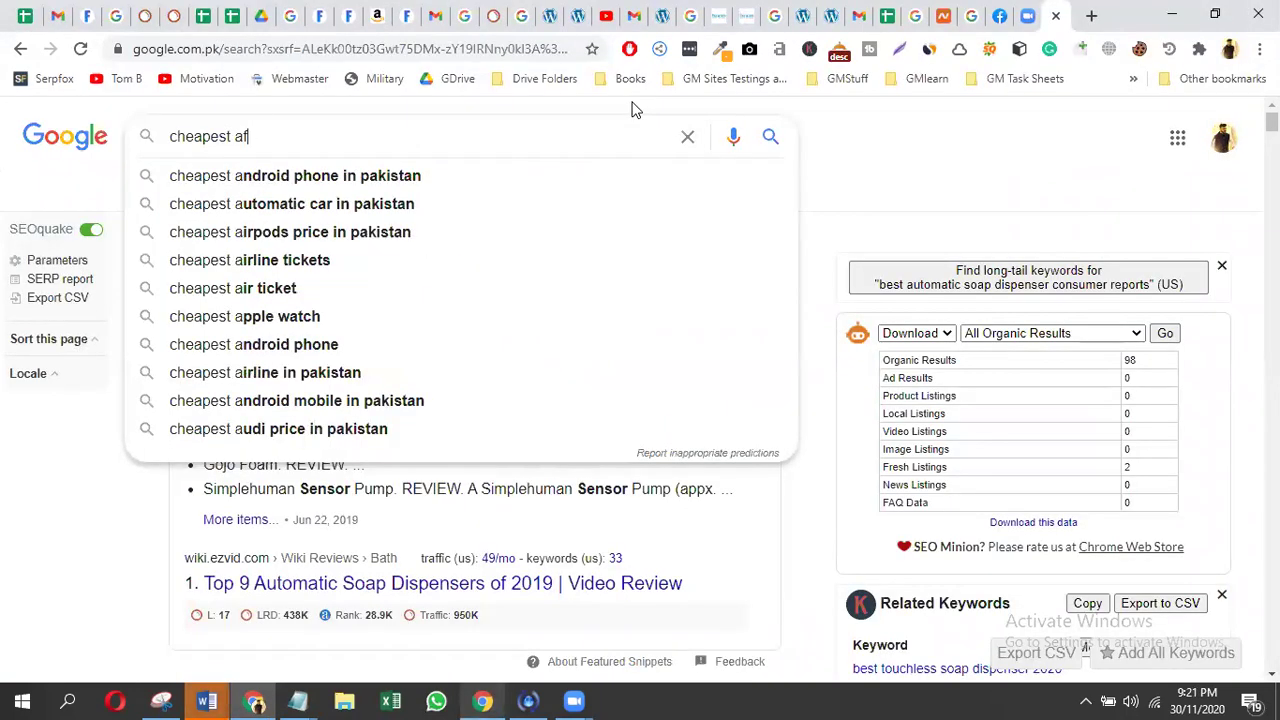
- Compare the search volumes of the "cheapest af" suggestions, including "cheapest aftershave", and restore the original query
key(Down)
key(Down)
key(Down)
key(Down)
key(Down)
key(Down)
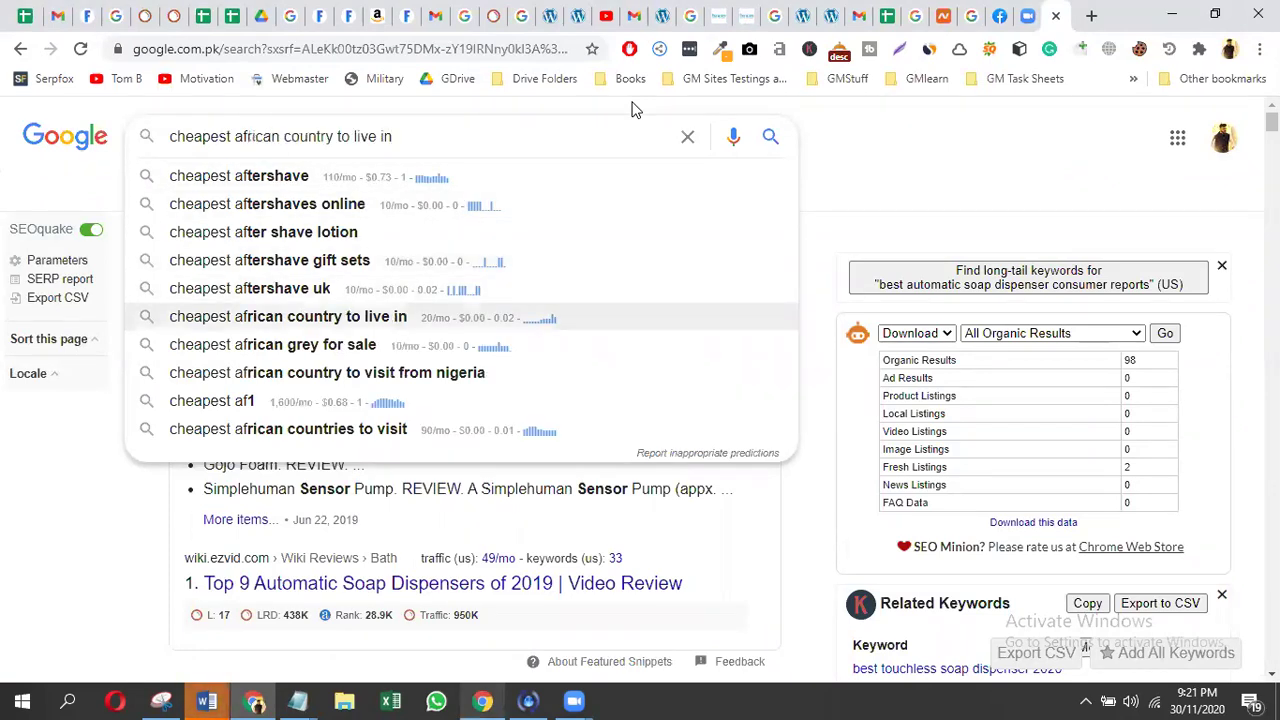
key(Up)
key(Up)
key(Up)
key(Up)
key(Up)
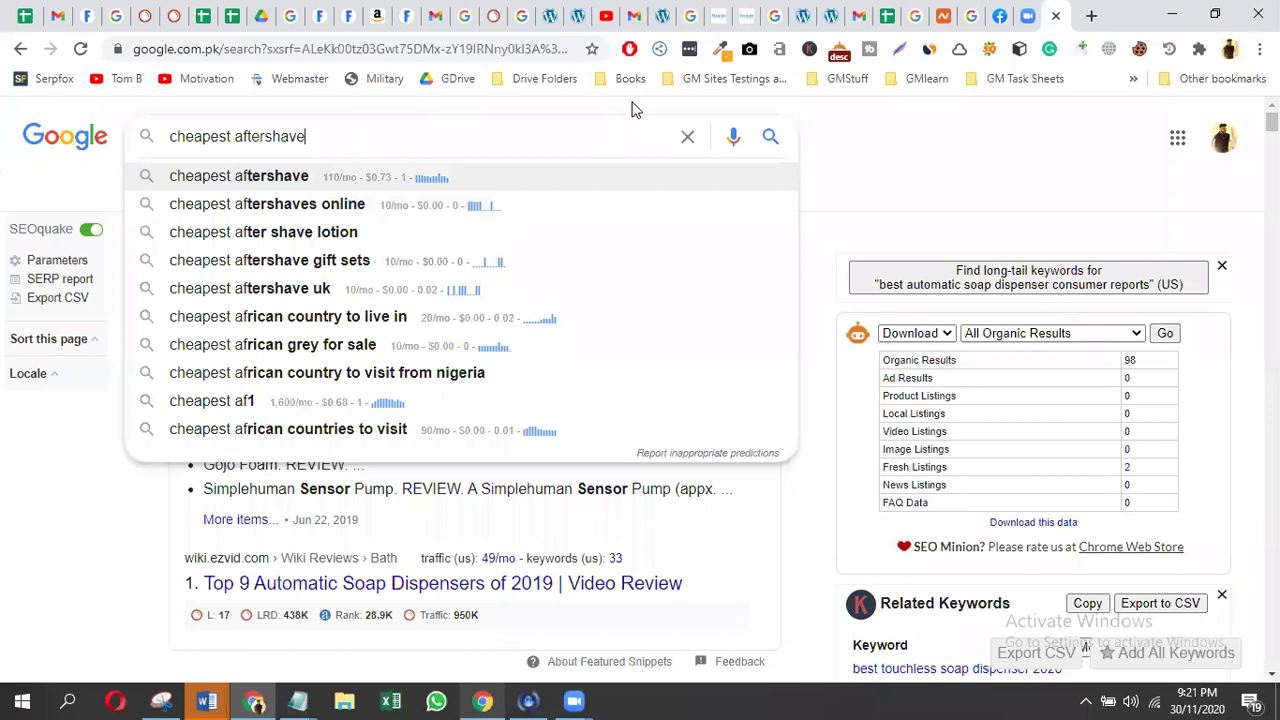
key(Escape)
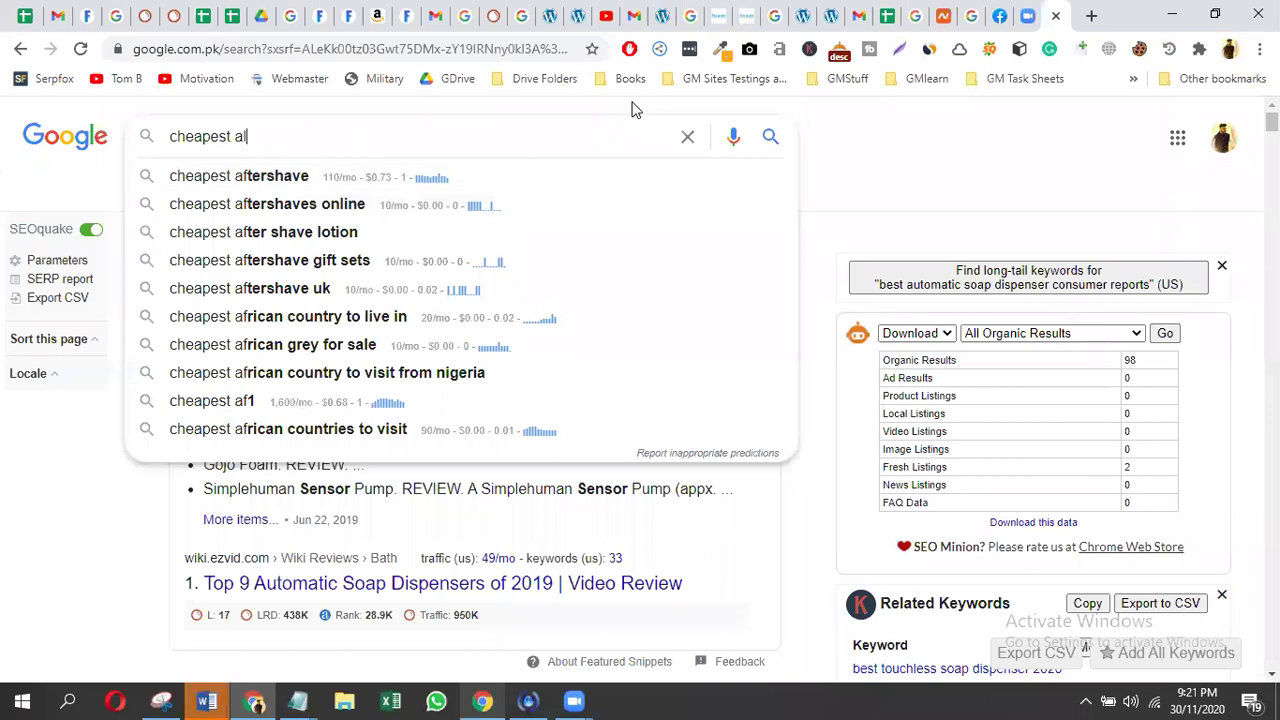
- Replace the letter after "cheapest a" with g, h, i, k and l in turn to view suggestions
key(BackSpace)
text(g)
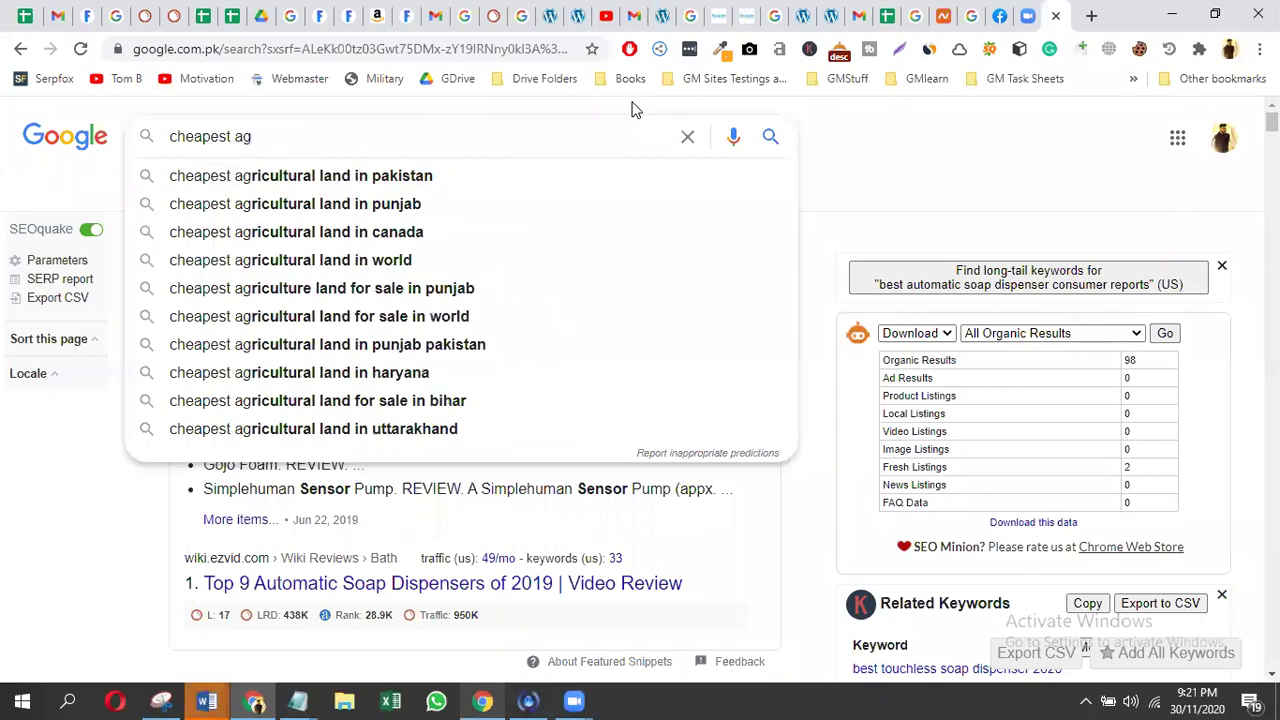
key(BackSpace)
text(h)
key(BackSpace)
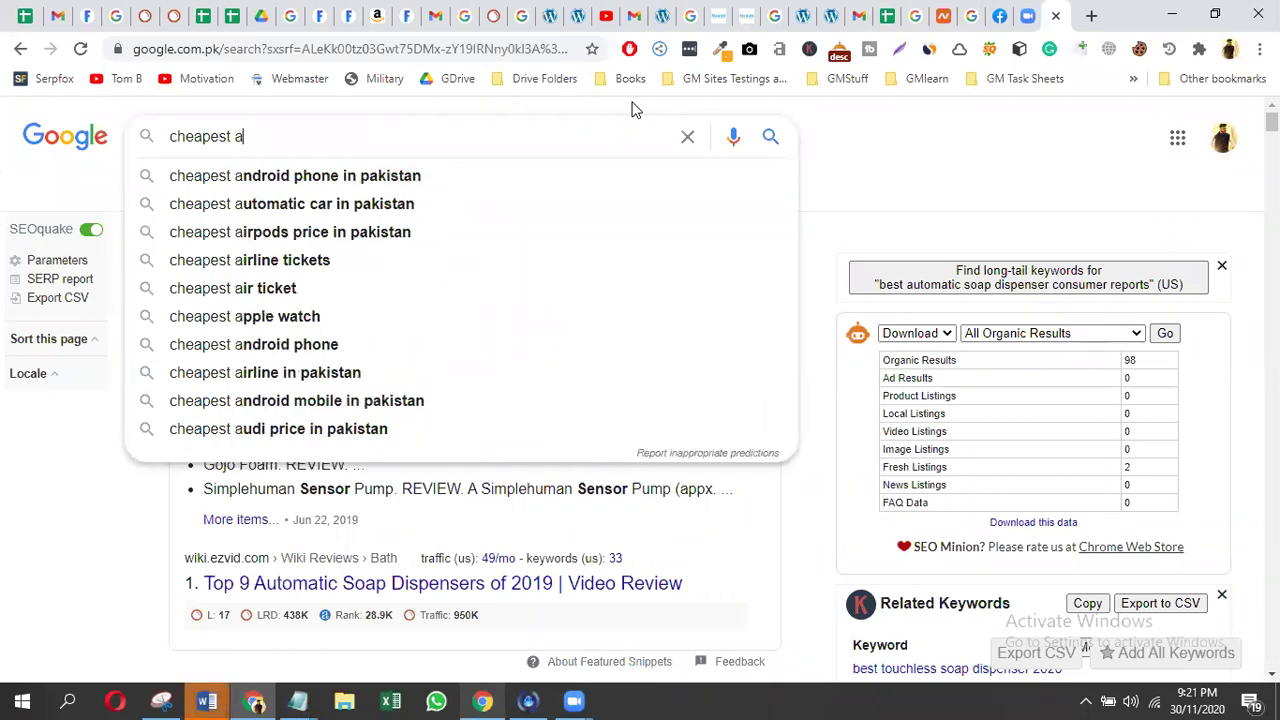
text(i)
key(BackSpace)
text(k)
key(BackSpace)
text(l)
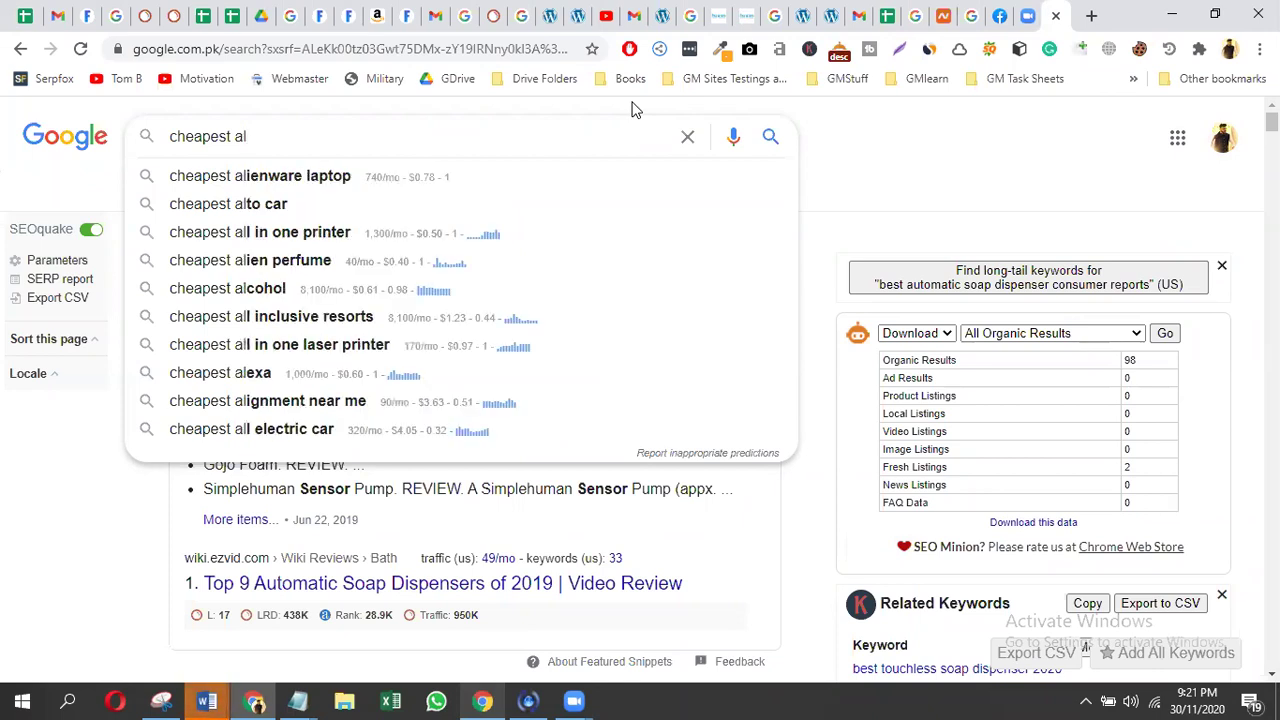
- Go through the "cheapest al" suggestions and pick "cheapest all in one laser printer"
key(Down)
key(Down)
key(Down)
key(Down)
key(Down)
key(Down)
key(Down)
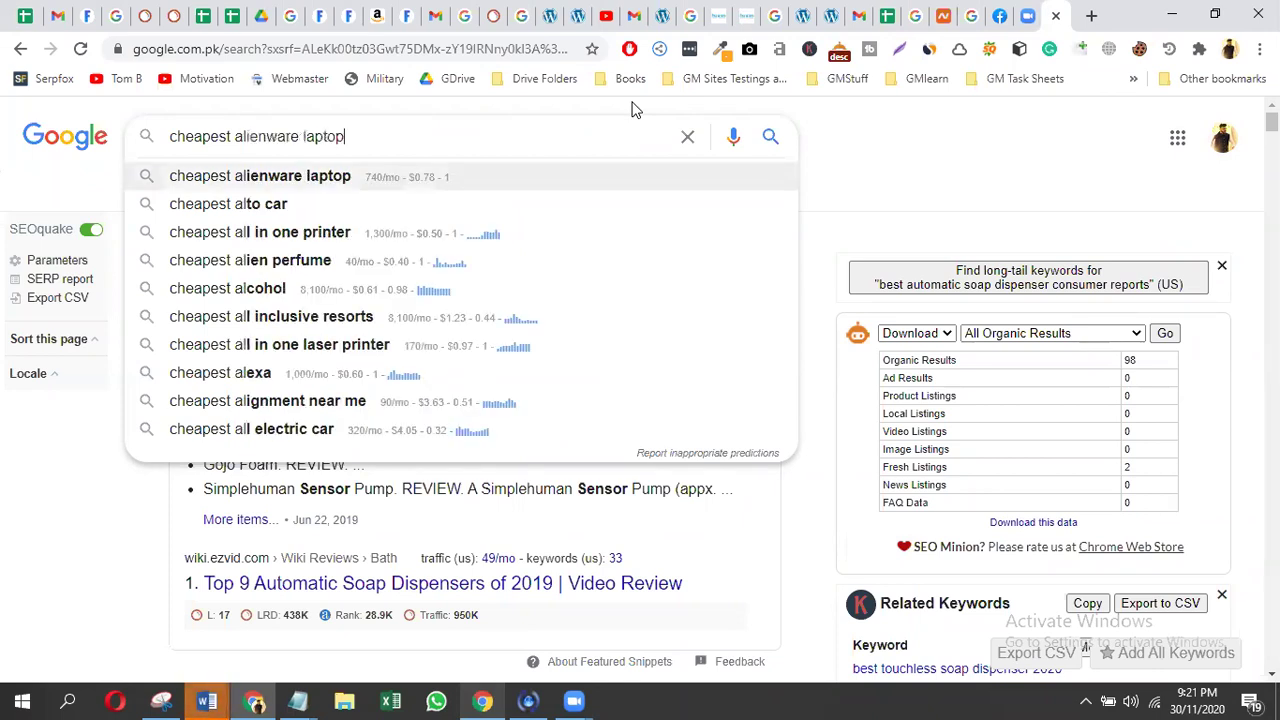
- Run an allintitle search for "cheapest all in one laser printer" in the guest window and look through the results page
key(ctrl+a)
key(ctrl+c)
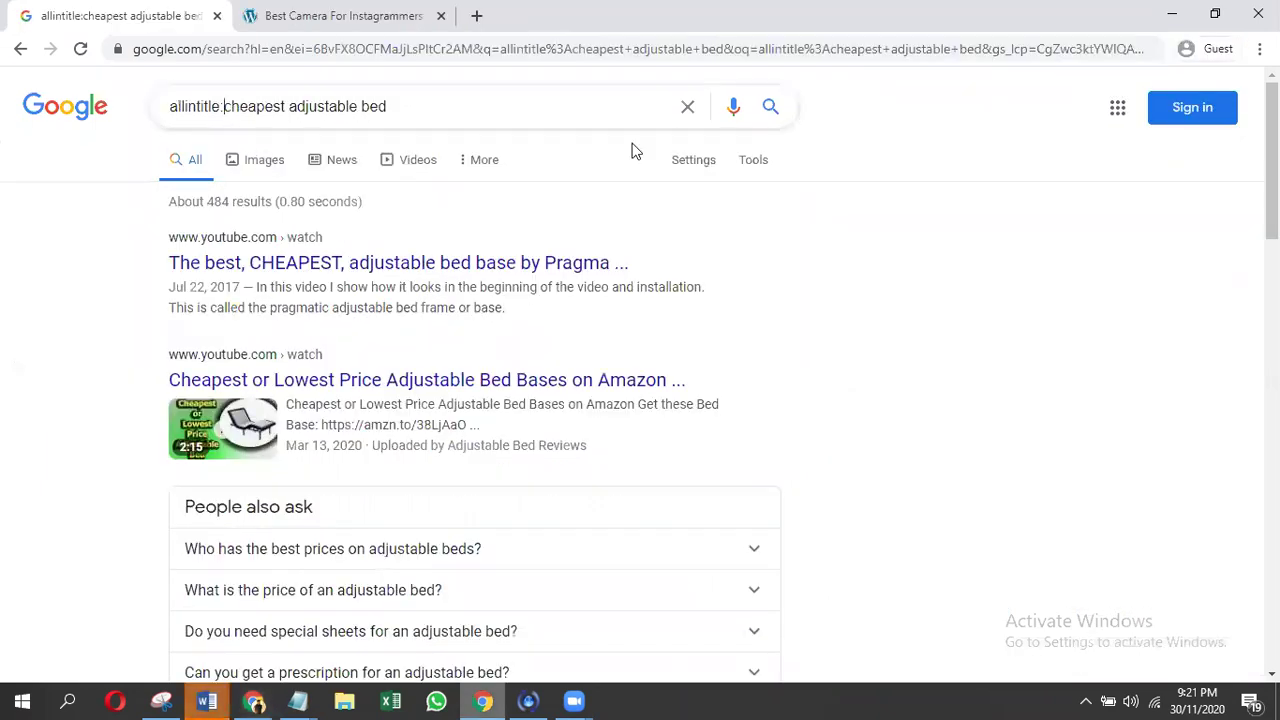
key(shift+End)
key(ctrl+v)
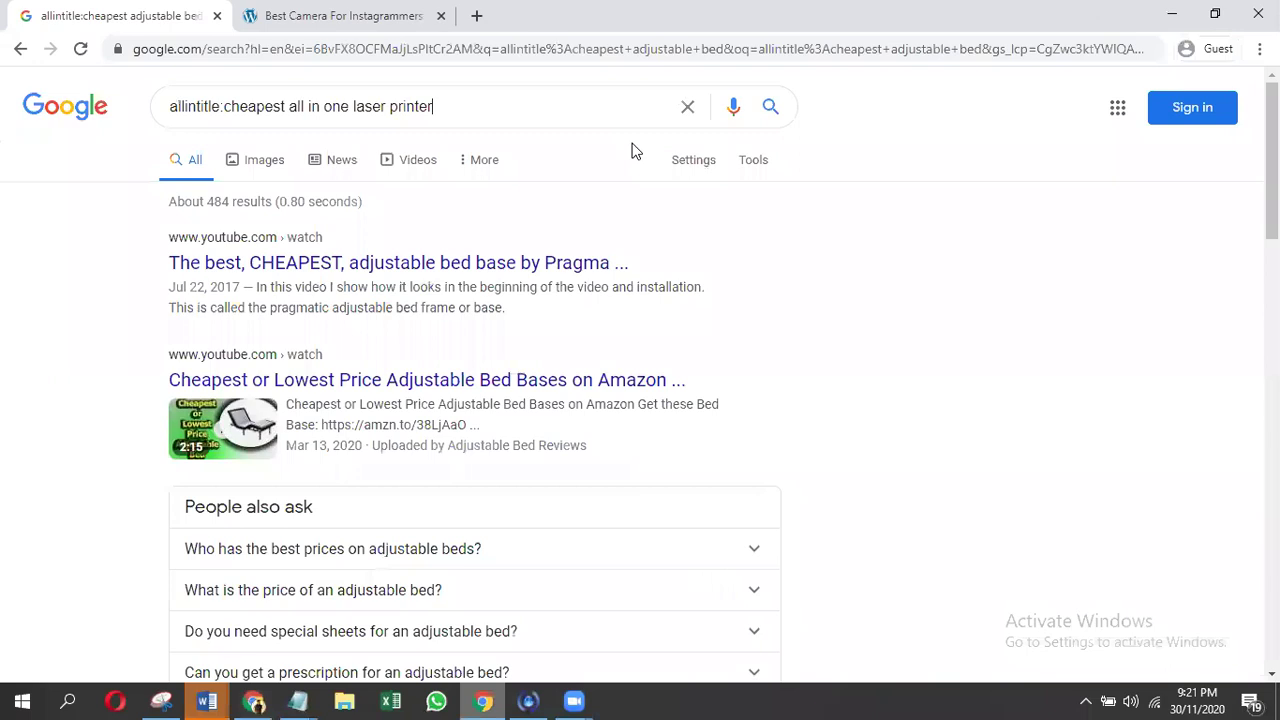
key(Return)
scroll(631, 151, up, 5)
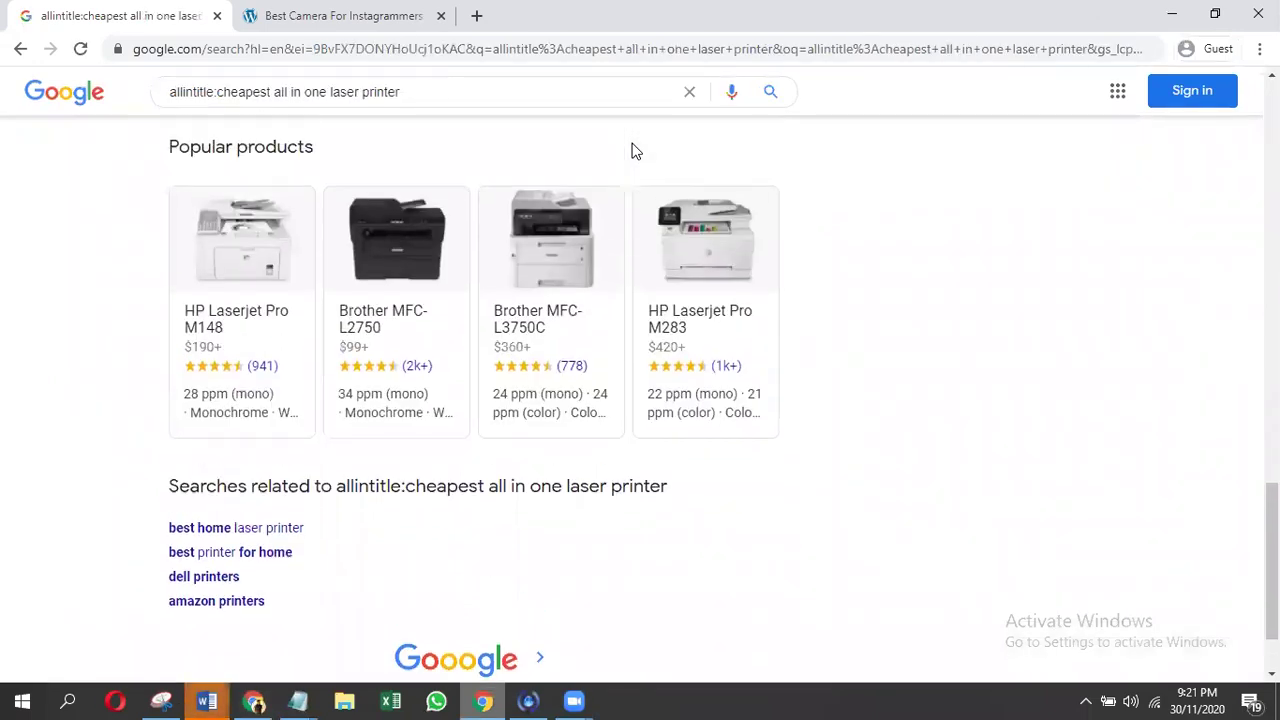
- Return to the main window and review the search volumes of the remaining "cheapest al" suggestions
key(alt+Tab)
key(Up)
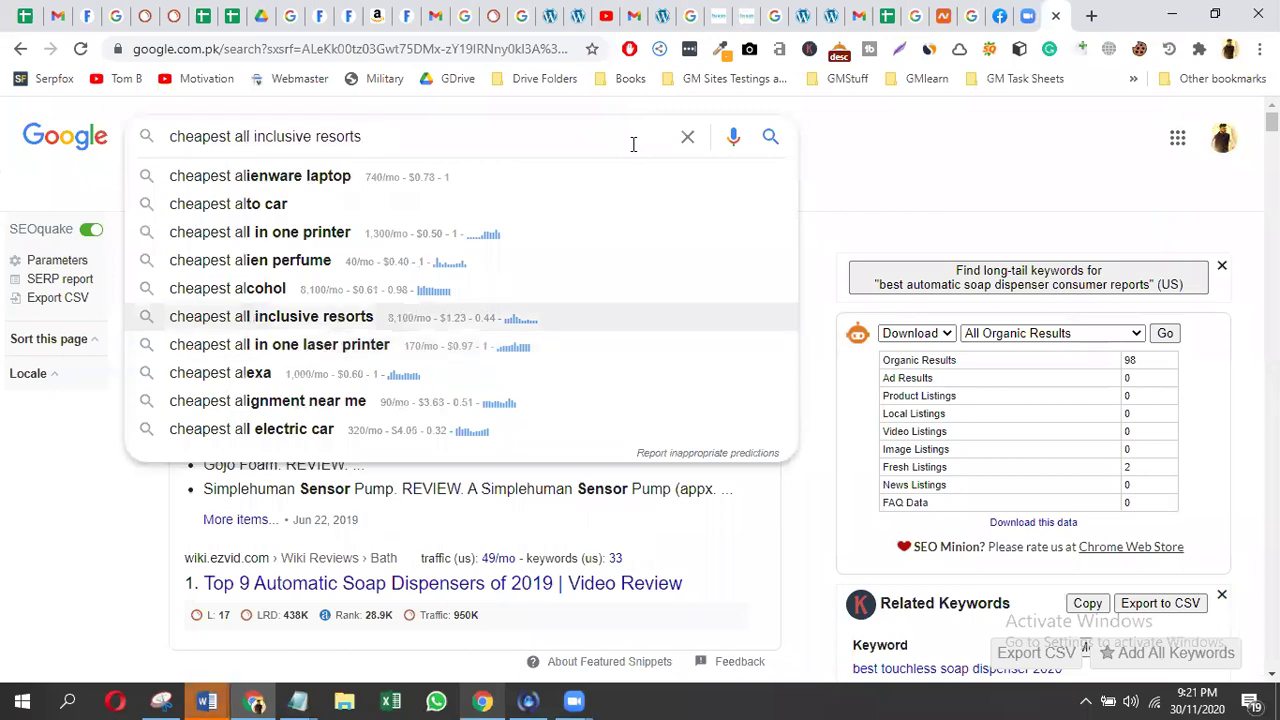
key(Down)
key(Down)
key(Down)
key(Down)
key(Down)
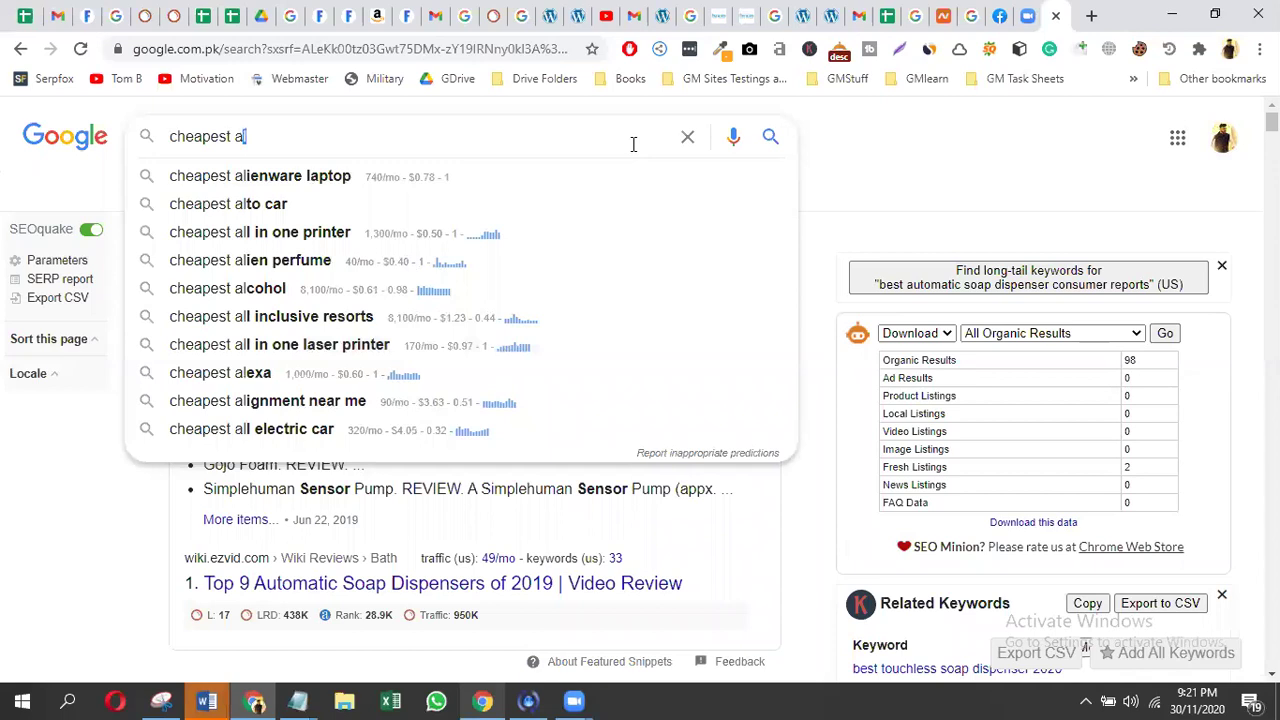
- Change the query to "cheapest am", pick "cheapest am4 motherboard" and examine its allintitle results in the guest window
key(BackSpace)
text(m)
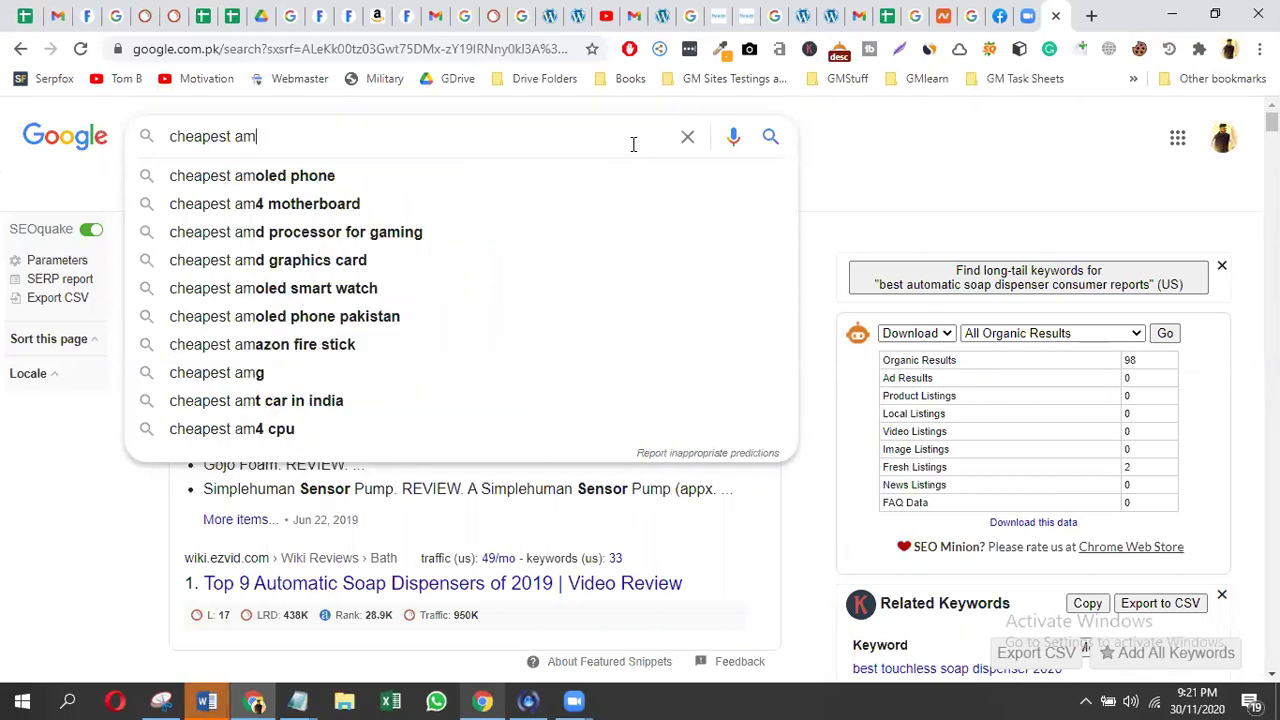
key(Down)
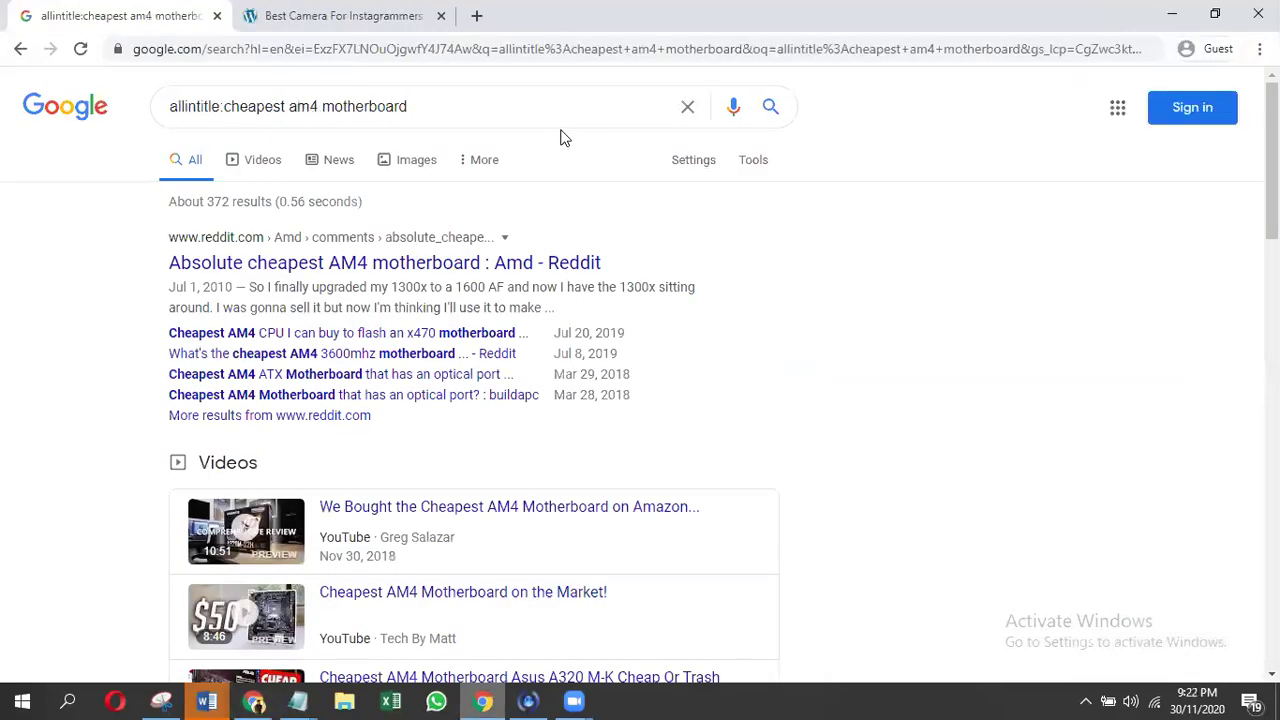
scroll(640, 400, down, 6)
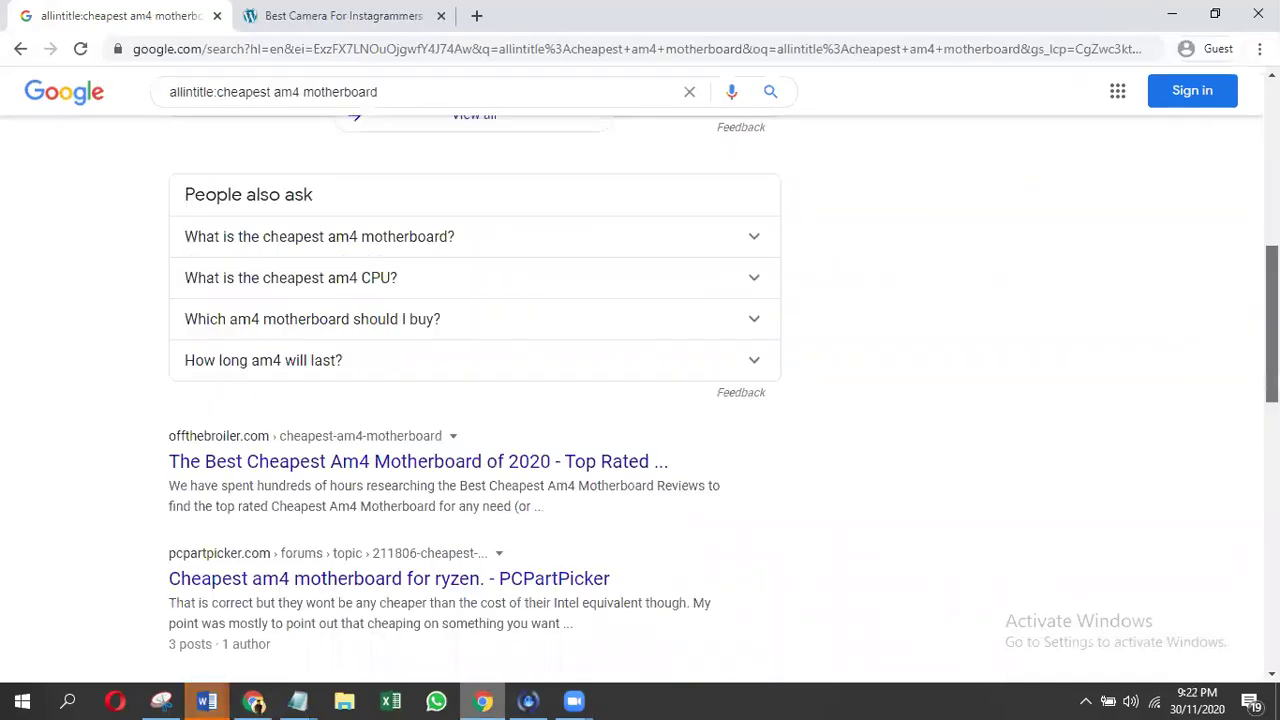
scroll(640, 400, down, 8)
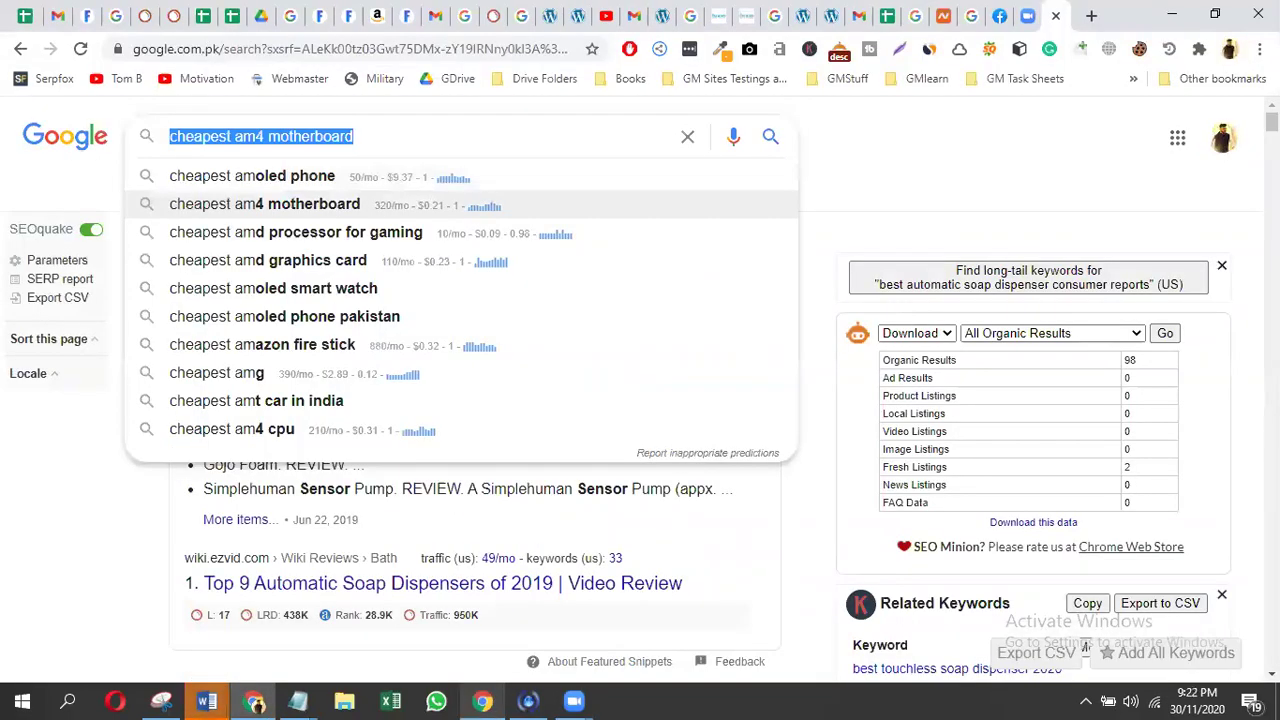
- Pick "cheapest amd graphics card" from the suggestions and run an allintitle search for it in the guest window
key(Down)
key(Down)
key(ctrl+a)
key(ctrl+c)
key(alt+Tab)
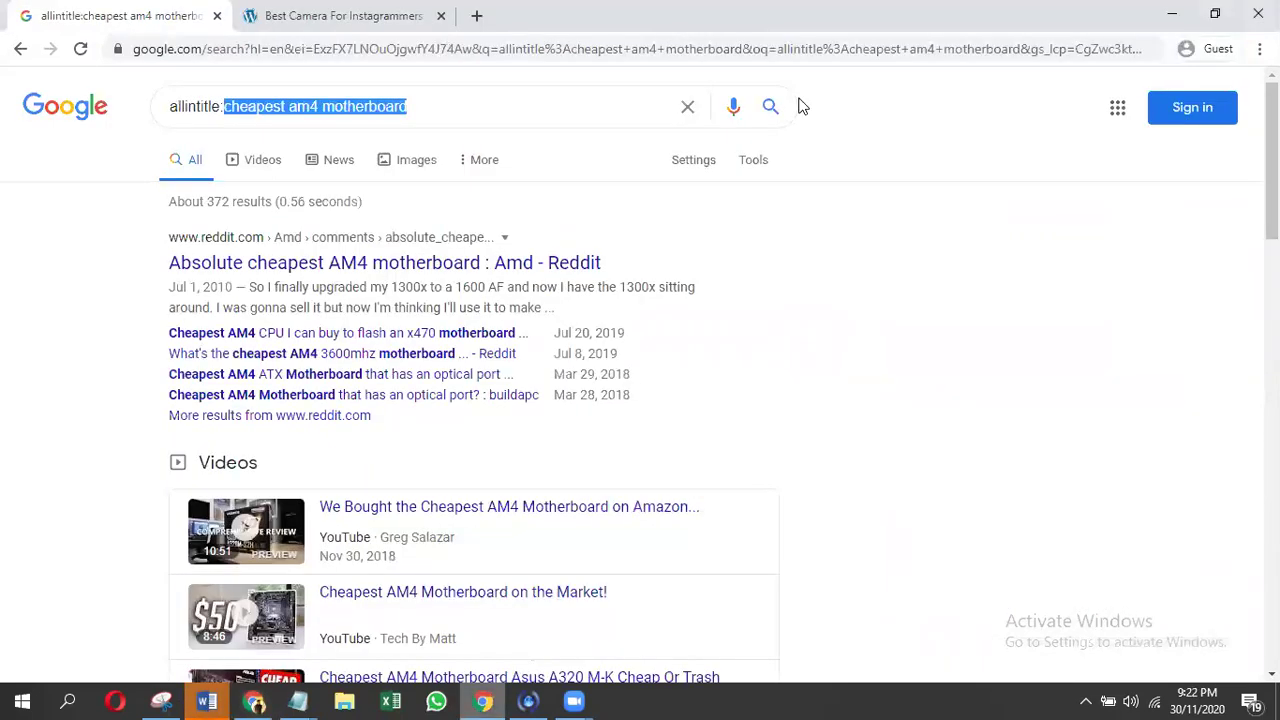
key(ctrl+v)
key(Return)
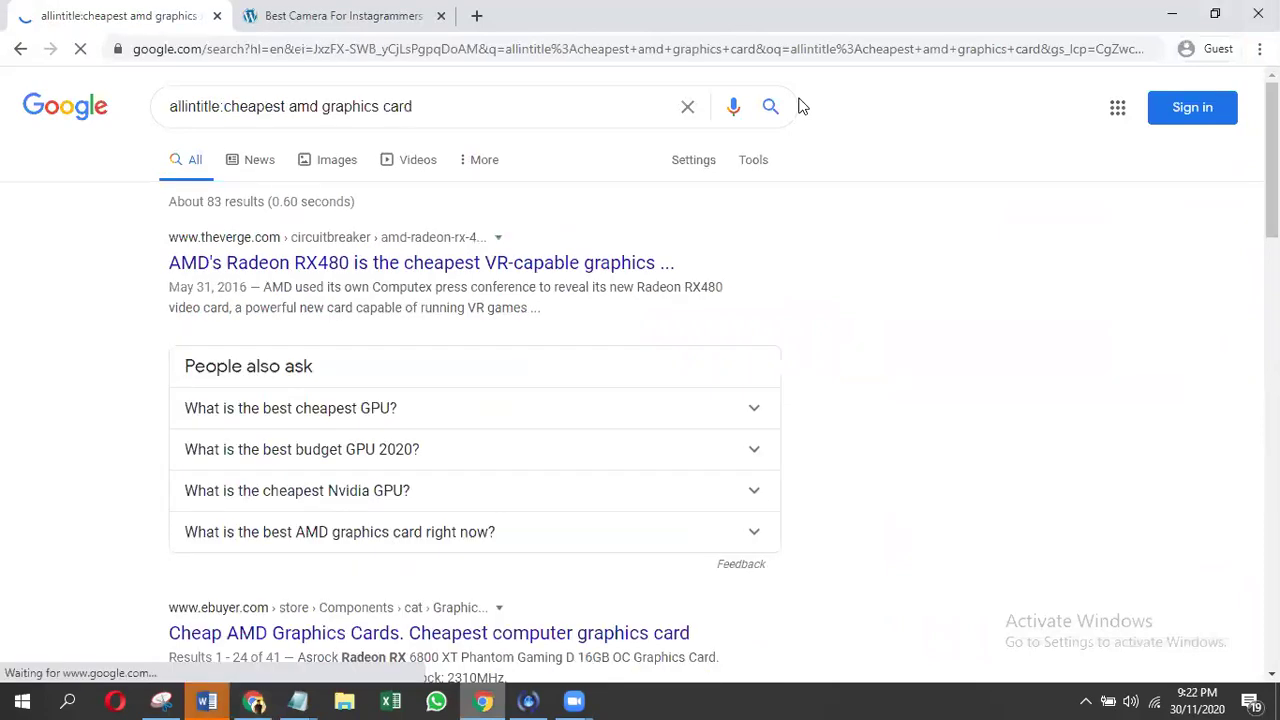
- Return to the main window, replace "cheapest amd" with "fast" and pick the "fastest graphics card" suggestion
key(alt+Tab)
key(Up)
key(Up)
key(Down)
key(Down)
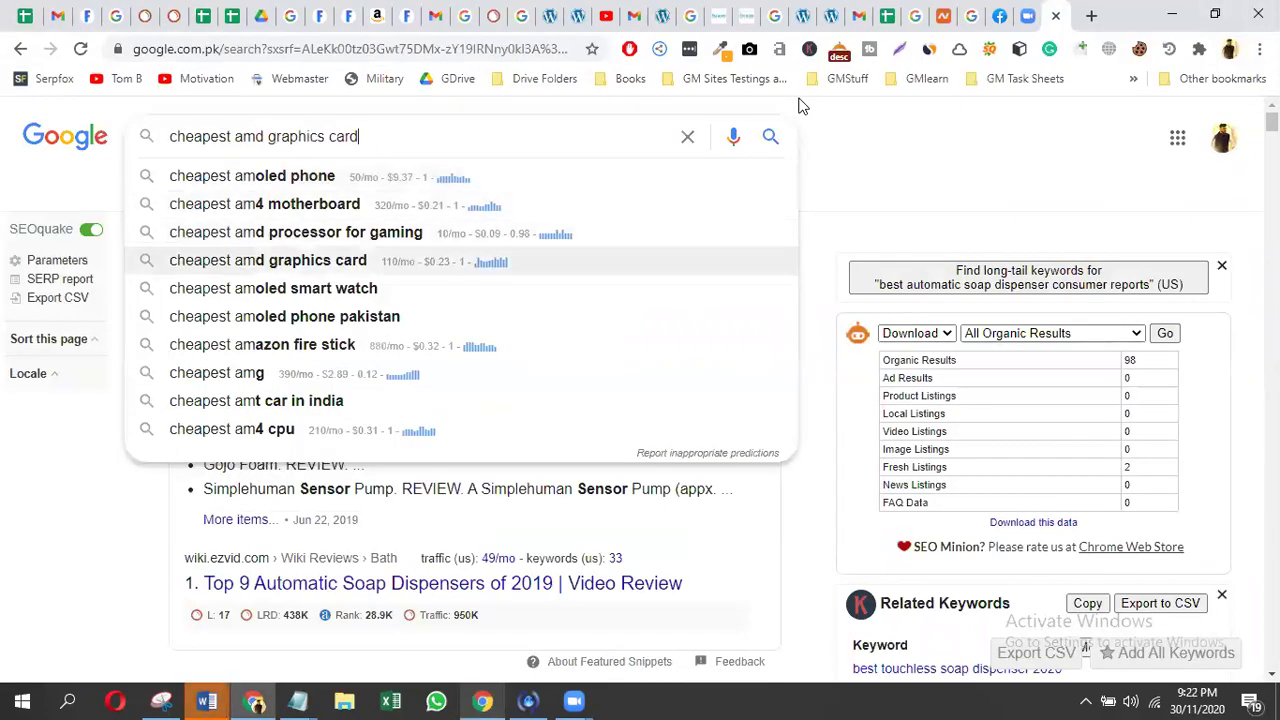
key(shift+Home)
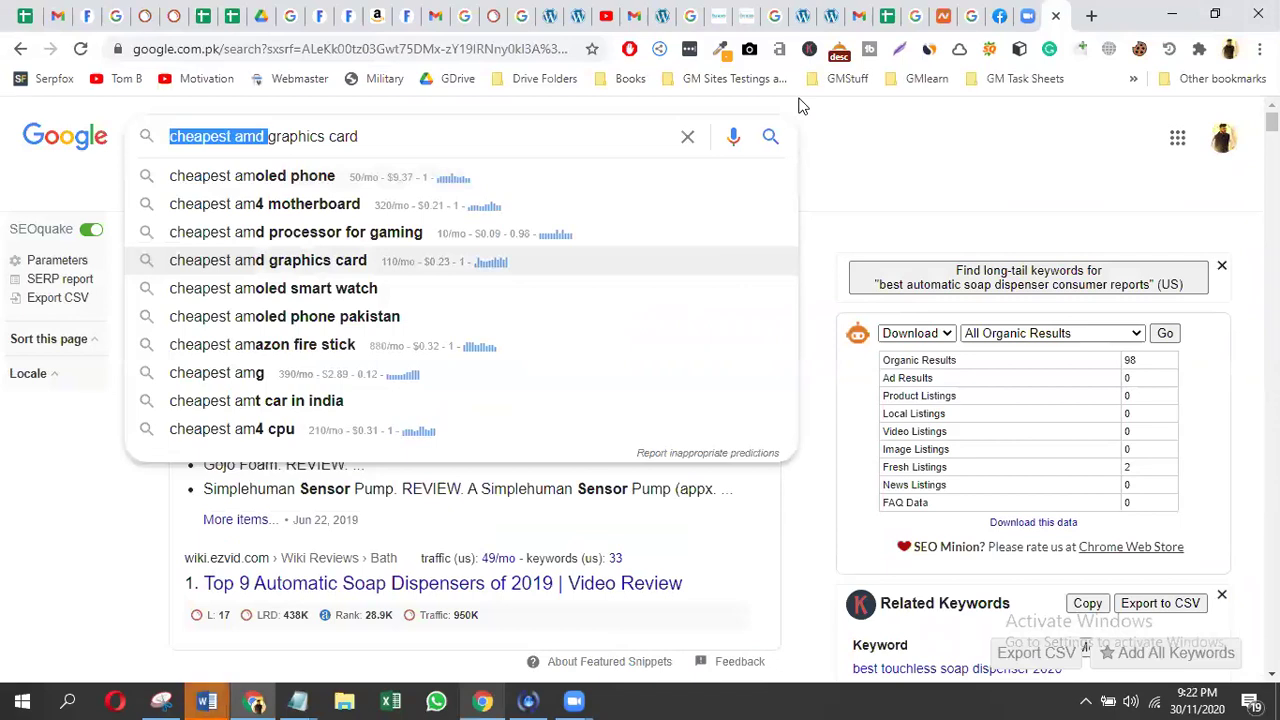
key(BackSpace)
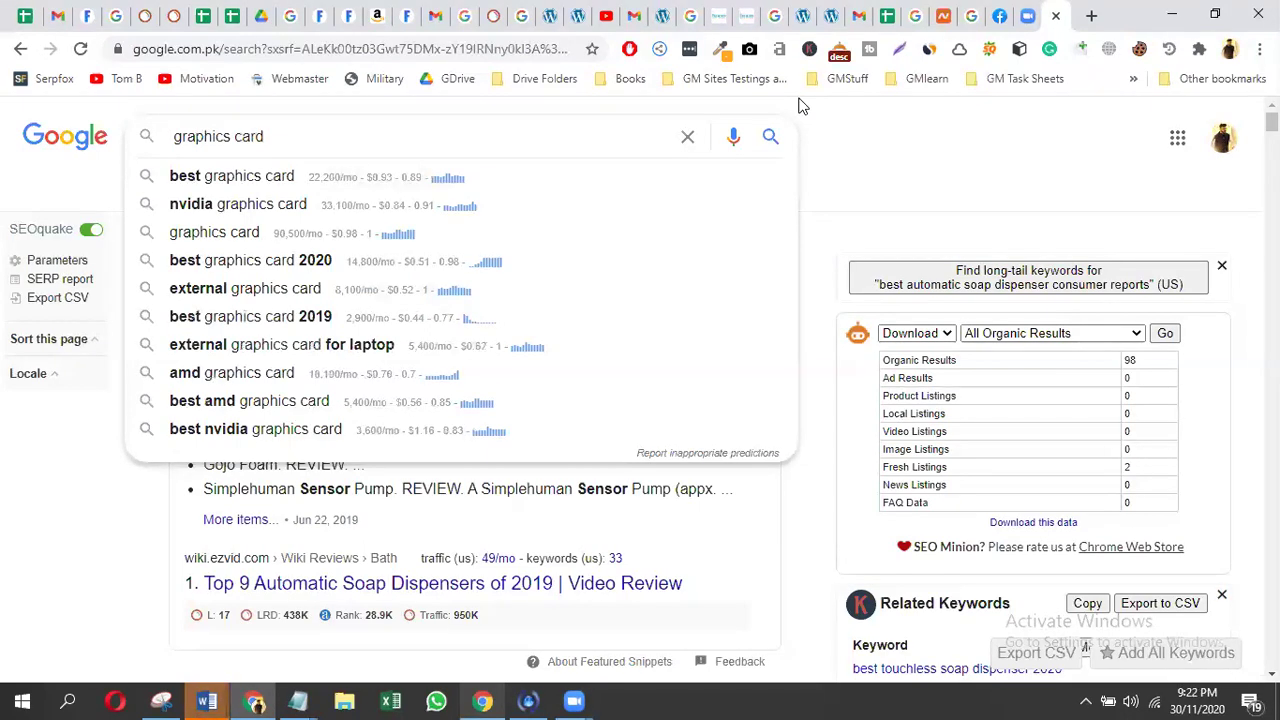
text(fast)
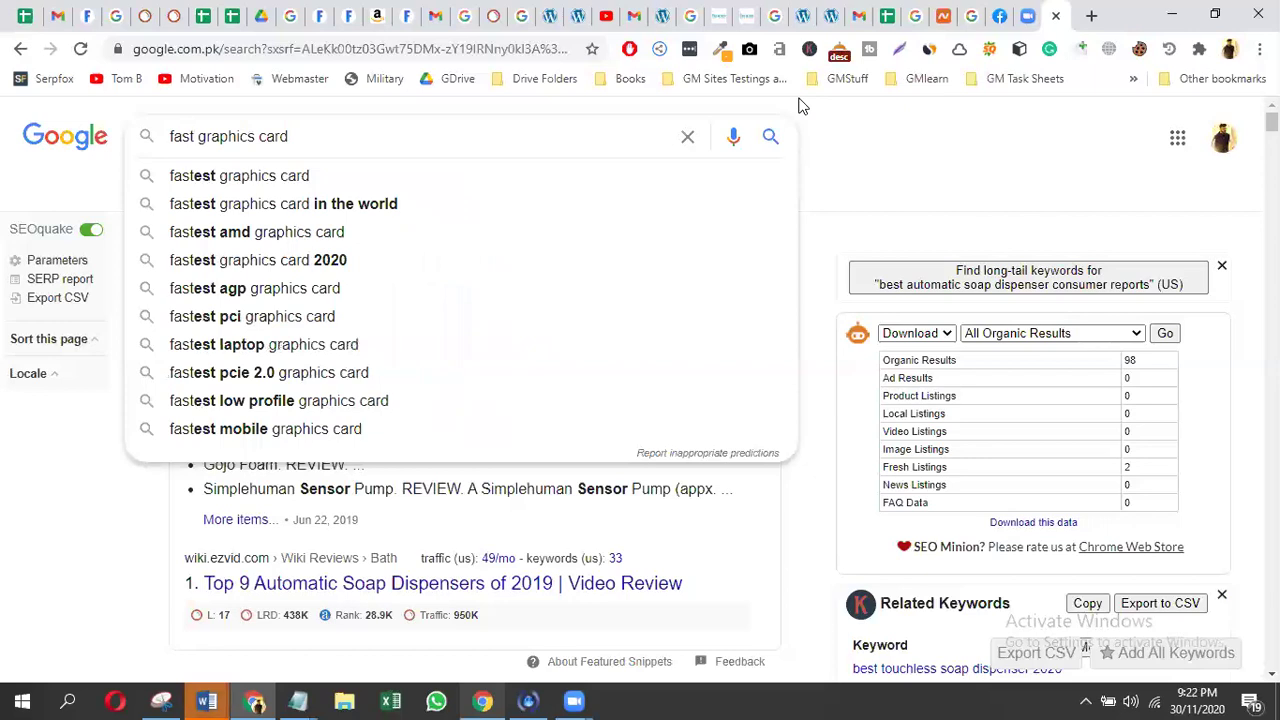
key(Down)
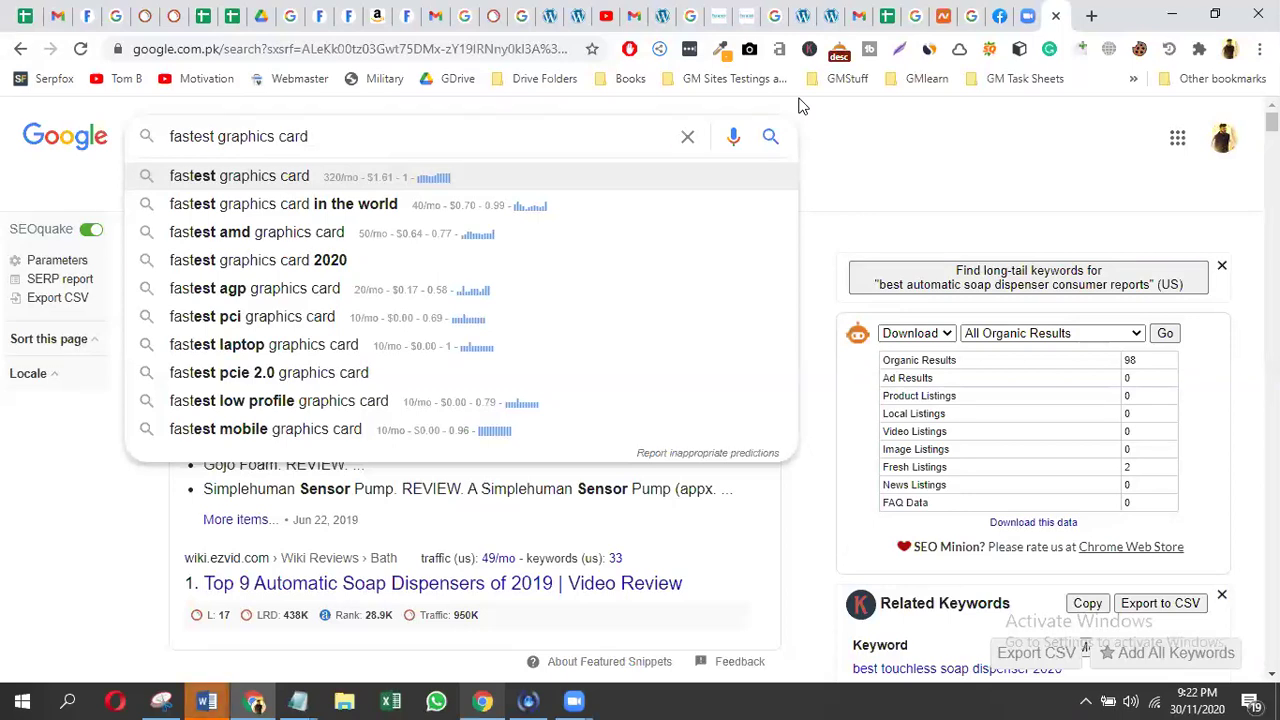
- Try the letters "a" and "c" before "graphics card" in the "fastest" query and compare the suggestions
key(ctrl+Left)
text(a)
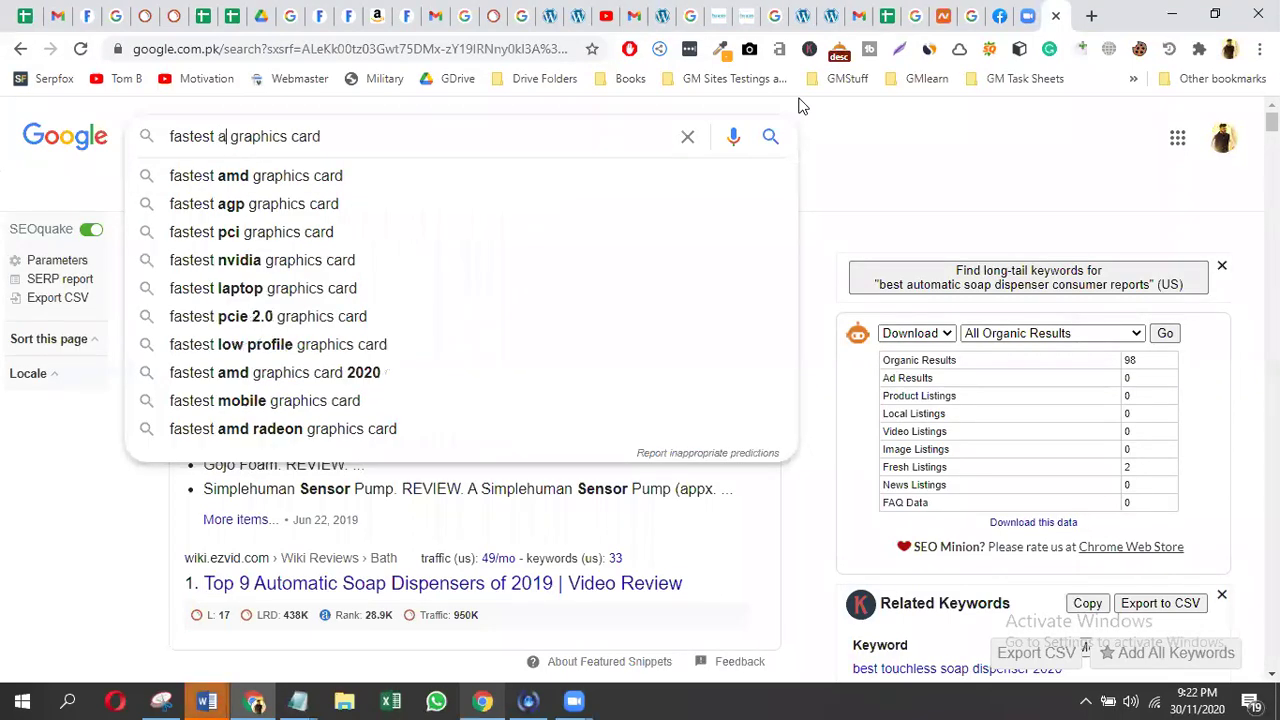
key(BackSpace)
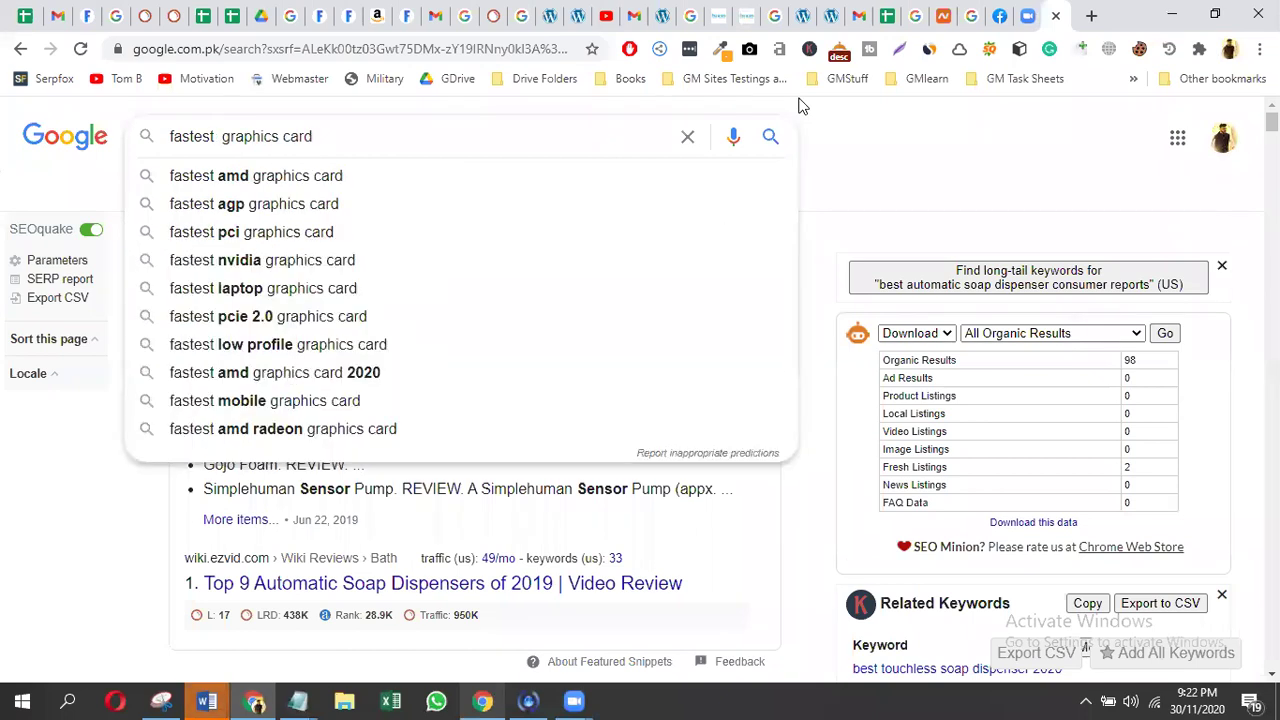
text(c)
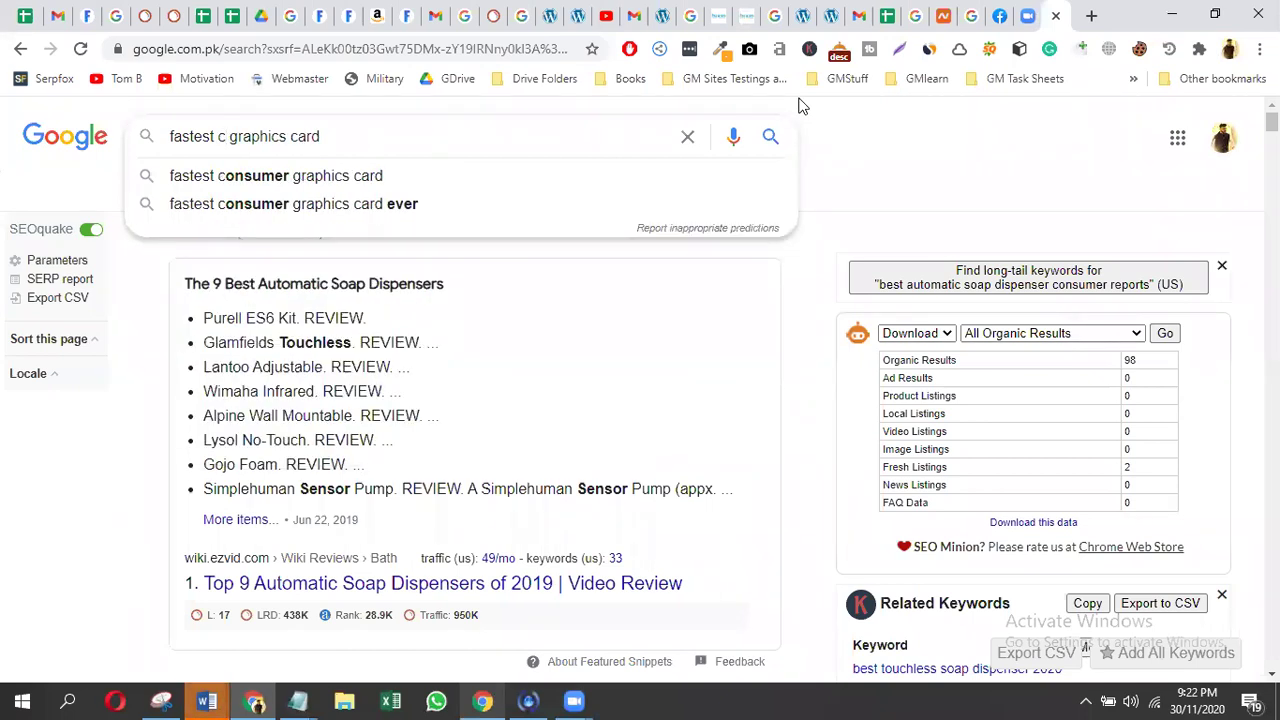
key(BackSpace)
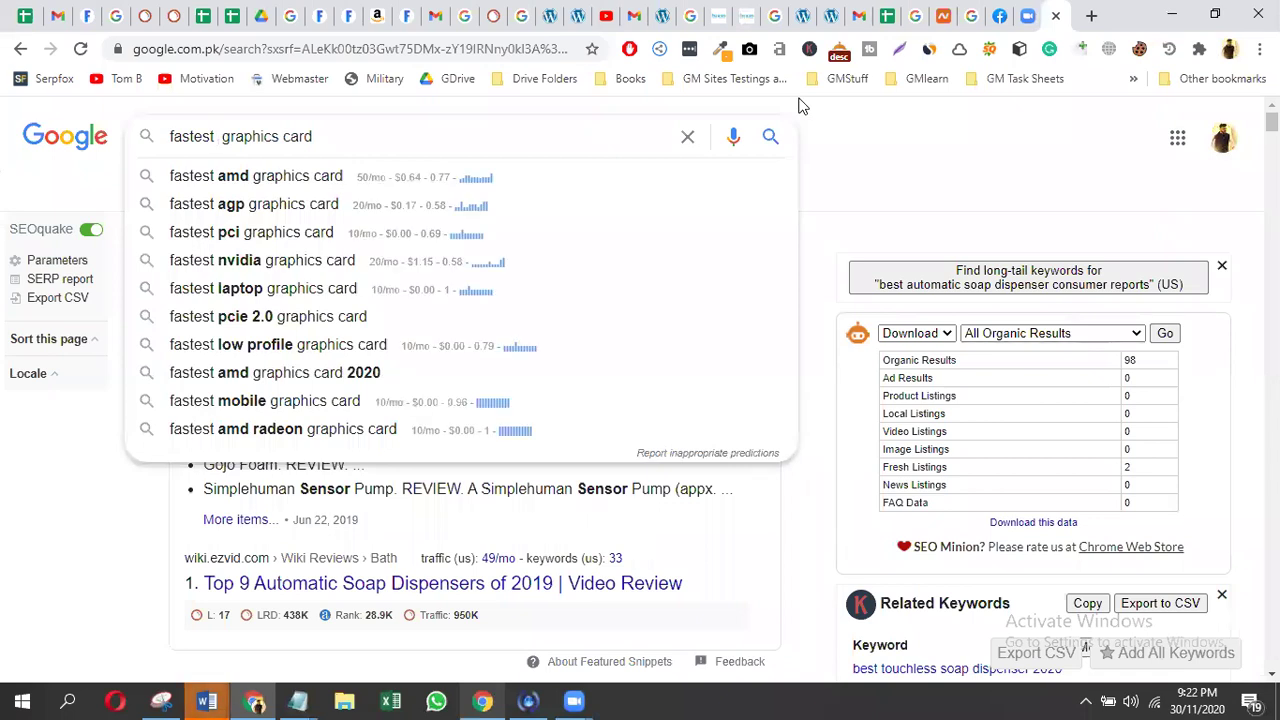
key(BackSpace)
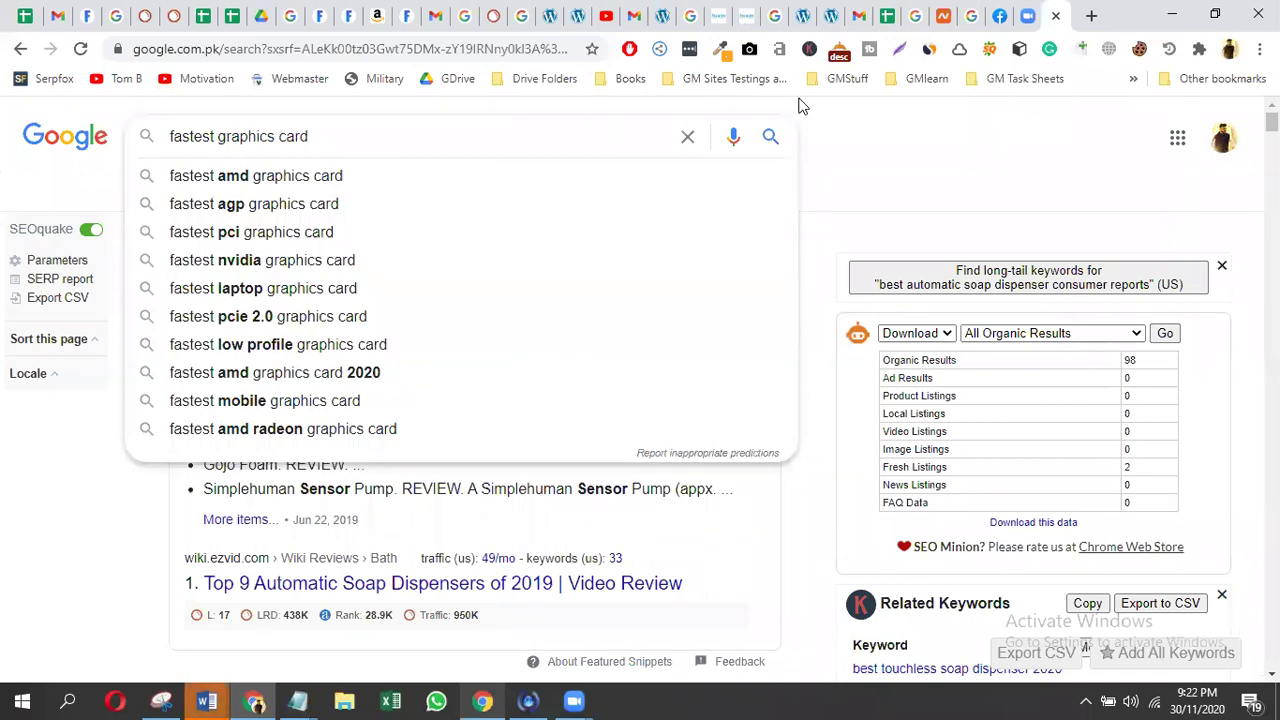
- Pick "fastest amd graphics card" from the suggestions and run its allintitle search in the guest window
key(Down)
key(Down)
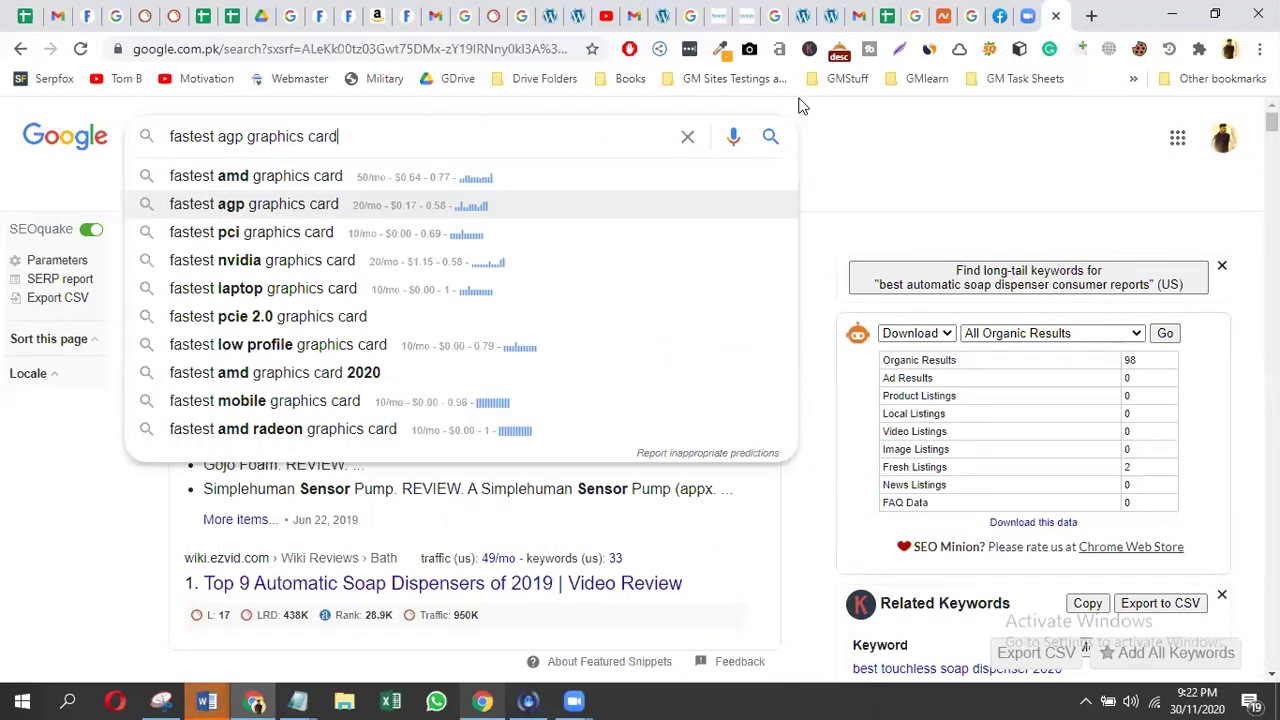
key(Up)
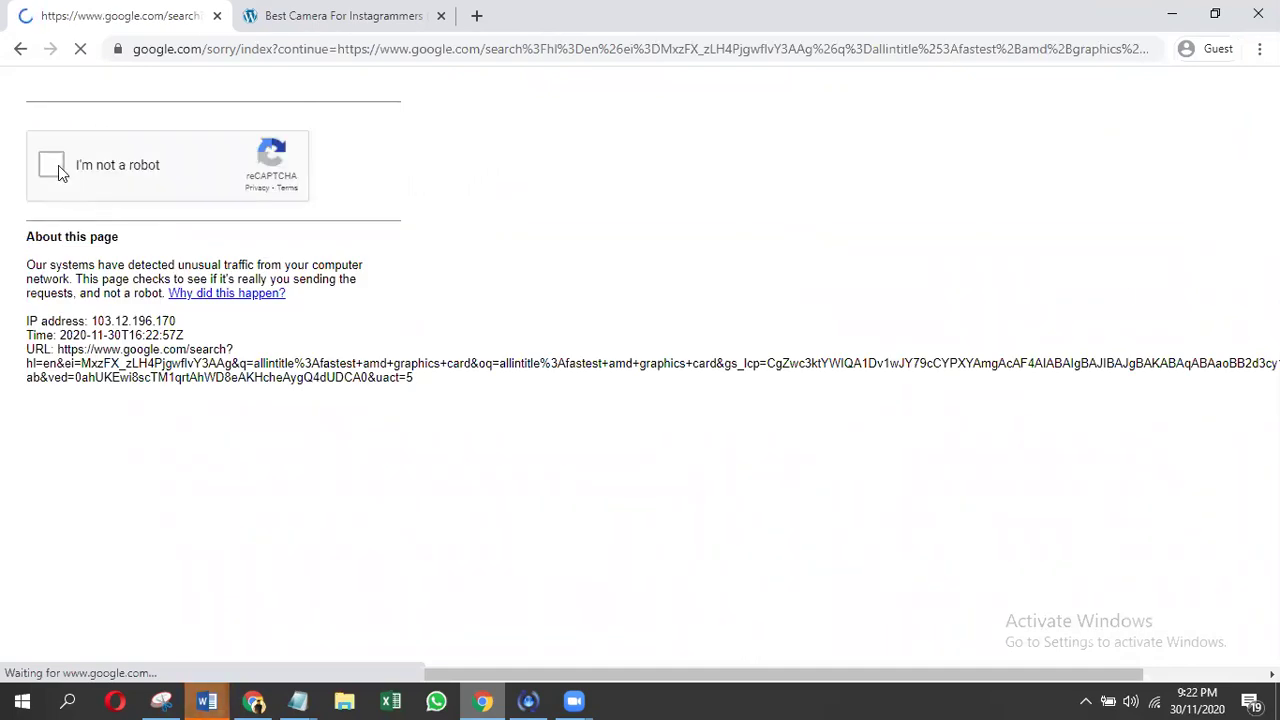
- Complete the reCAPTCHA by confirming the robot check, selecting the images with crosswalks and verifying them
click(55, 170)
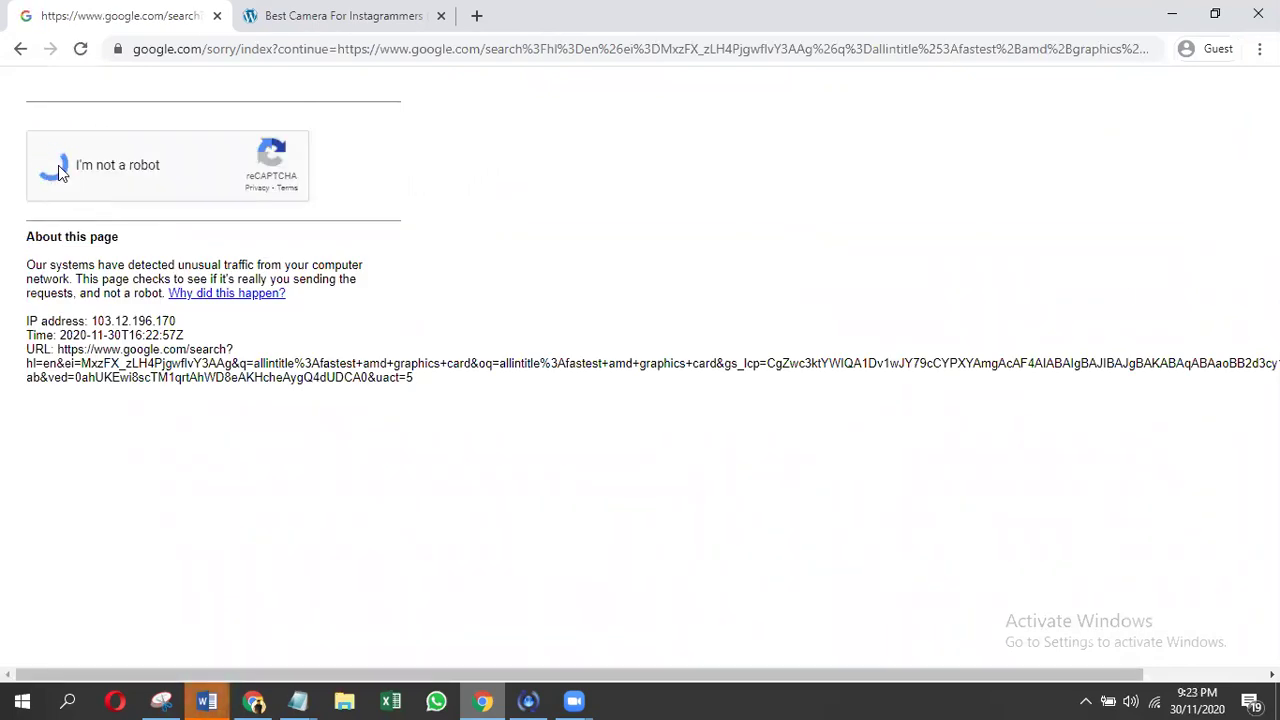
click(366, 255)
click(255, 352)
click(383, 495)
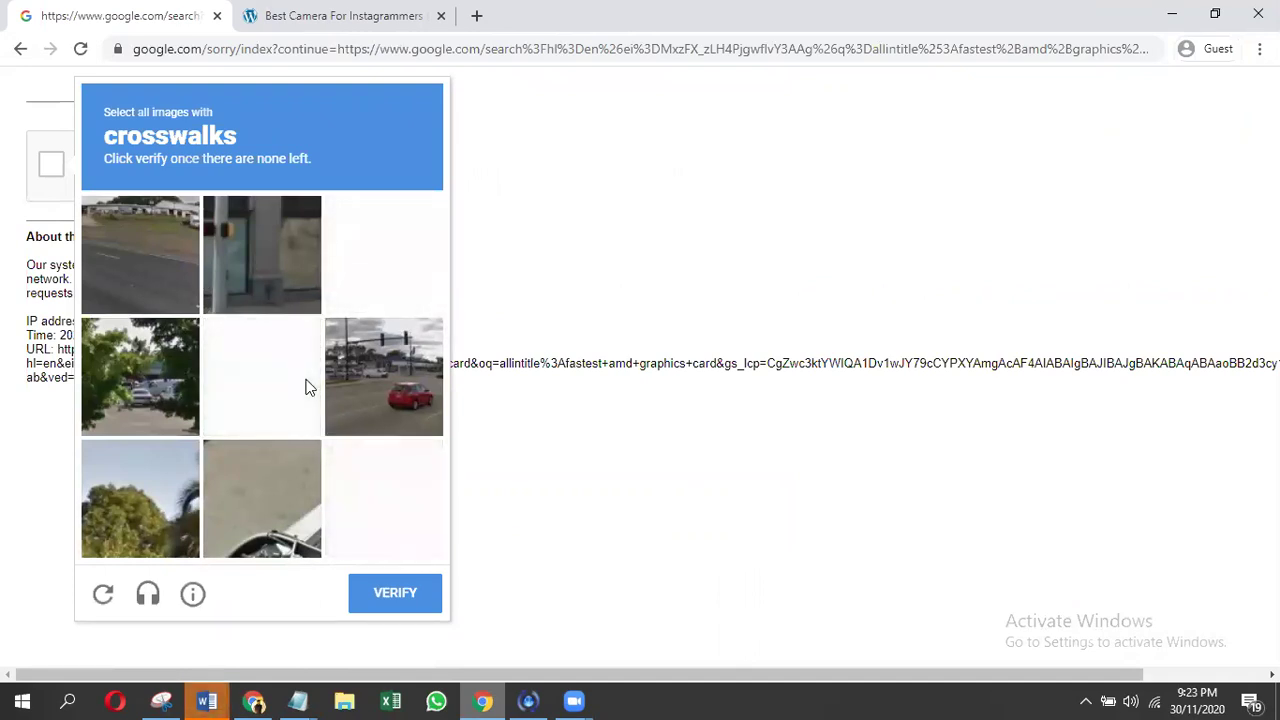
click(367, 534)
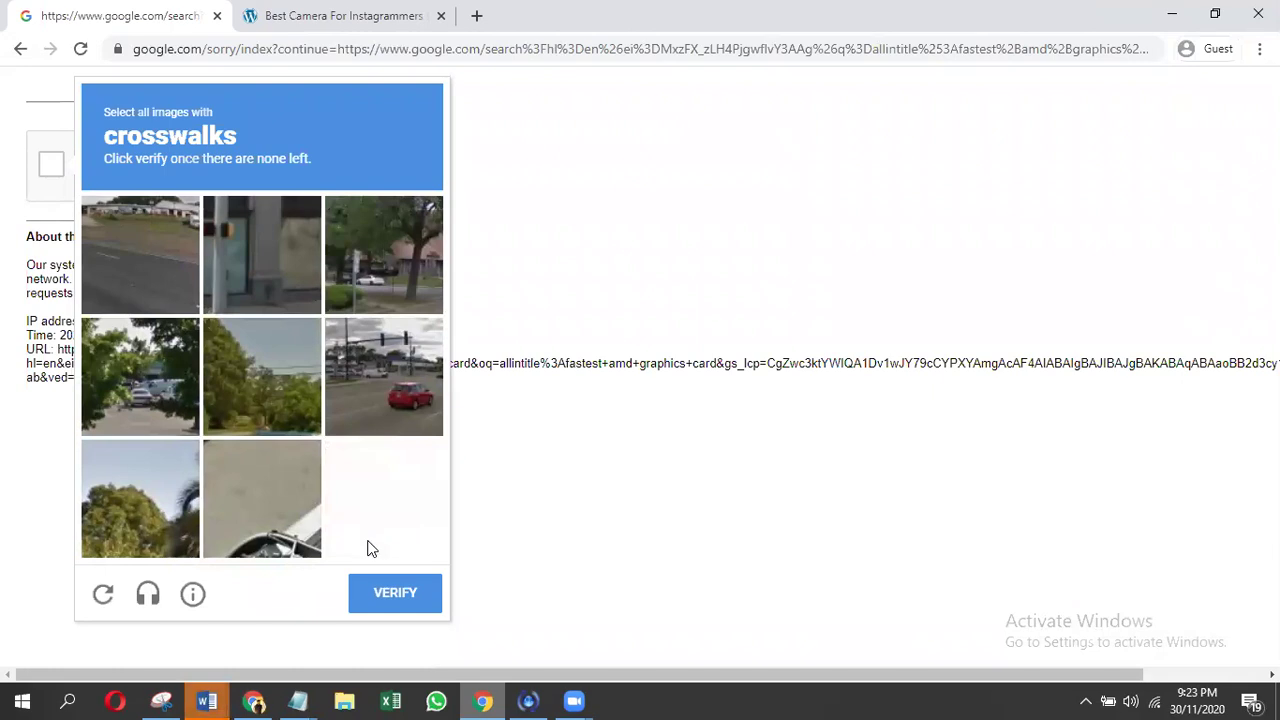
click(380, 593)
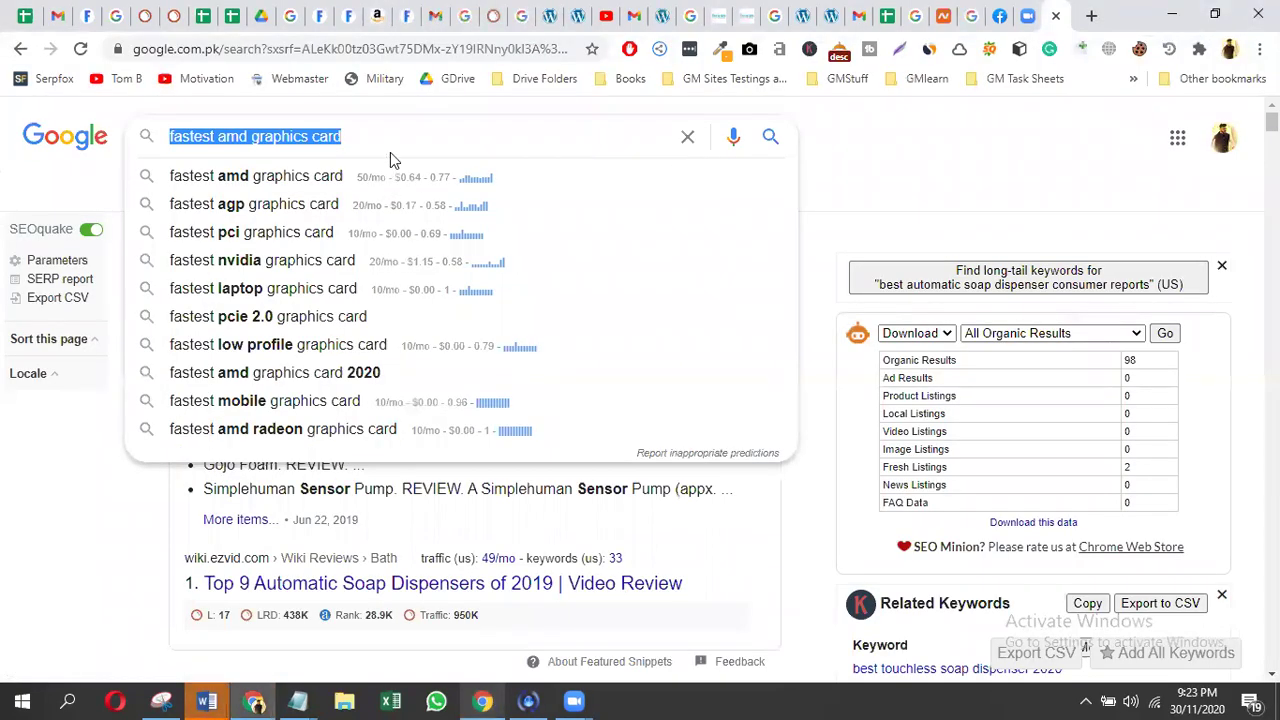
- Return to the main window and change the query to "strongest graphics card" to see its suggestions and search volumes
key(Up)
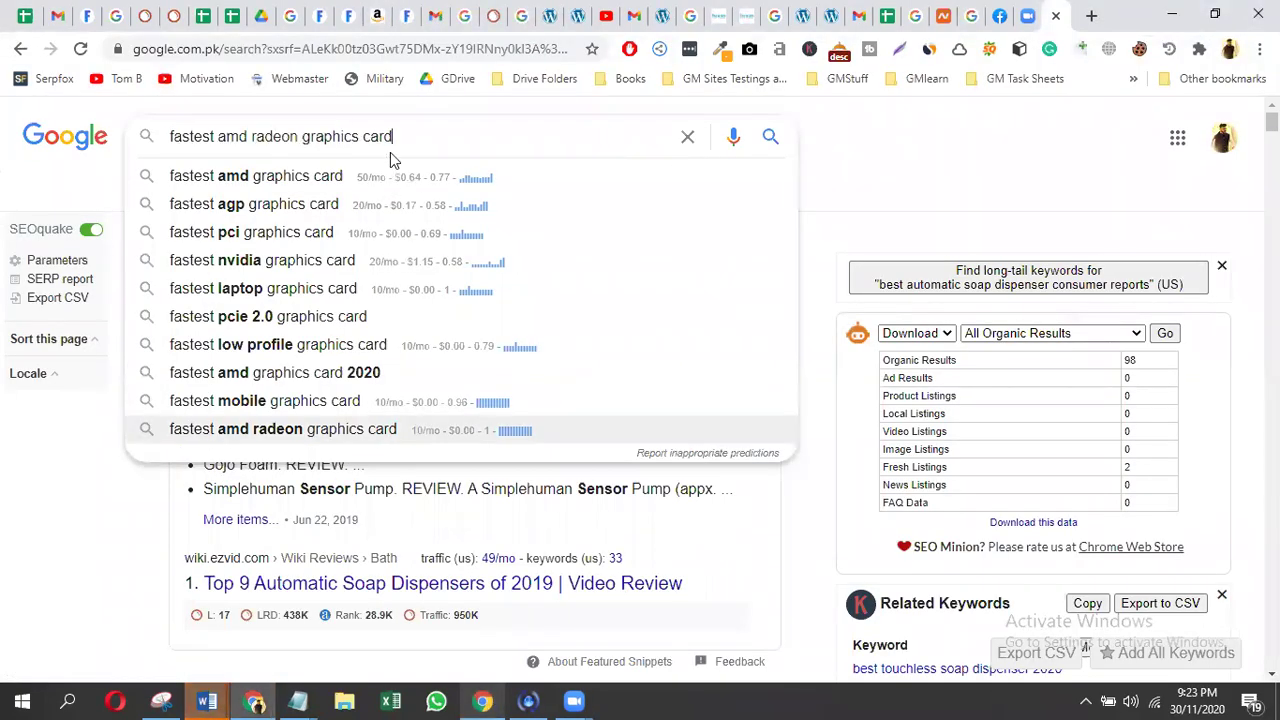
key(Down)
key(ctrl+Left)
key(ctrl+Left)
key(ctrl+shift+Left)
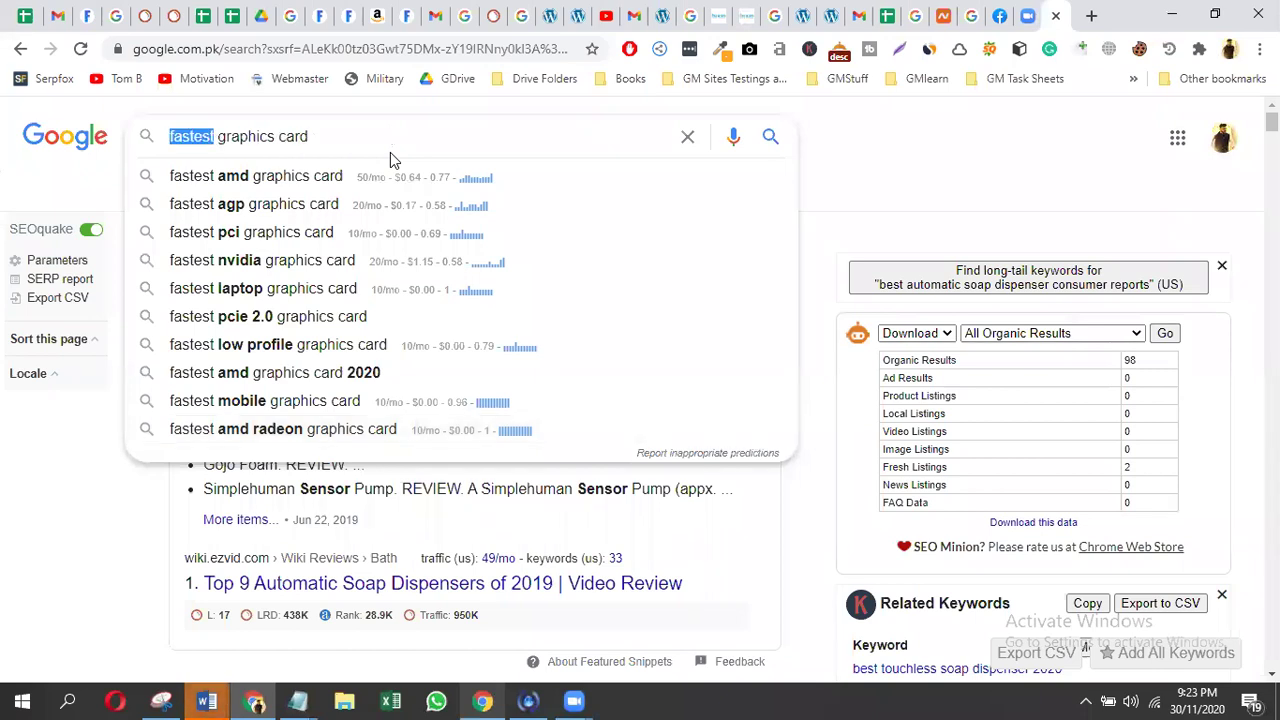
text(strongest)
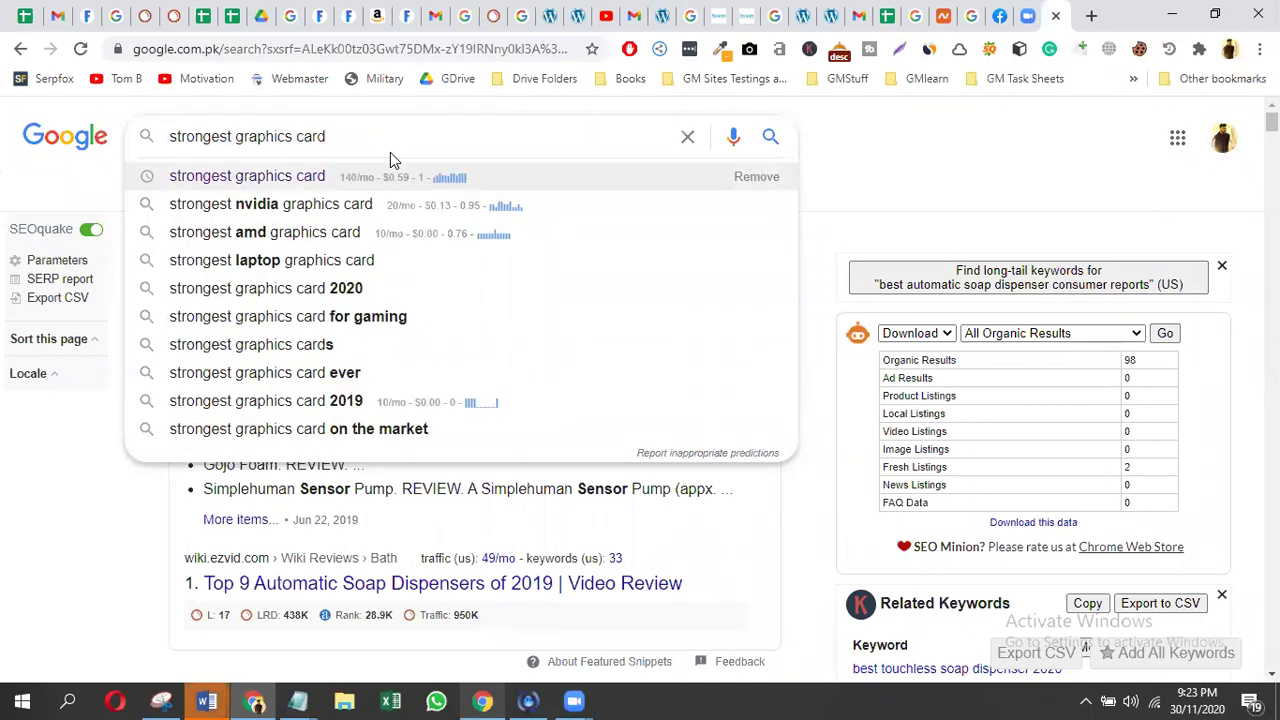
- Run an allintitle search for "strongest graphics card" in the guest window
key(ctrl+a)
key(ctrl+c)
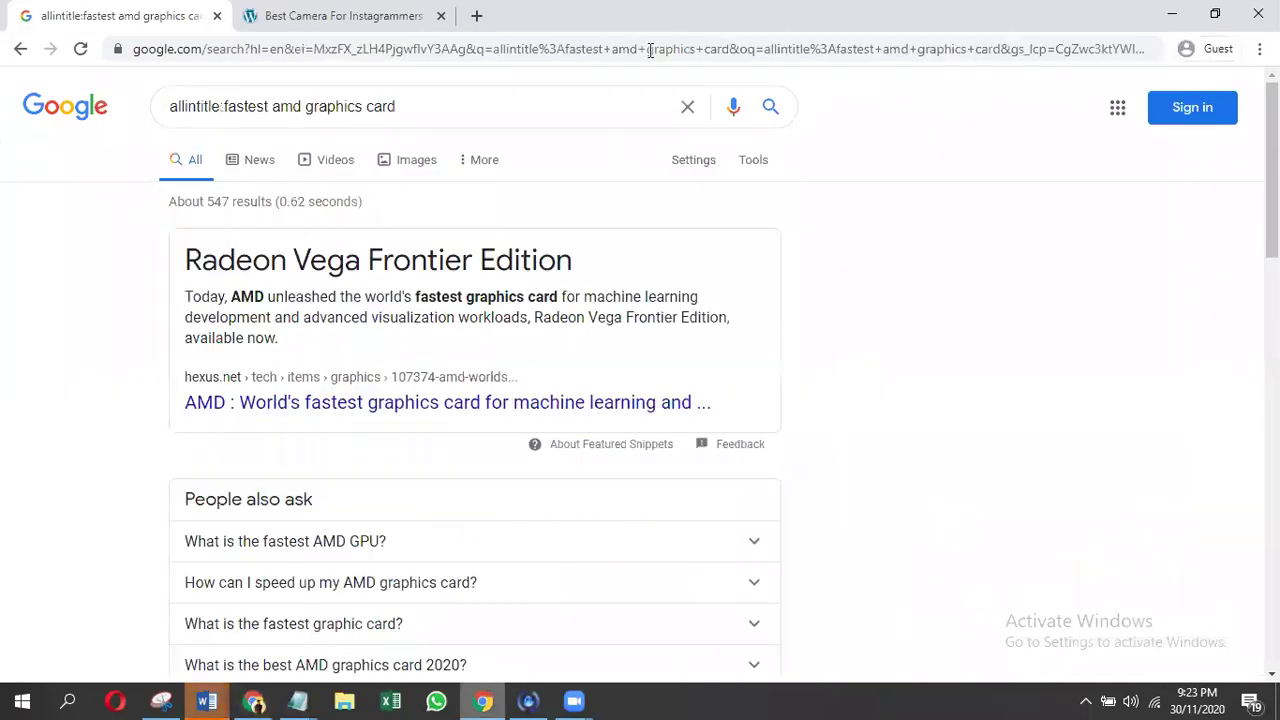
key(shift+End)
key(ctrl+v)
key(Return)
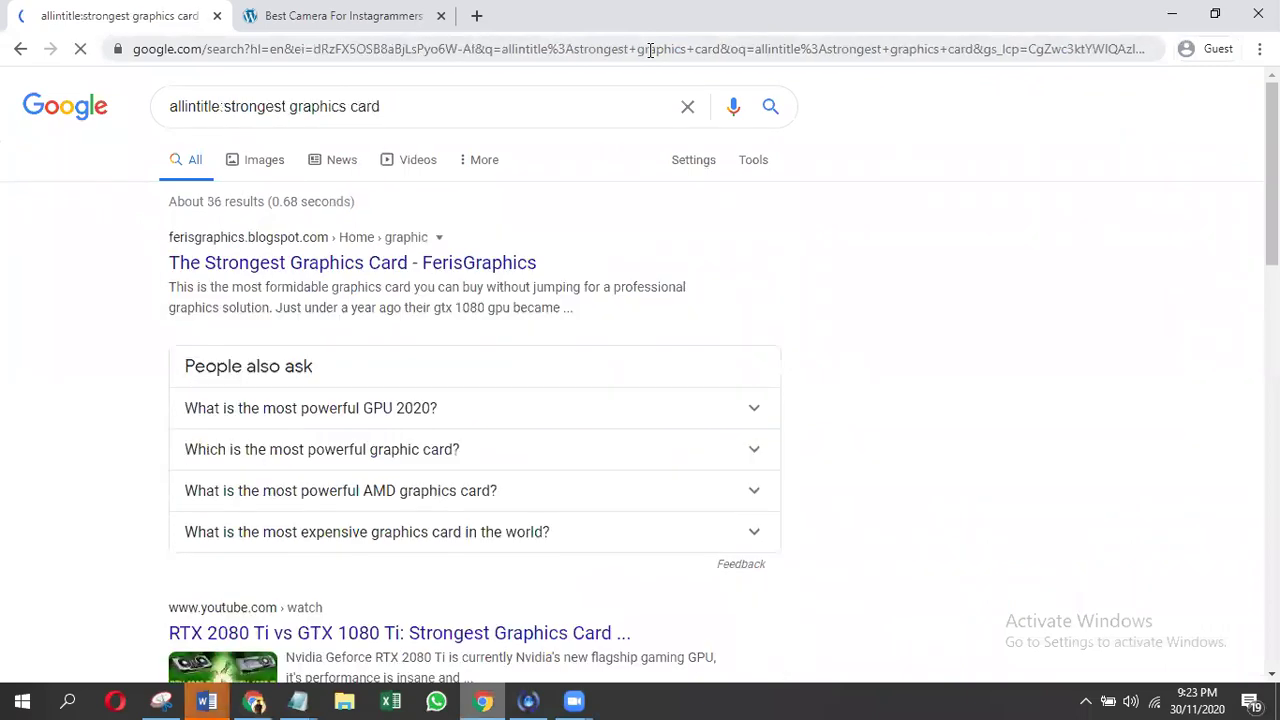
- Return to the main window and replace "graphics card" with "fan" in the "strongest" query to see its suggestions
key(alt+Tab)
key(ctrl+a)
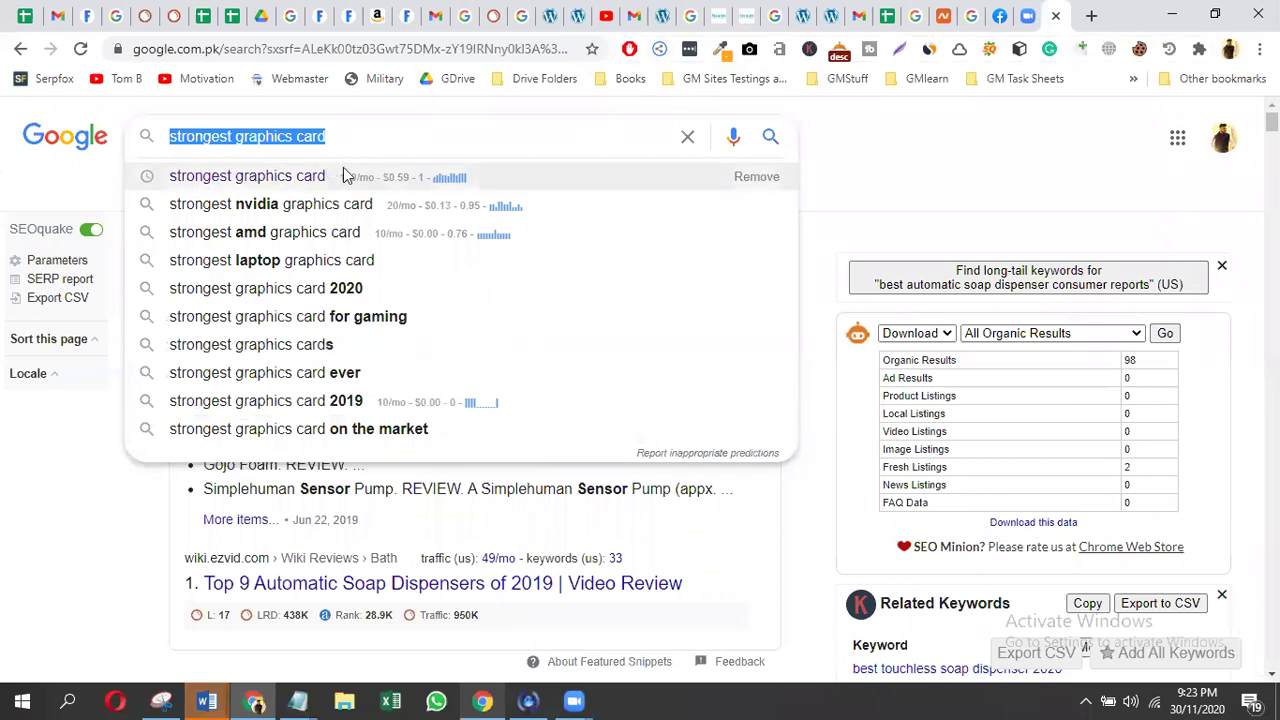
click(367, 144)
key(ctrl+shift+Left)
key(ctrl+shift+Left)
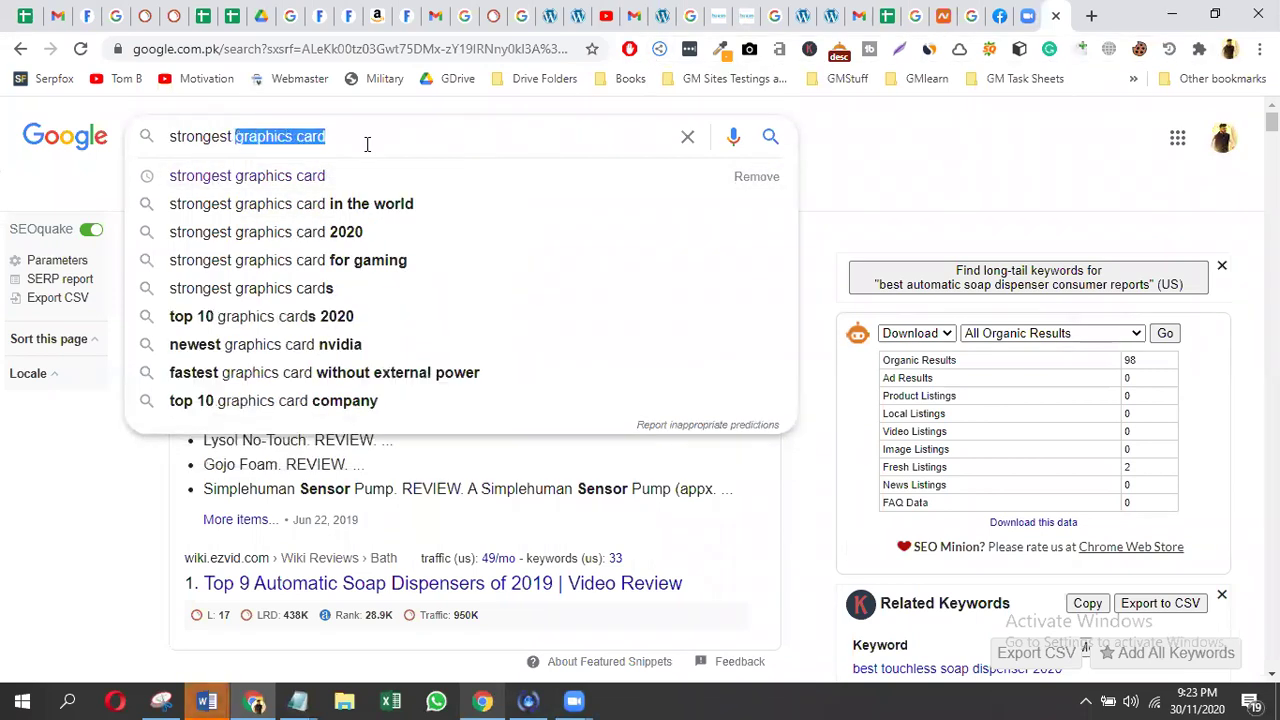
text(fan)
key(ctrl+Left)
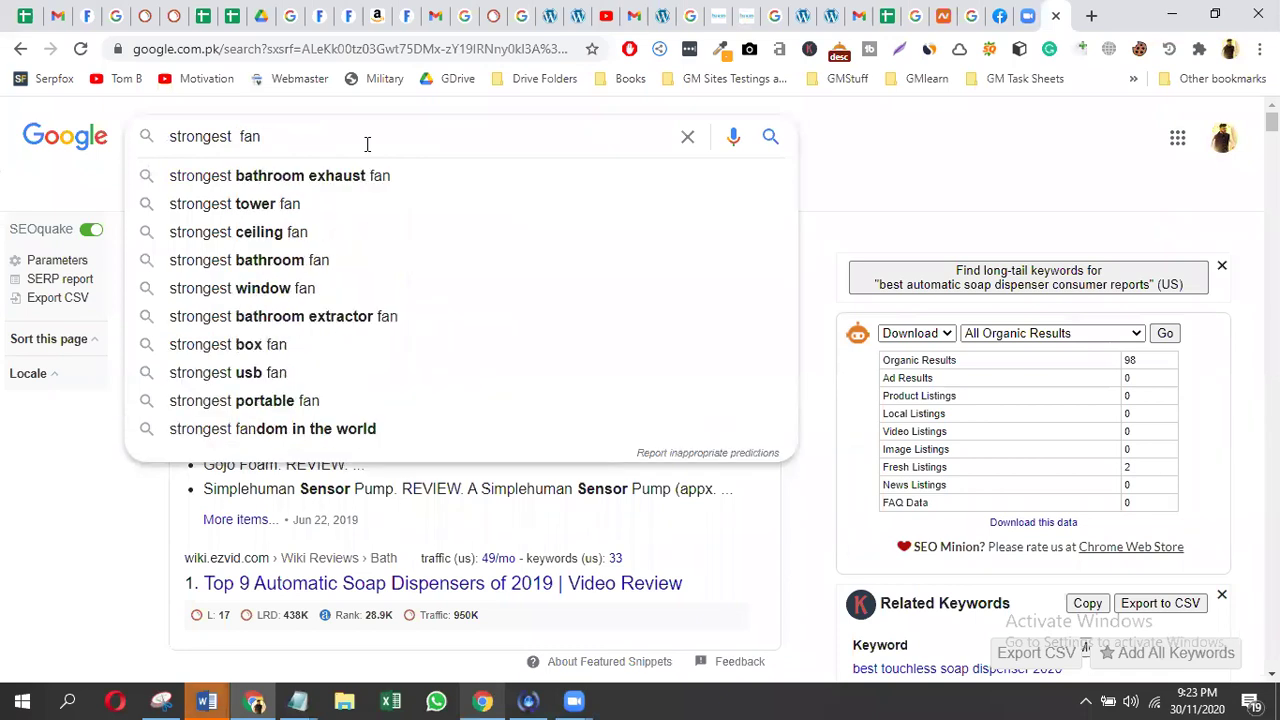
- Change the query to "tower fan", put "sil" in front of it and pick the "silent tower fan" suggestion
key(ctrl+BackSpace)
key(Delete)
key(Delete)
key(Delete)
key(Delete)
text(tower fan)
key(Home)
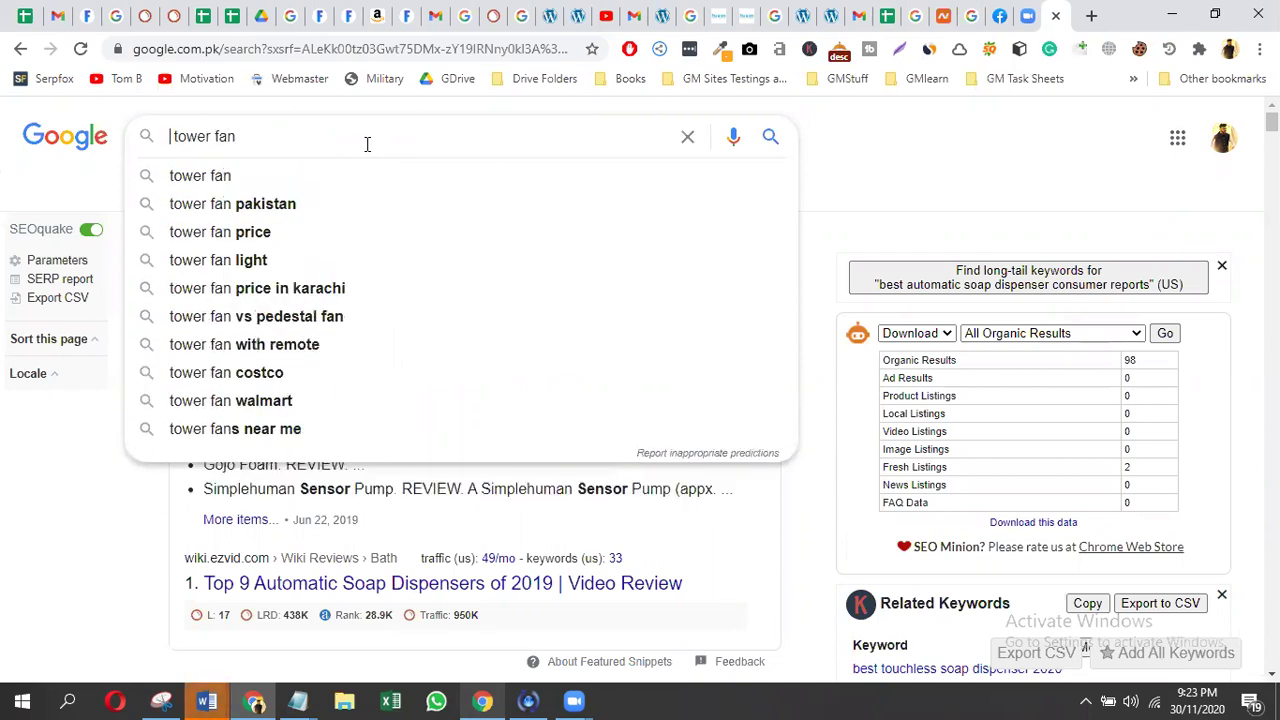
text(sil)
key(Down)
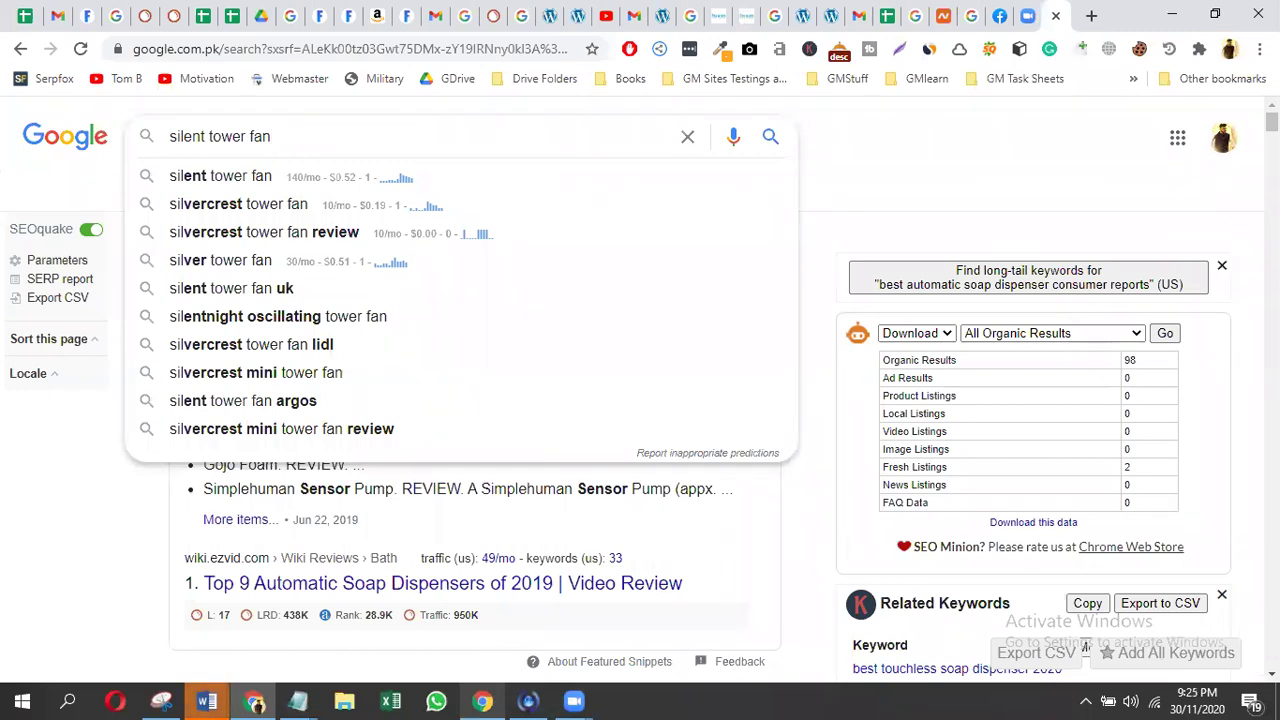
- Check the suggestions for "tower fan consumer rep" and for "best cheapest print"
triple_click(369, 136)
text(tower fa)
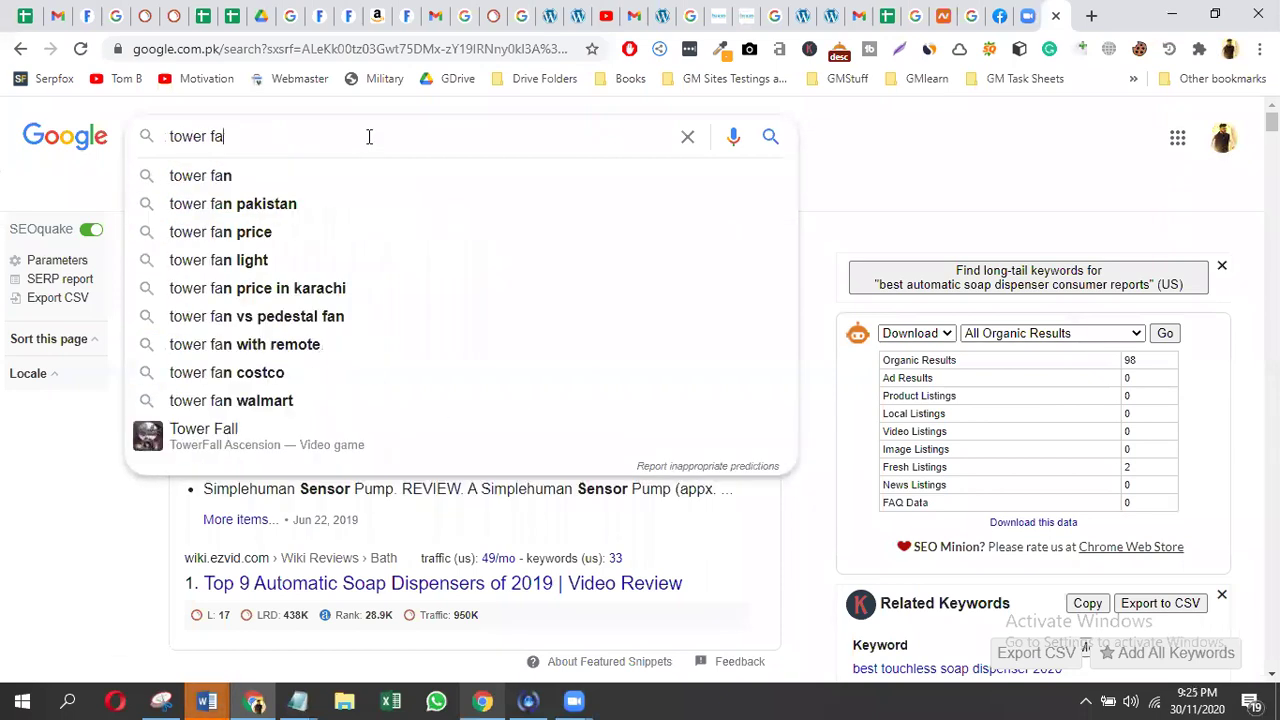
text(n consumer rep)
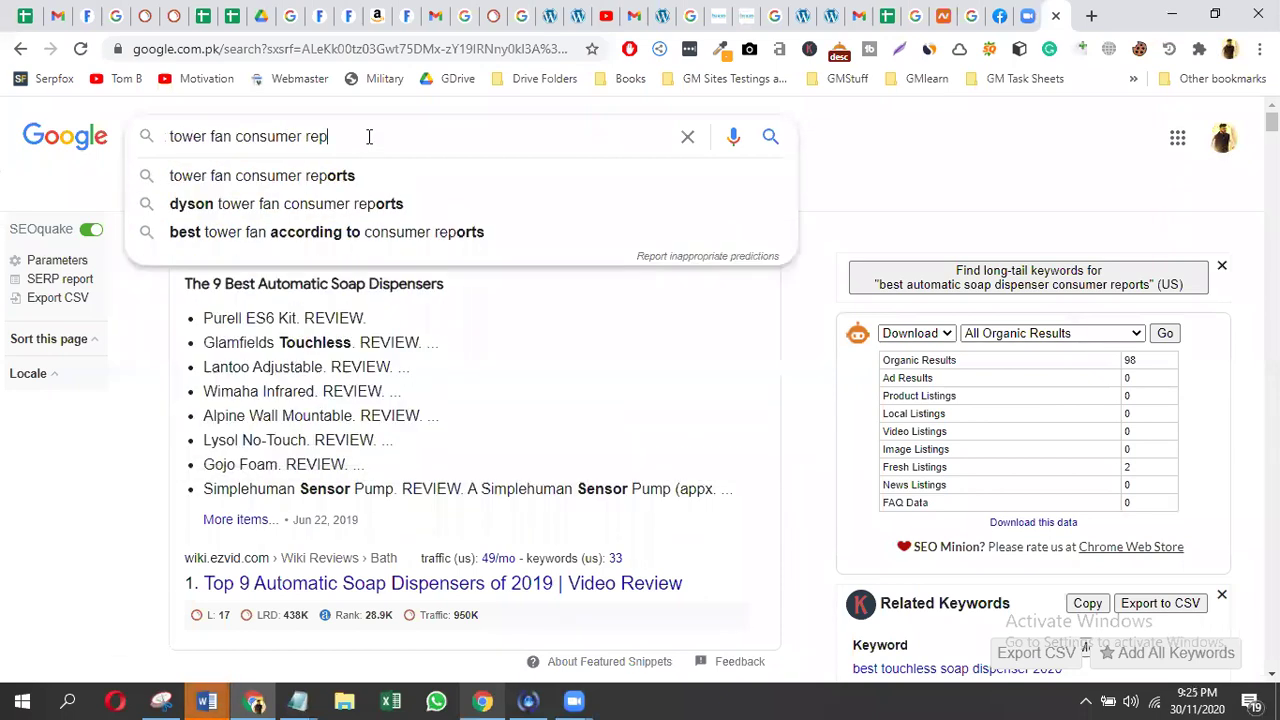
triple_click(460, 136)
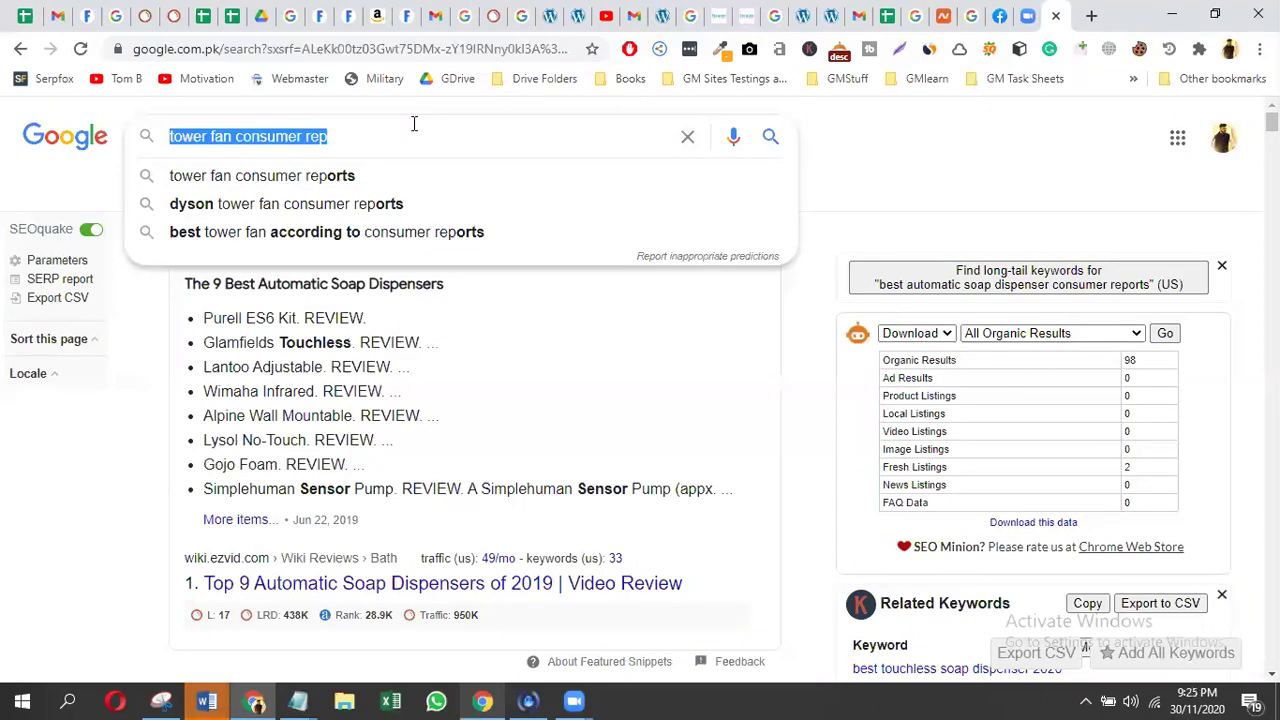
text(best cheapest print)
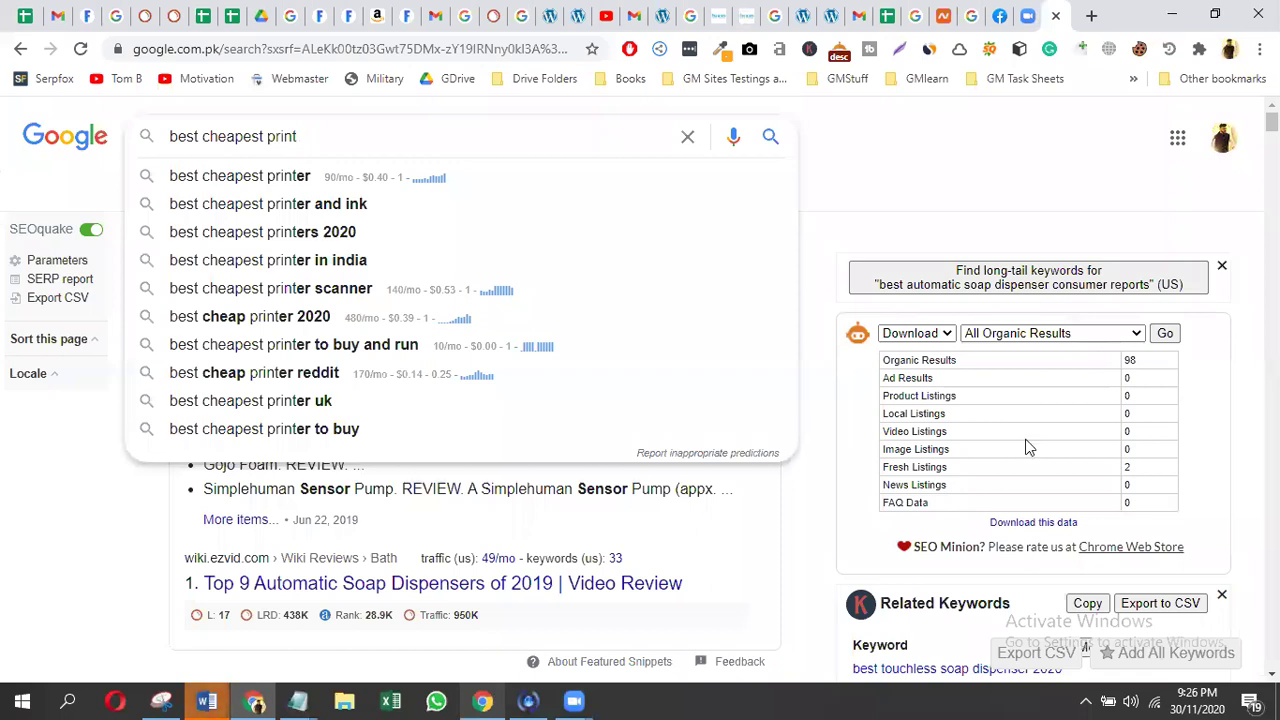
- Switch to Facebook and search for "pakistani amazon affiliates"
click(999, 15)
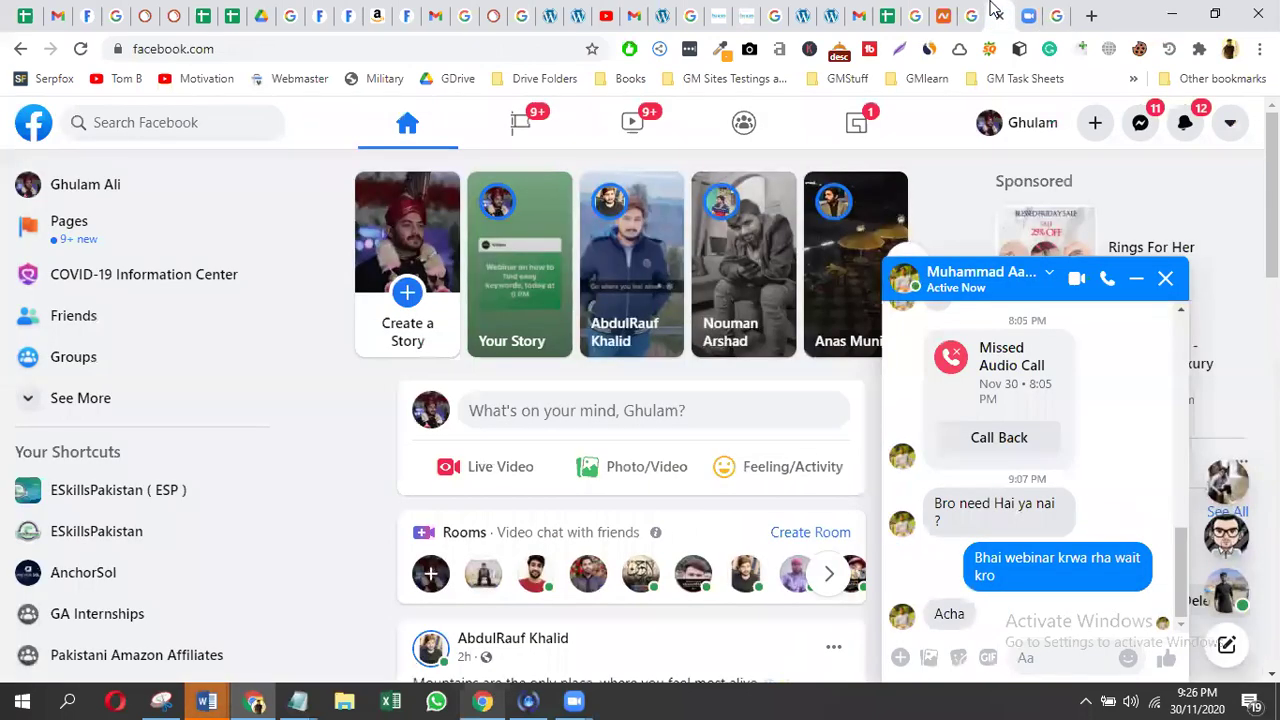
click(174, 122)
text(pak)
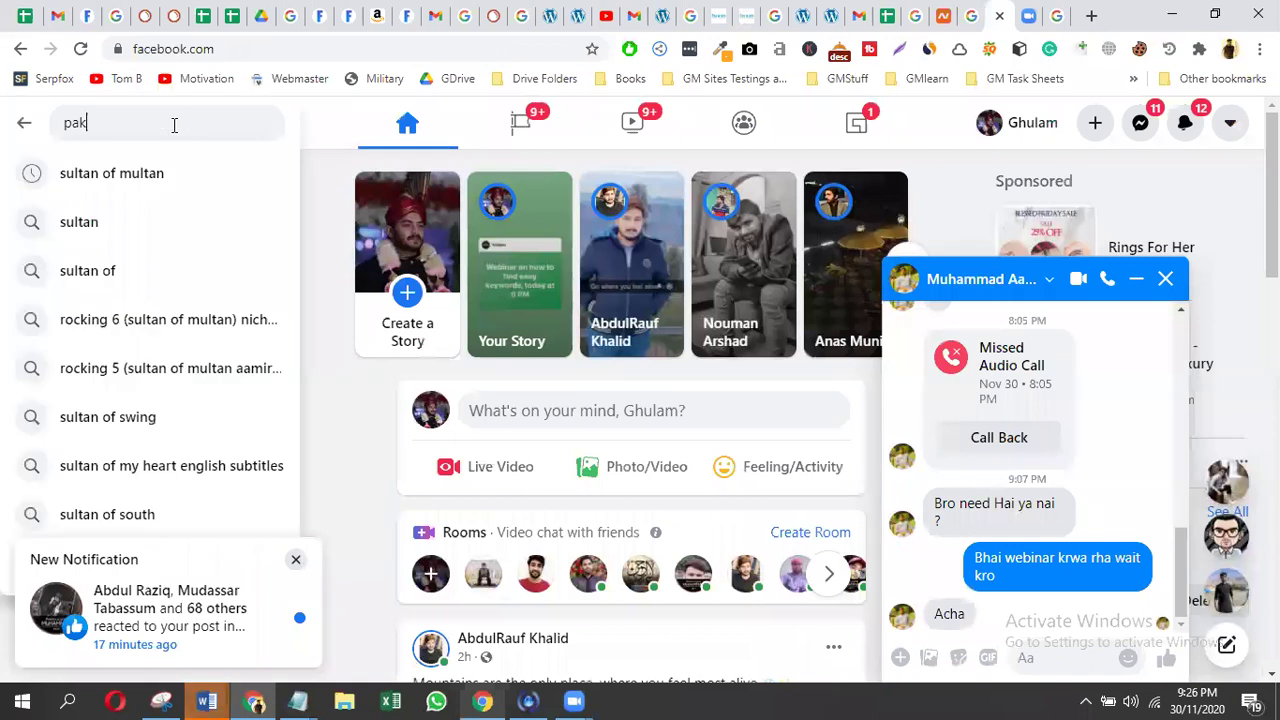
text(istani amazon affili)
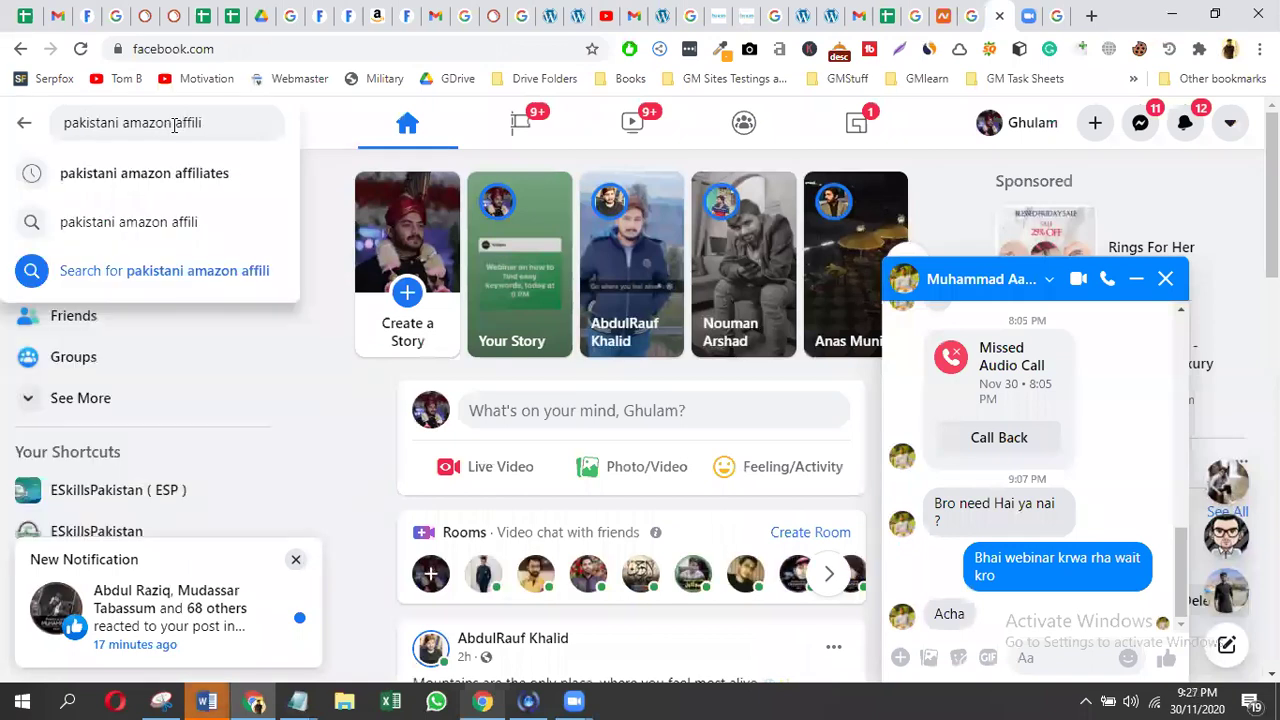
click(158, 178)
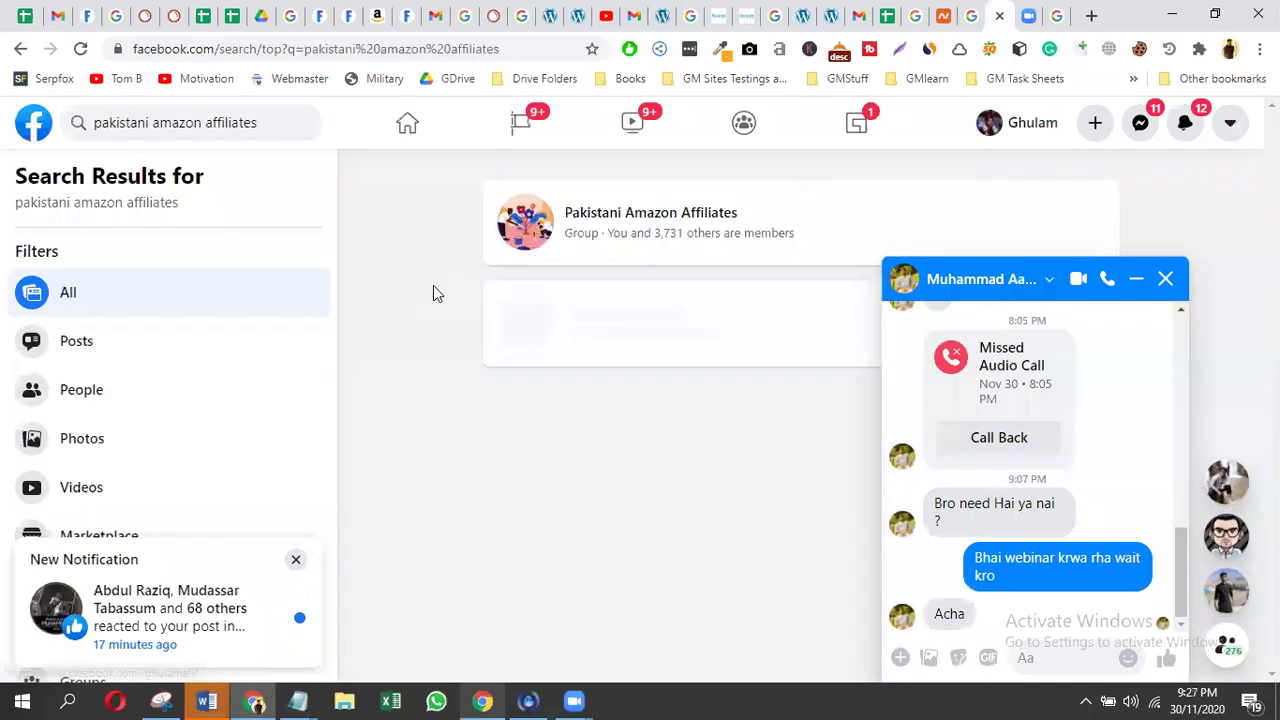